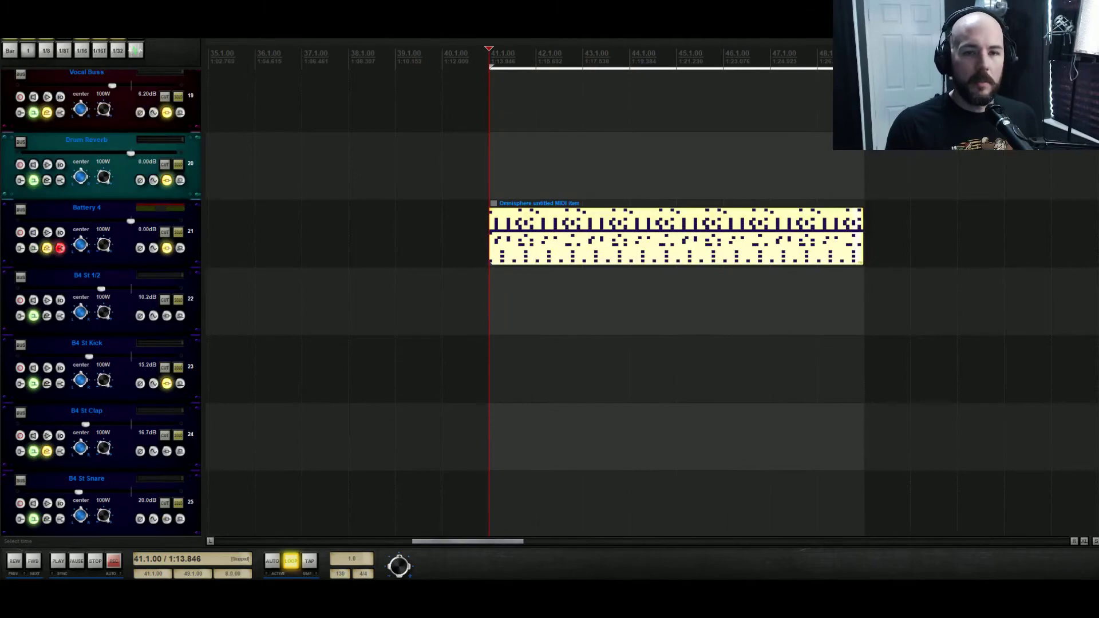
- Copy the chord MIDI item starting at bar 41 from the Omnisphere MIDI 1 track onto the Omnisphere MIDI 4 track and play the loop
scroll(1089, 384, down, 10)
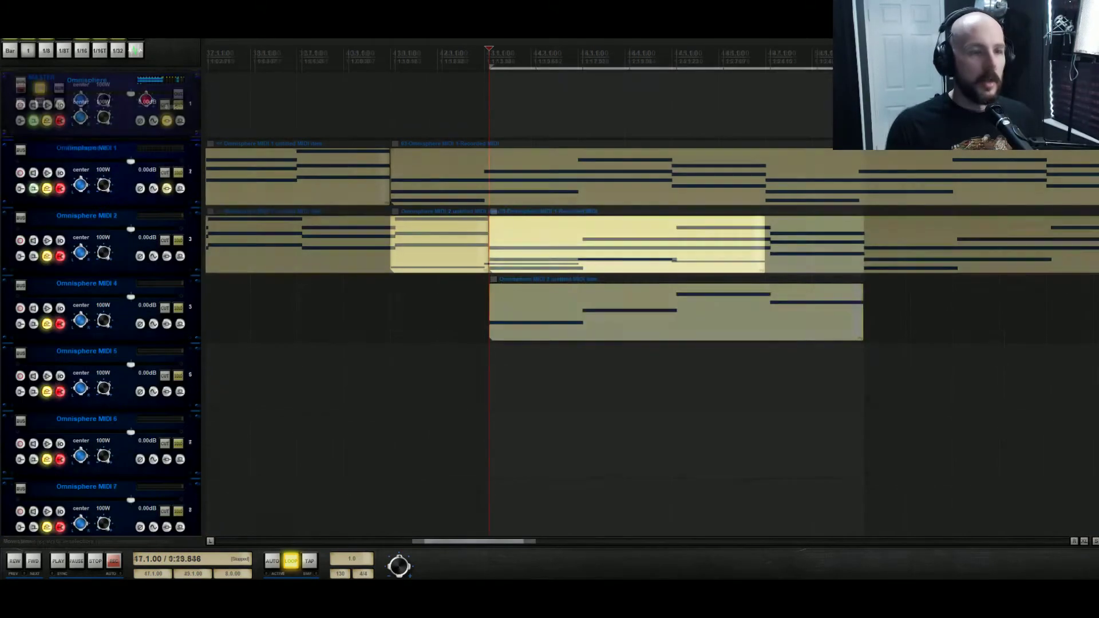
drag(481, 172, 485, 288)
drag(763, 101, 391, 111)
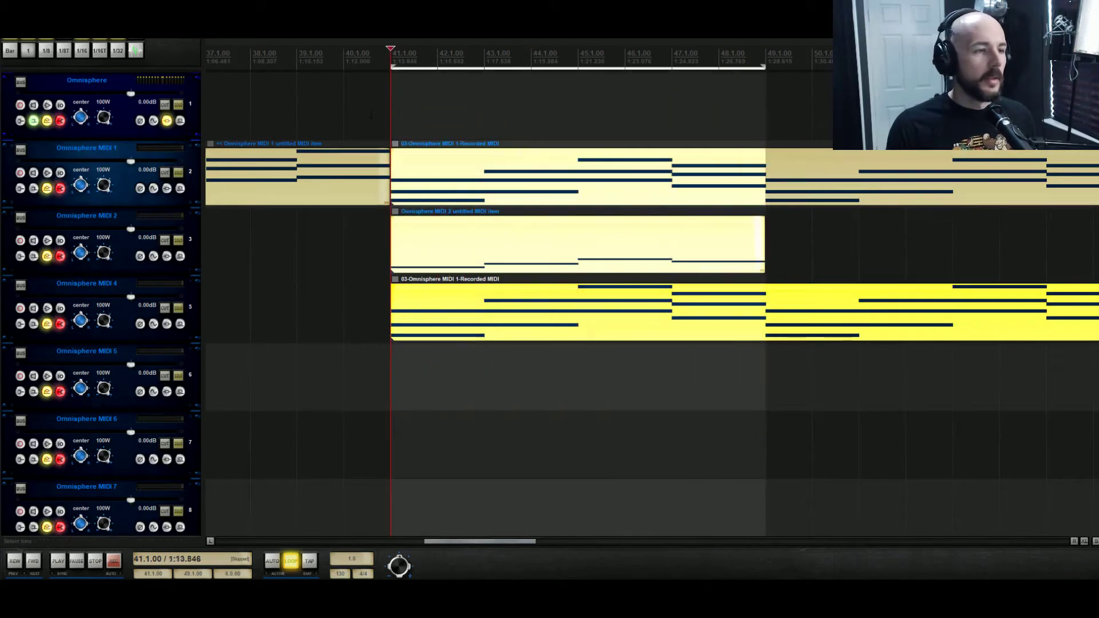
key(space)
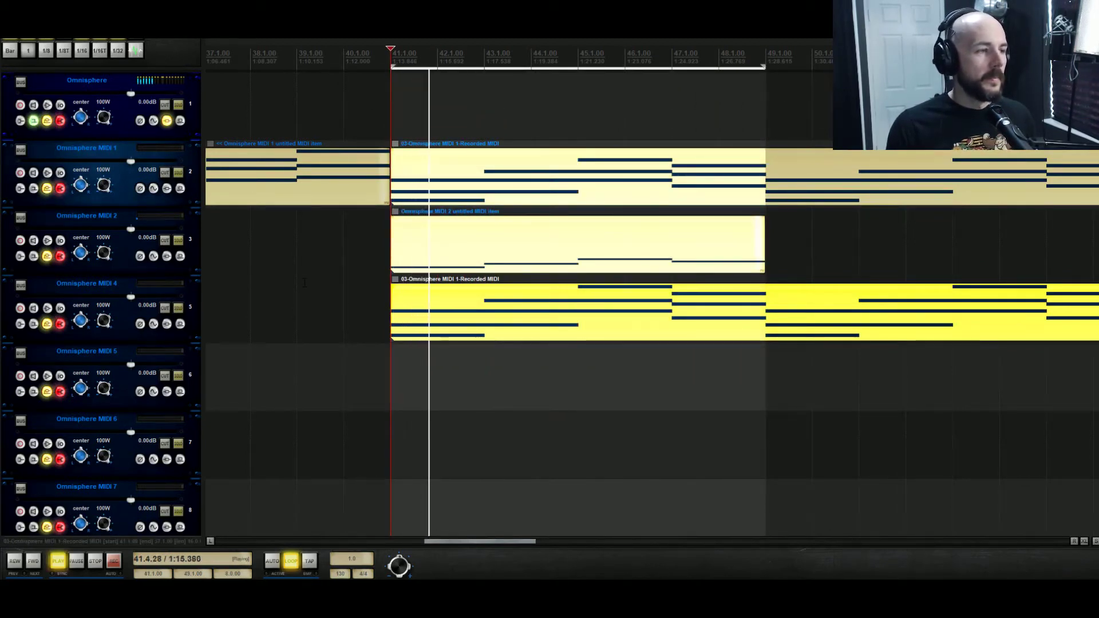
key(space)
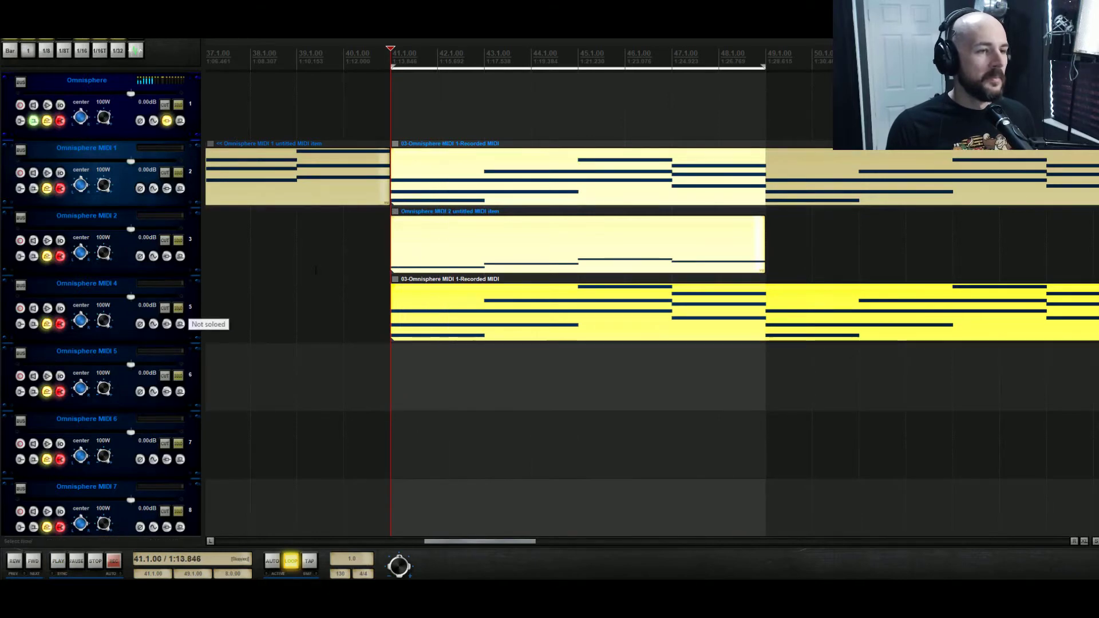
- Mute the Battery 4, Omnisphere MIDI 1 and Omnisphere MIDI 2 tracks, auditioning the loop in between
scroll(167, 391, down, 5)
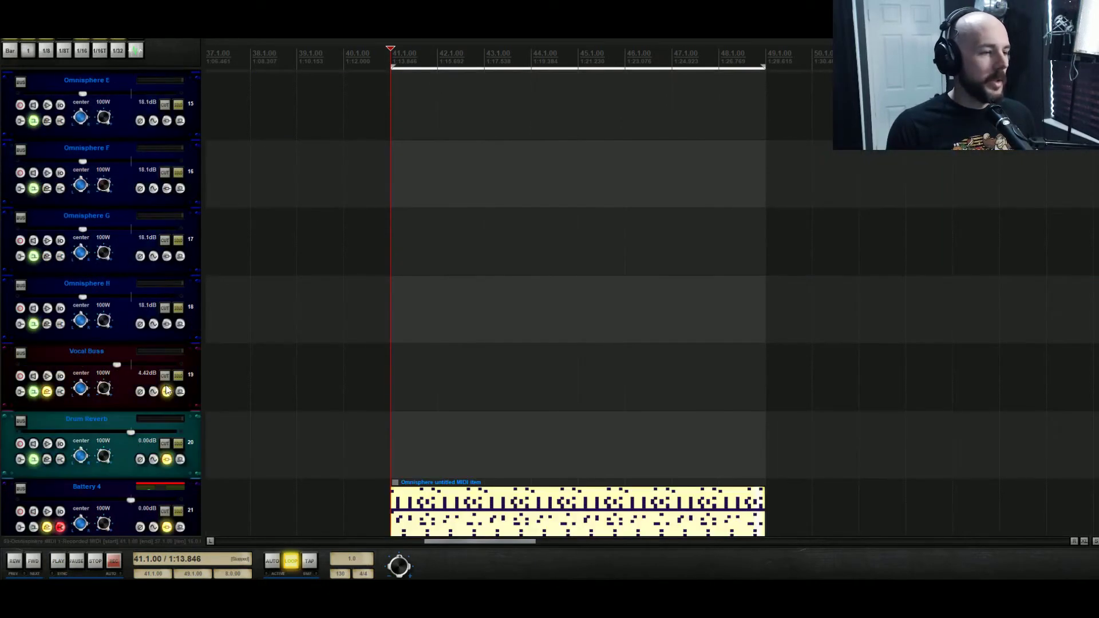
click(165, 376)
click(165, 511)
scroll(170, 250, up, 6)
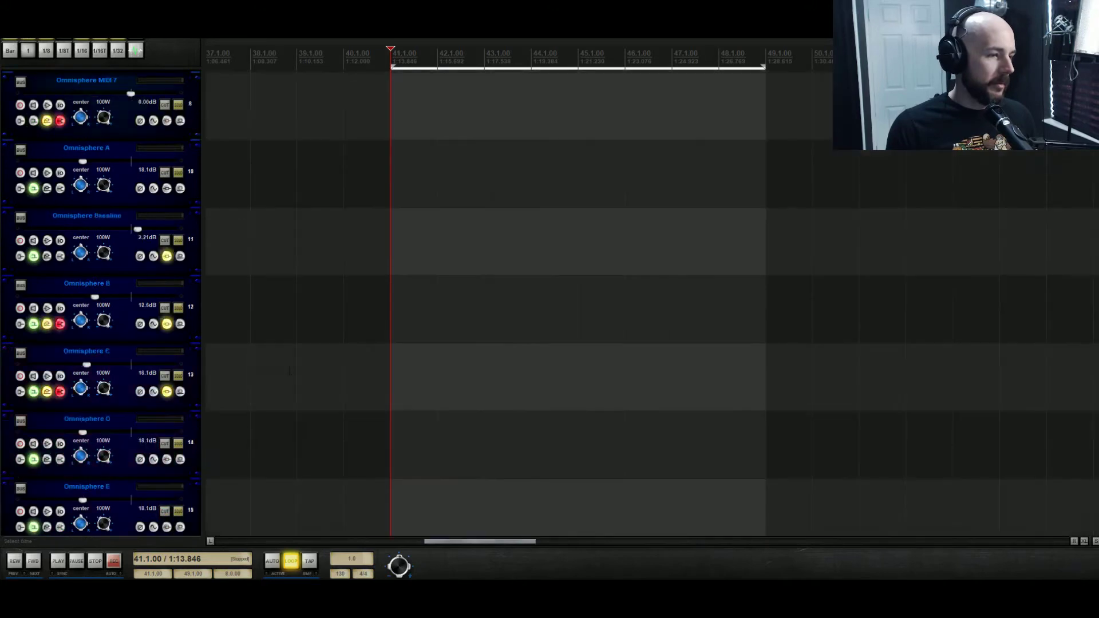
key(space)
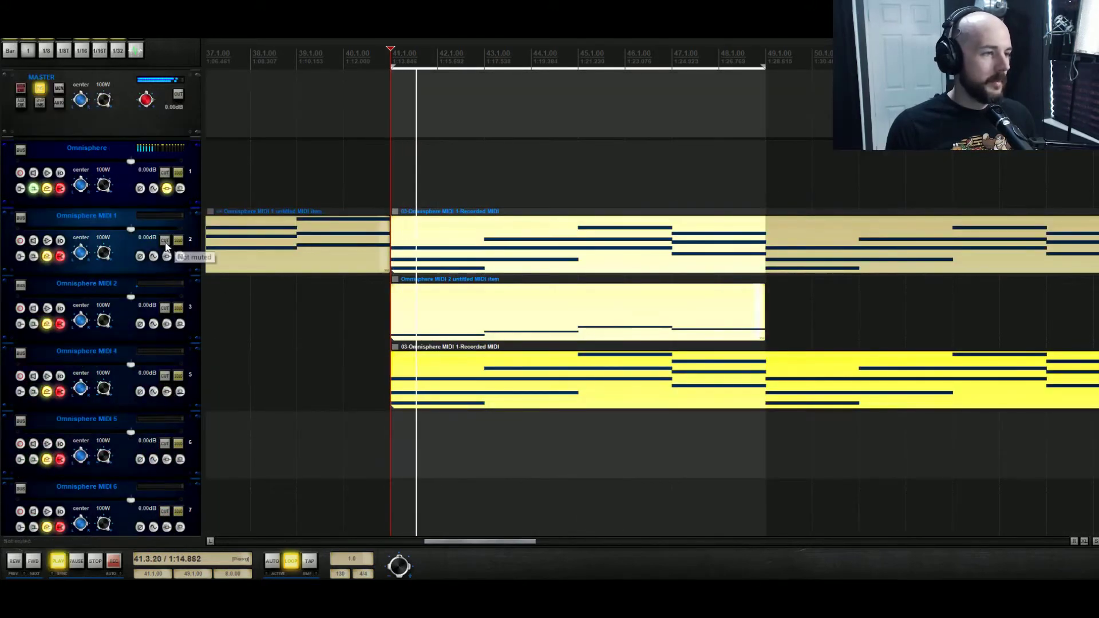
key(space)
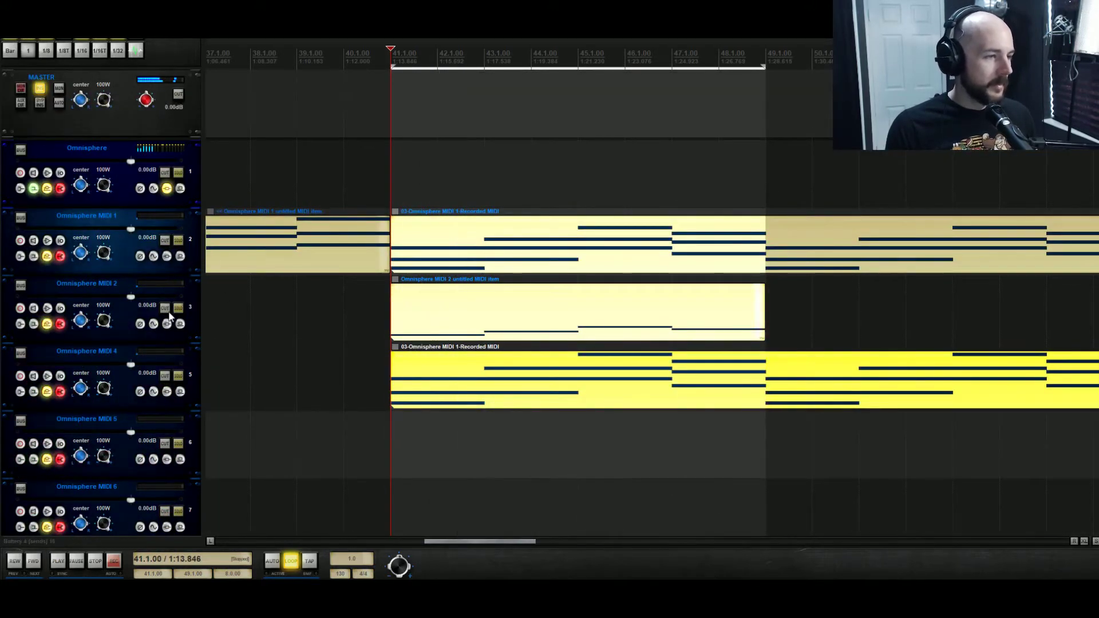
click(165, 308)
click(165, 240)
- View layer A of the Omnisphere part 4 patch and compare the oscillator's Synth and Sample modes
click(167, 188)
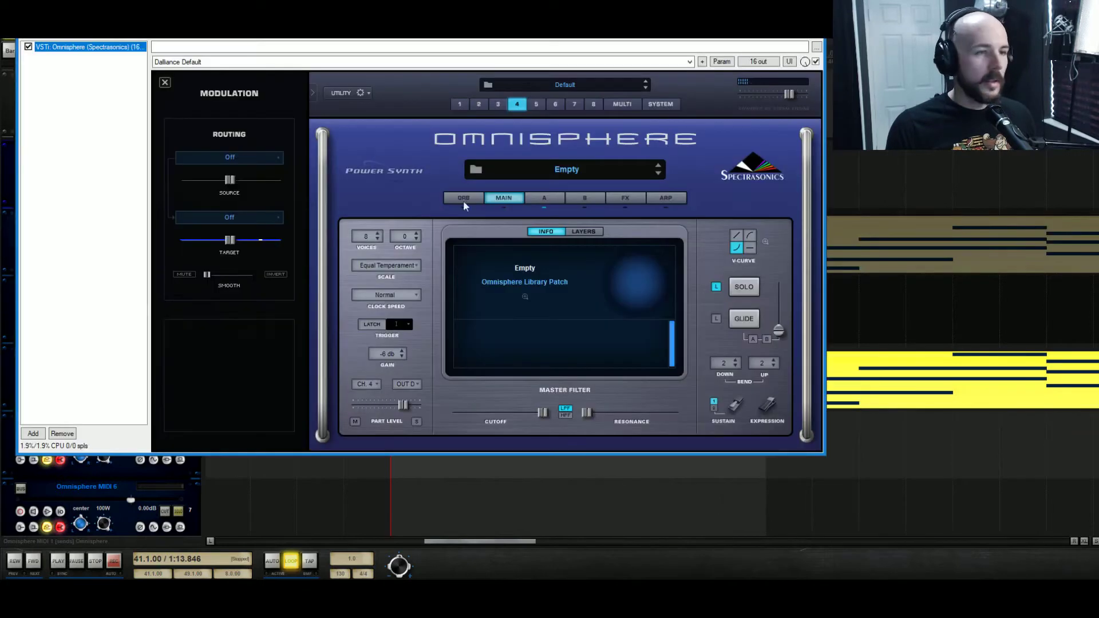
click(553, 197)
click(581, 244)
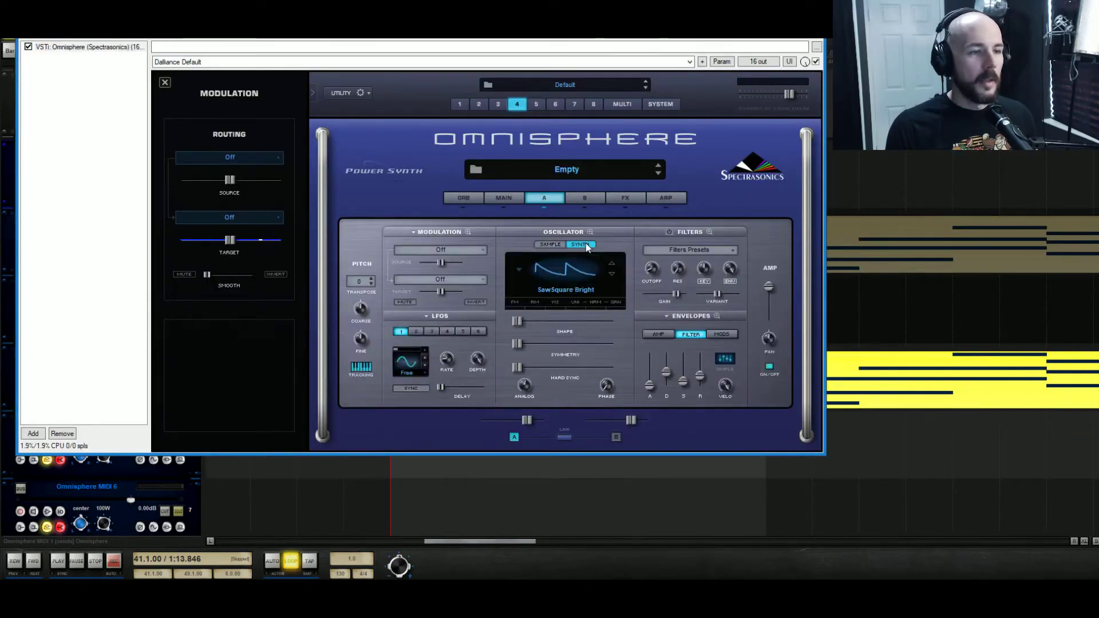
click(550, 244)
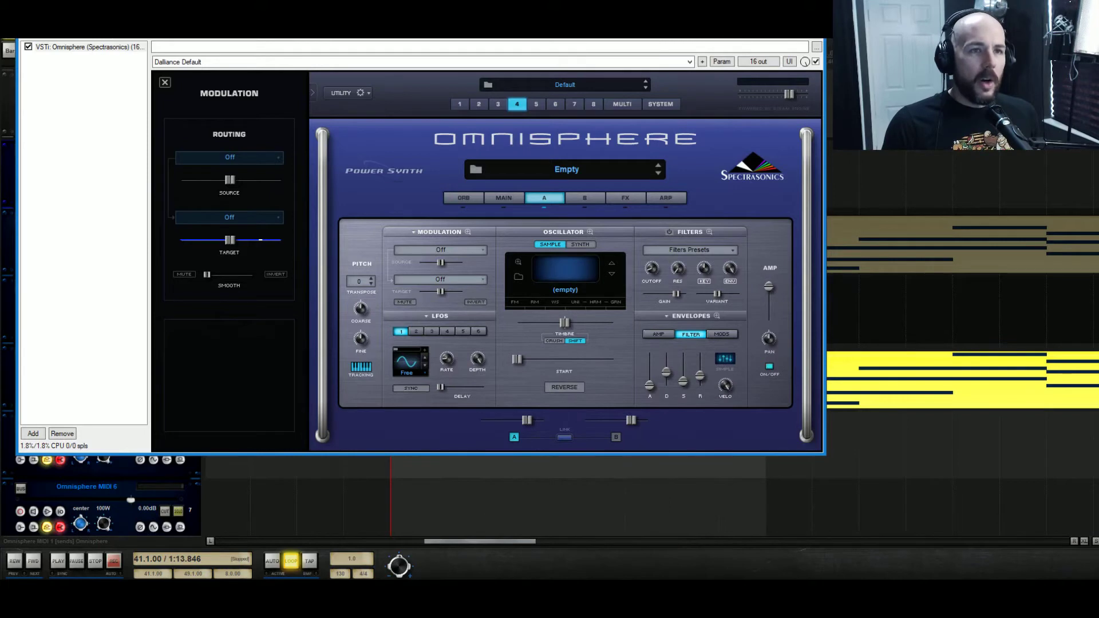
key(Escape)
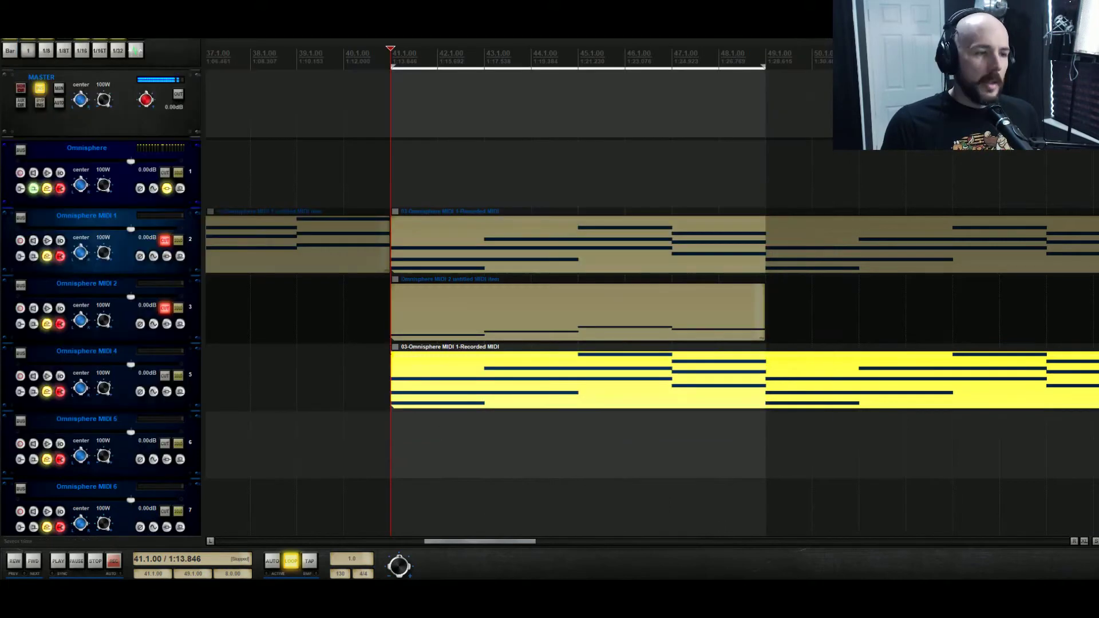
- Split the copied item on Omnisphere MIDI 4 at bar 49 and delete the part after it
click(766, 385)
key(s)
key(Delete)
right_click(493, 389)
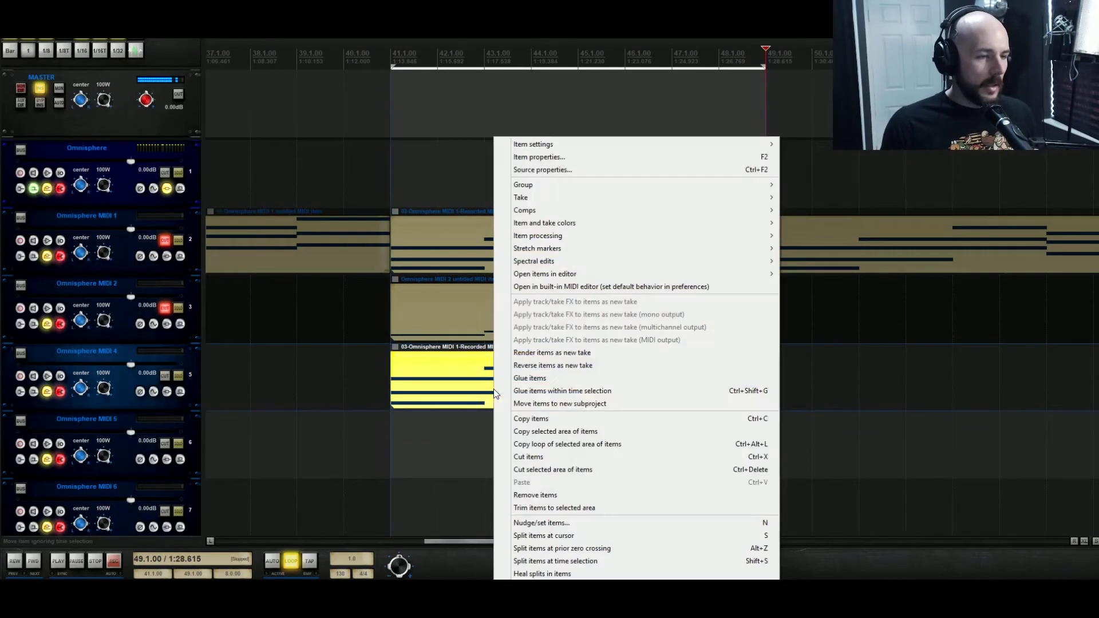
click(391, 385)
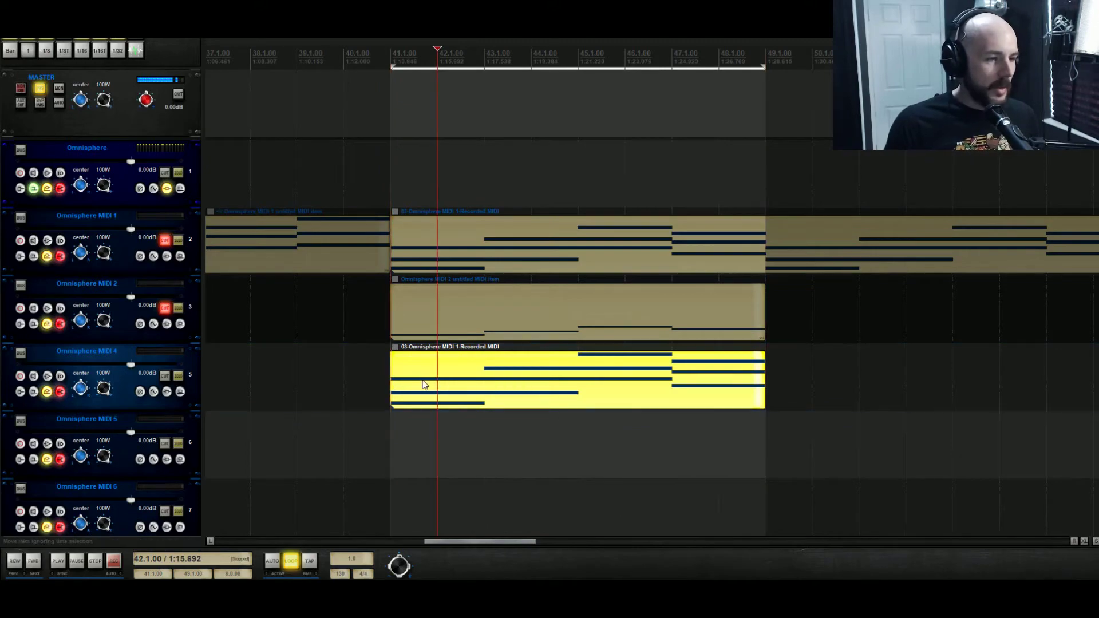
- Open the trimmed Omnisphere MIDI 4 item in the MIDI editor and set the grid to 1/16
double_click(424, 385)
drag(481, 162, 180, 340)
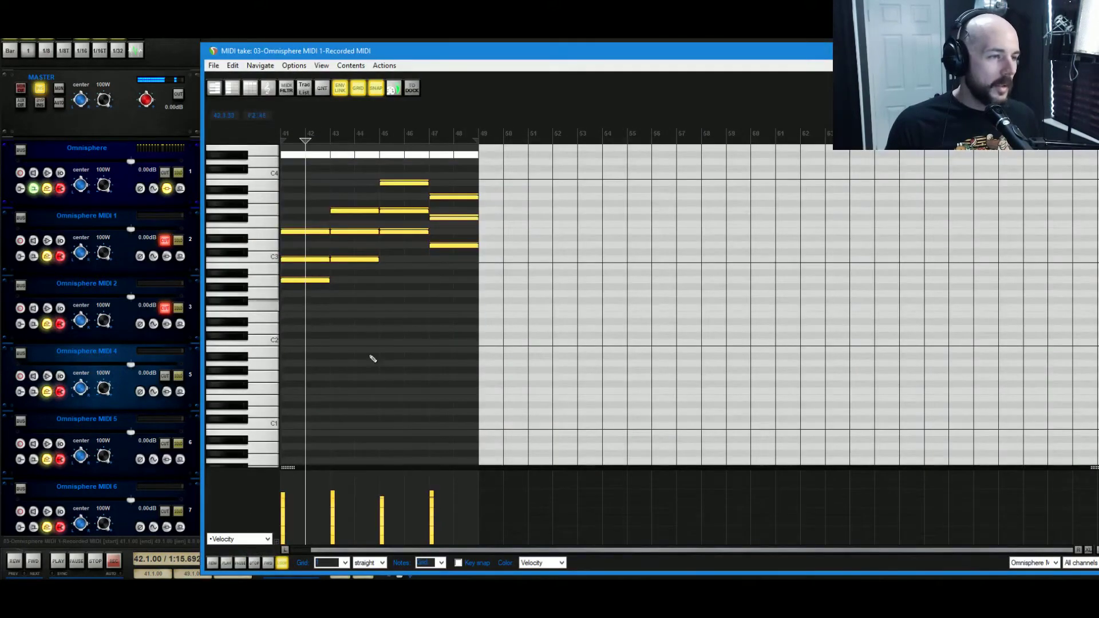
click(1090, 549)
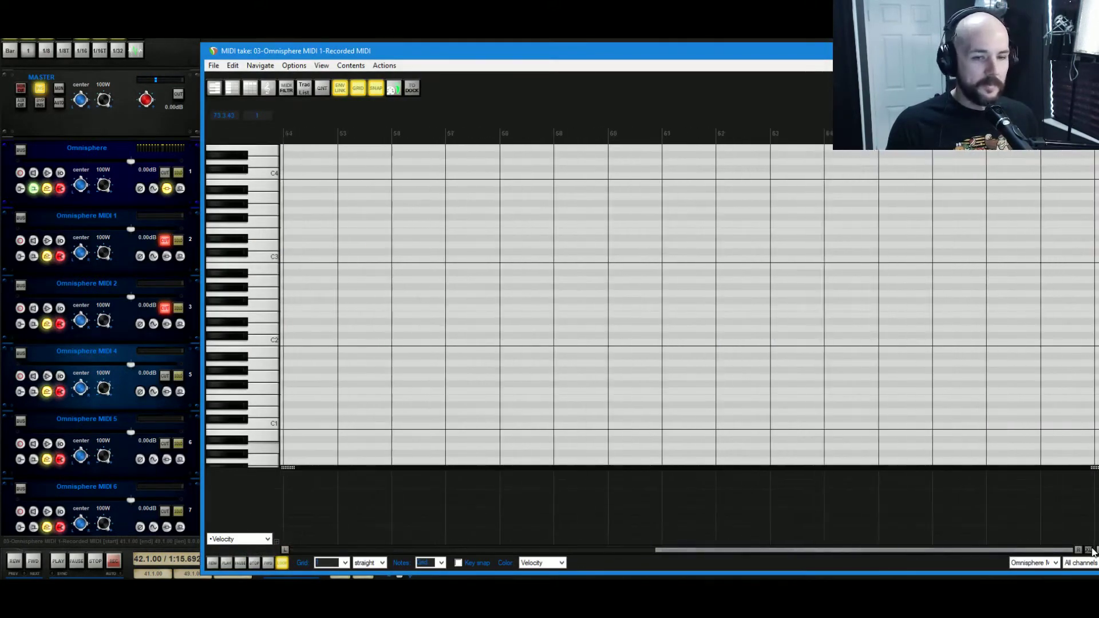
drag(996, 550, 471, 532)
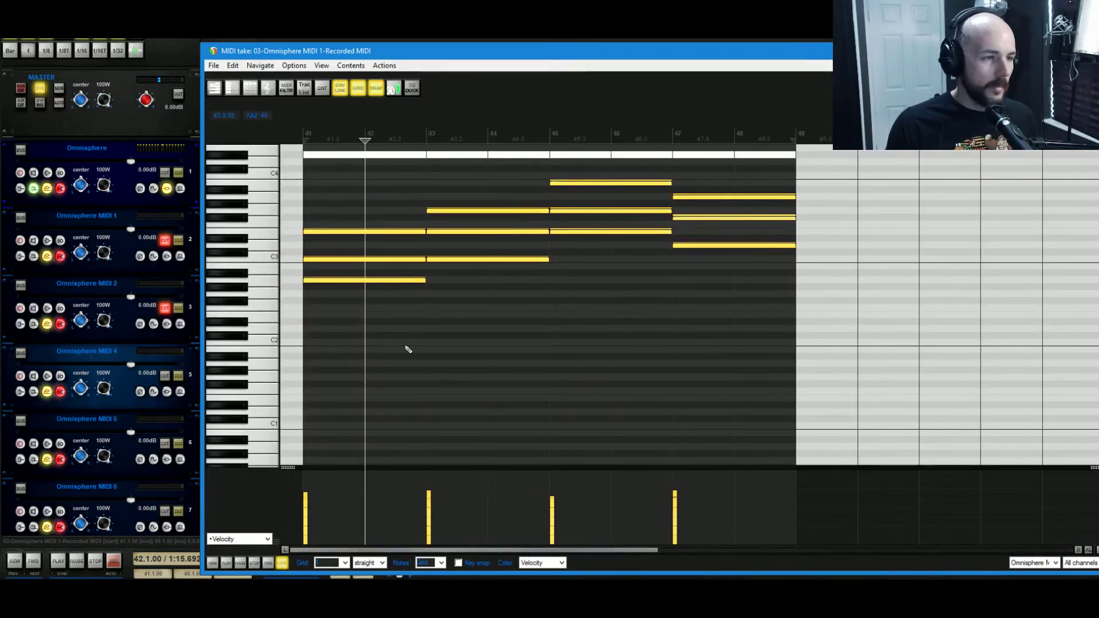
click(345, 563)
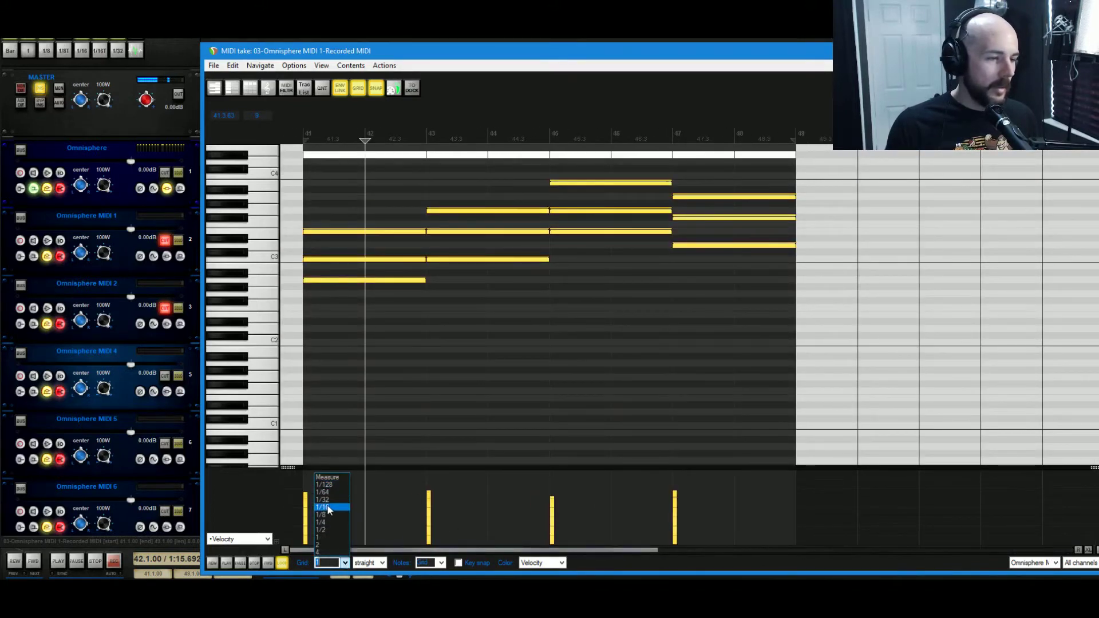
click(330, 507)
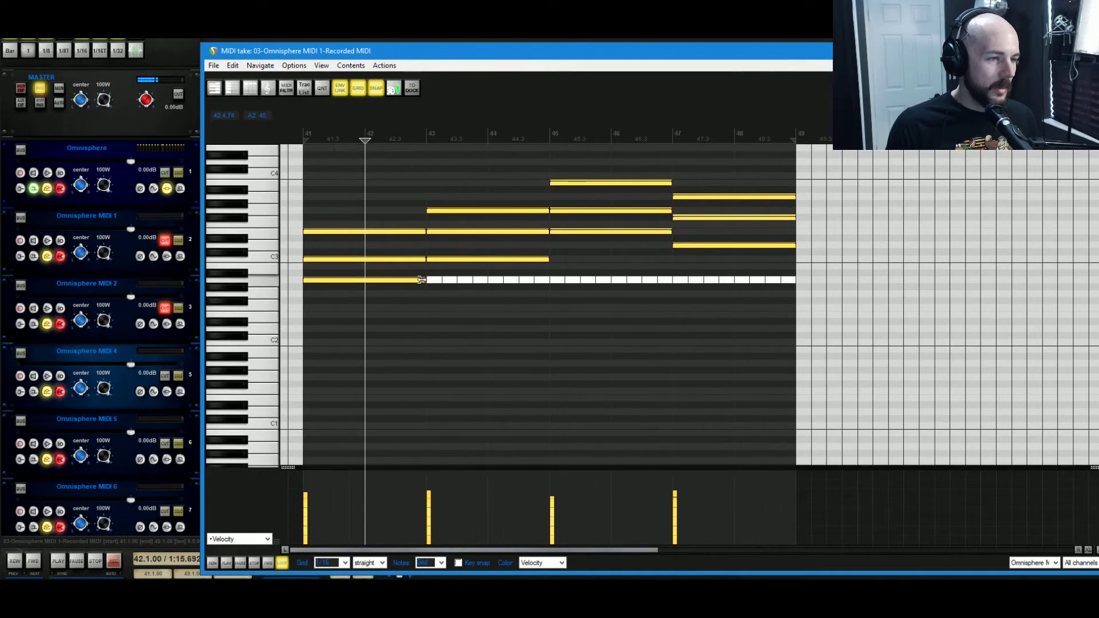
- Shorten all the chord notes in the item to a sixteenth note each
drag(422, 279, 299, 289)
click(299, 291)
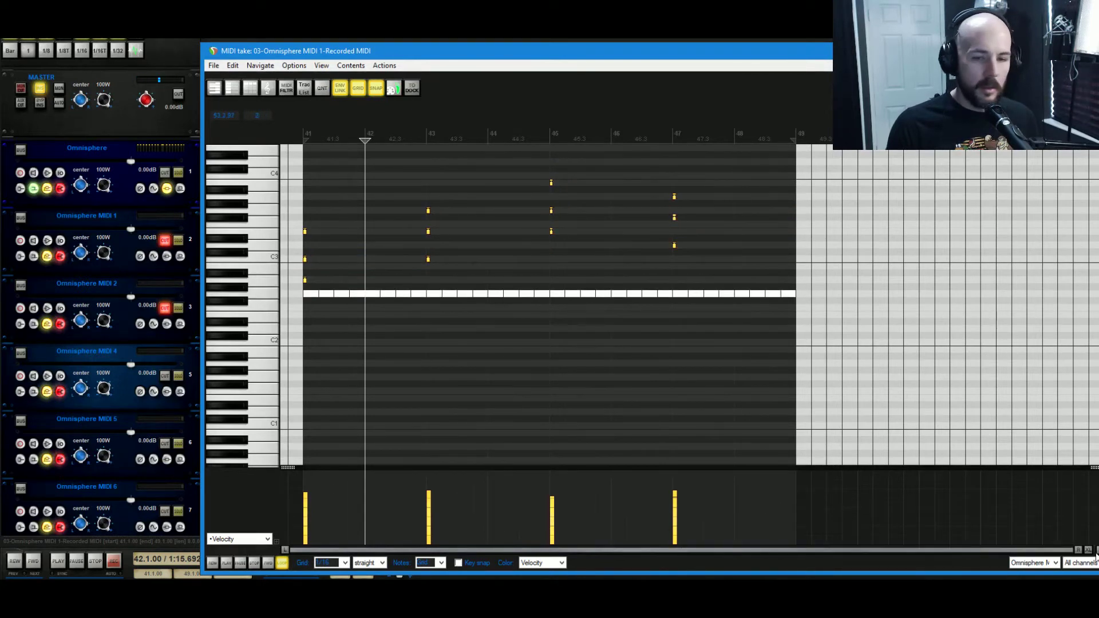
click(1090, 551)
click(1091, 552)
click(1090, 553)
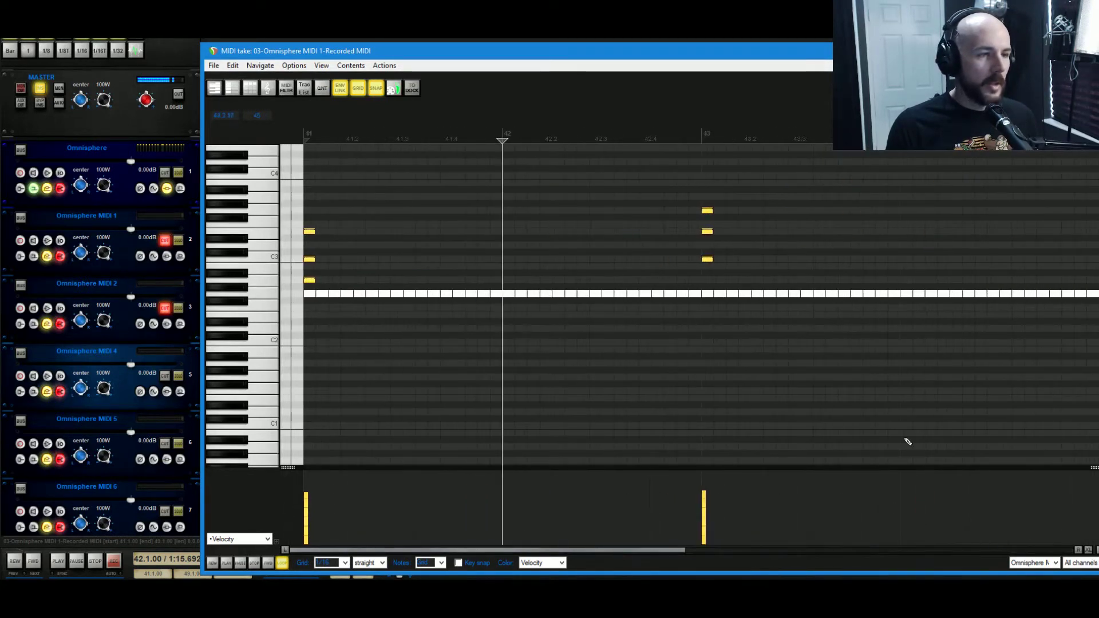
- Stagger the first chord's three notes in successive sixteenth steps from lowest to highest, and close the MIDI editor
drag(412, 196, 334, 231)
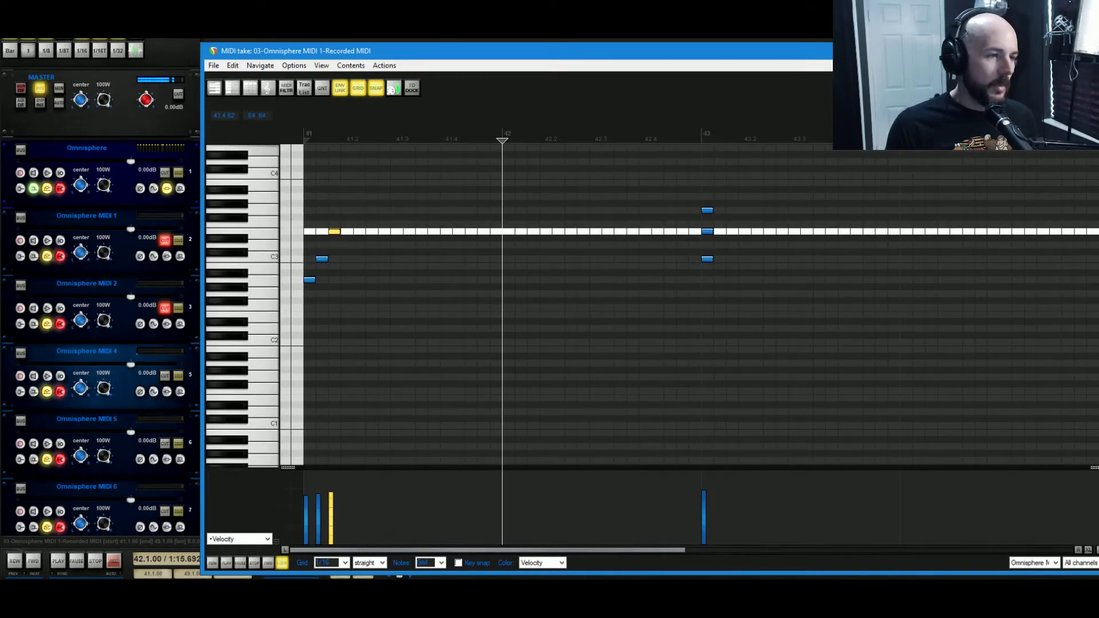
key(Escape)
click(390, 182)
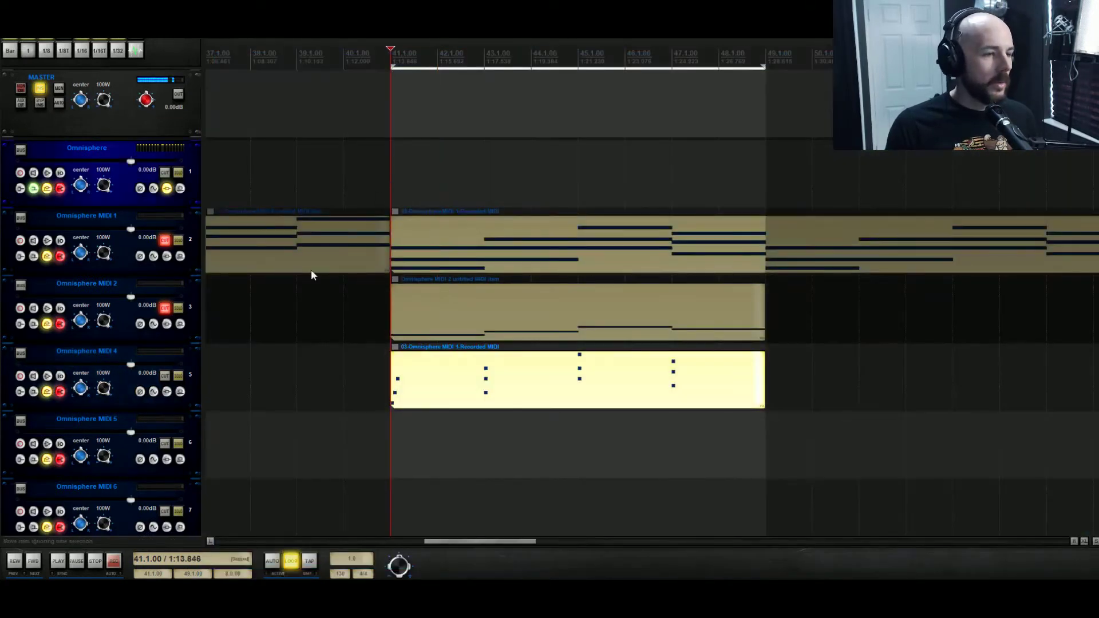
- Set the layer A oscillator of the Omnisphere part 4 patch to Synth and audition the sound
click(167, 191)
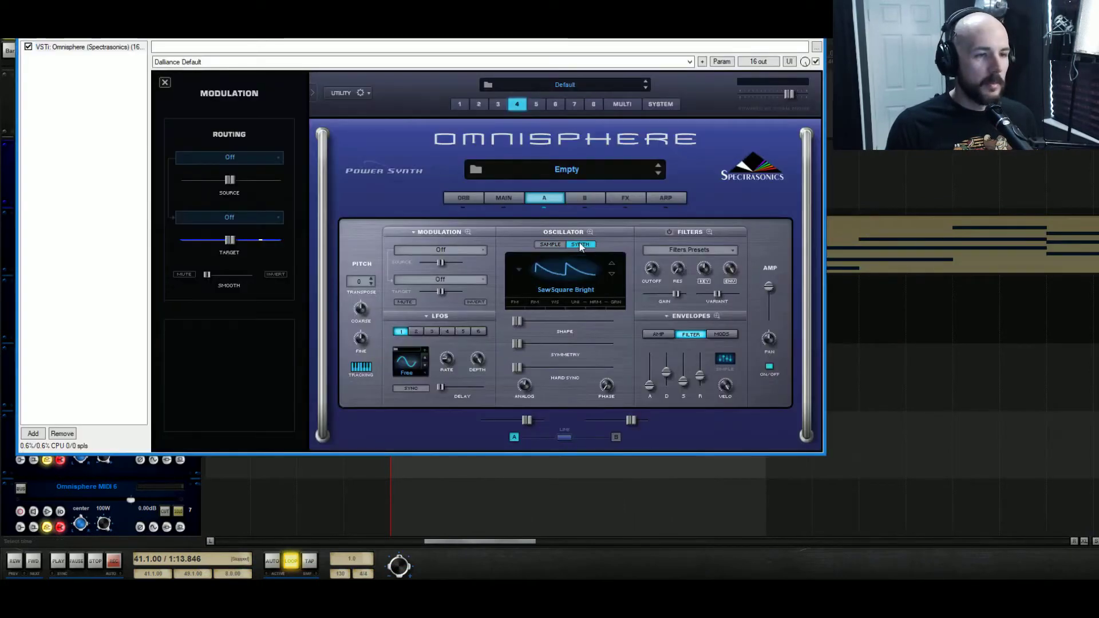
key(space)
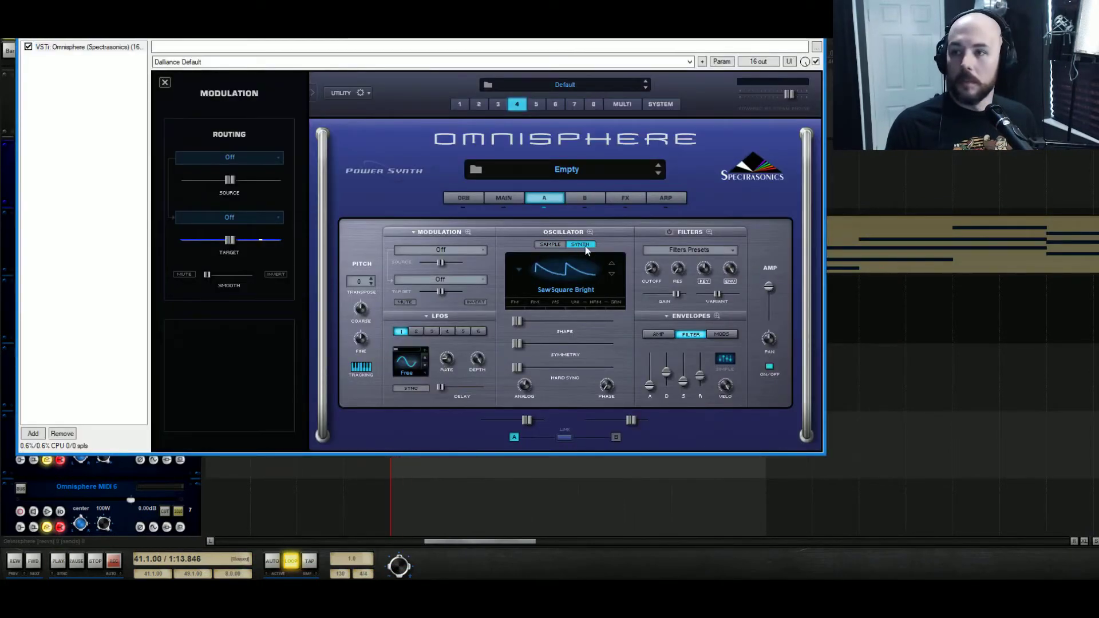
key(Escape)
- Reopen the item's notes and rearrange the opening notes into an E3, A2, C3, A2 arpeggio in sixteenth steps
double_click(402, 375)
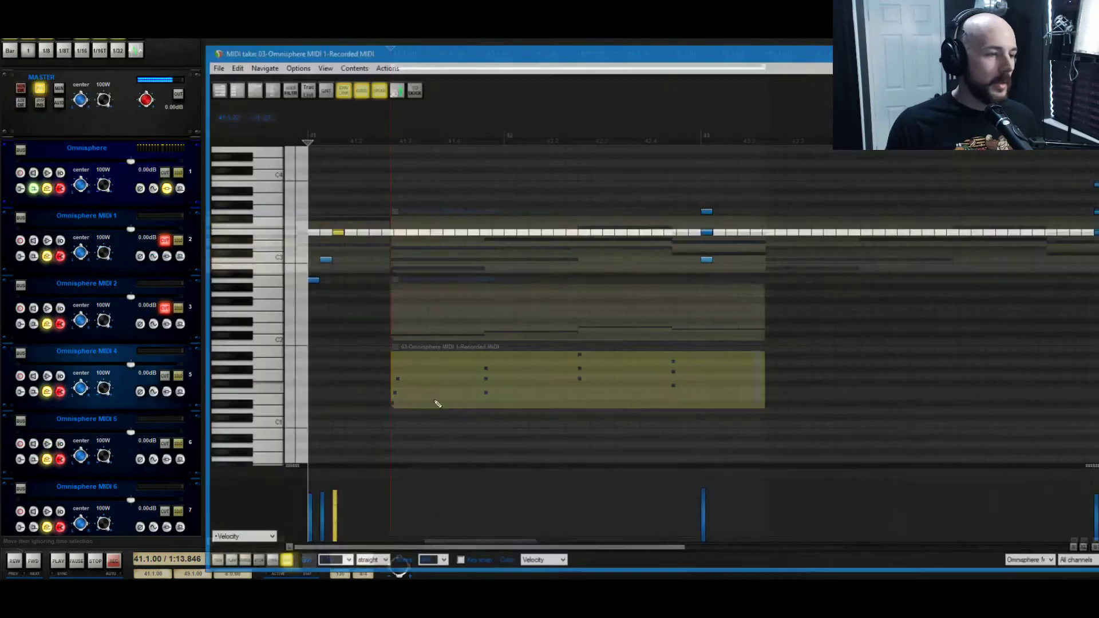
drag(372, 209, 327, 284)
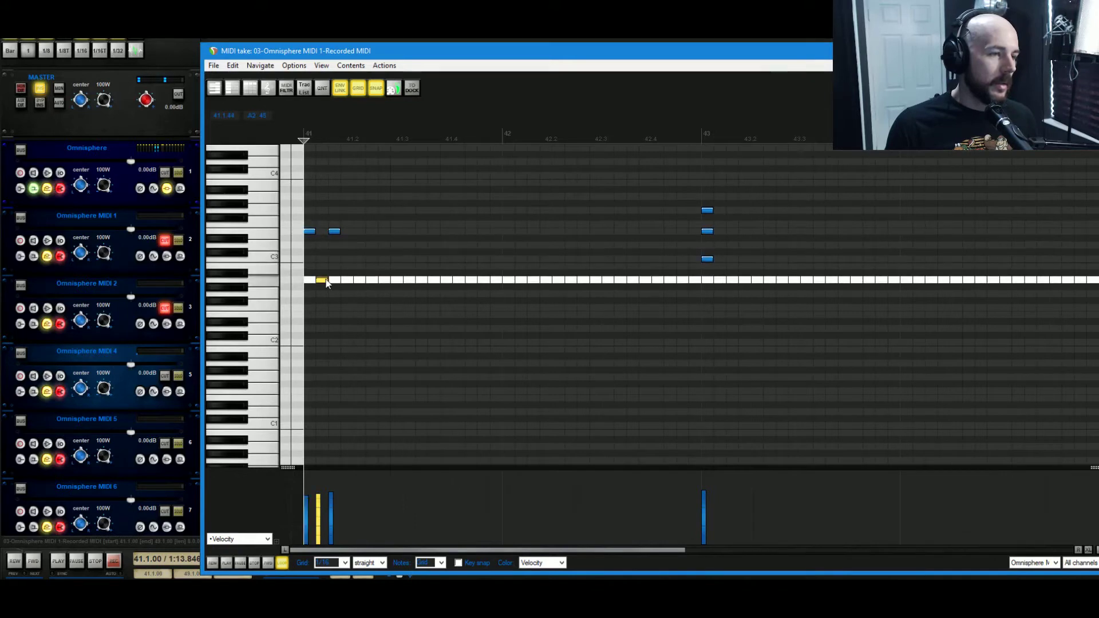
drag(335, 231, 336, 262)
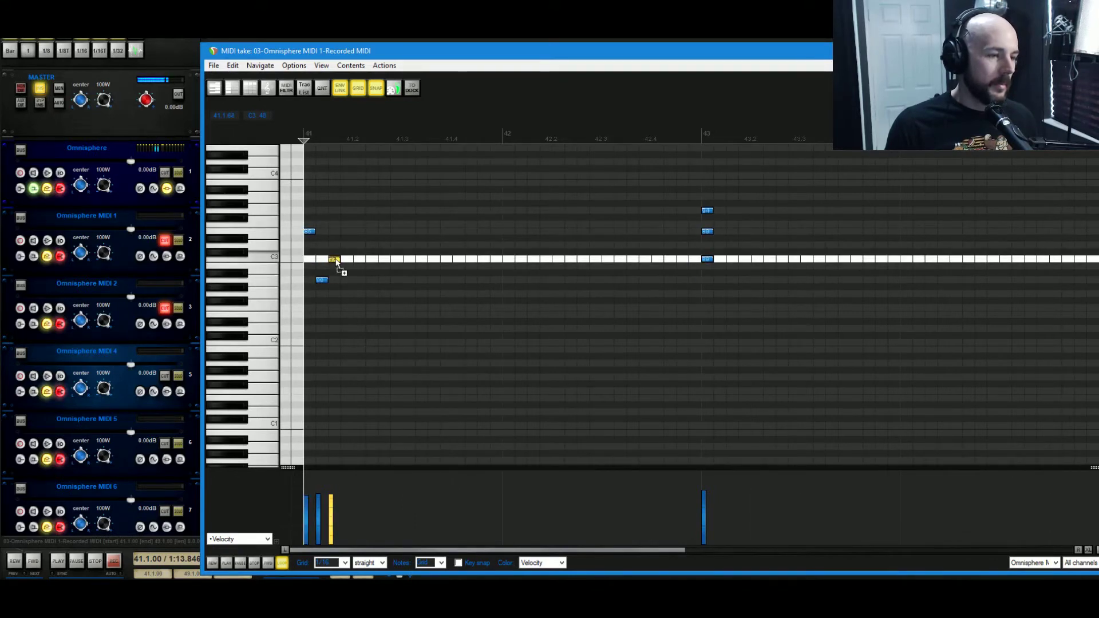
- Raise the velocity of the four arpeggio notes to 127 and play back the pattern
drag(422, 325, 249, 191)
drag(322, 518, 316, 420)
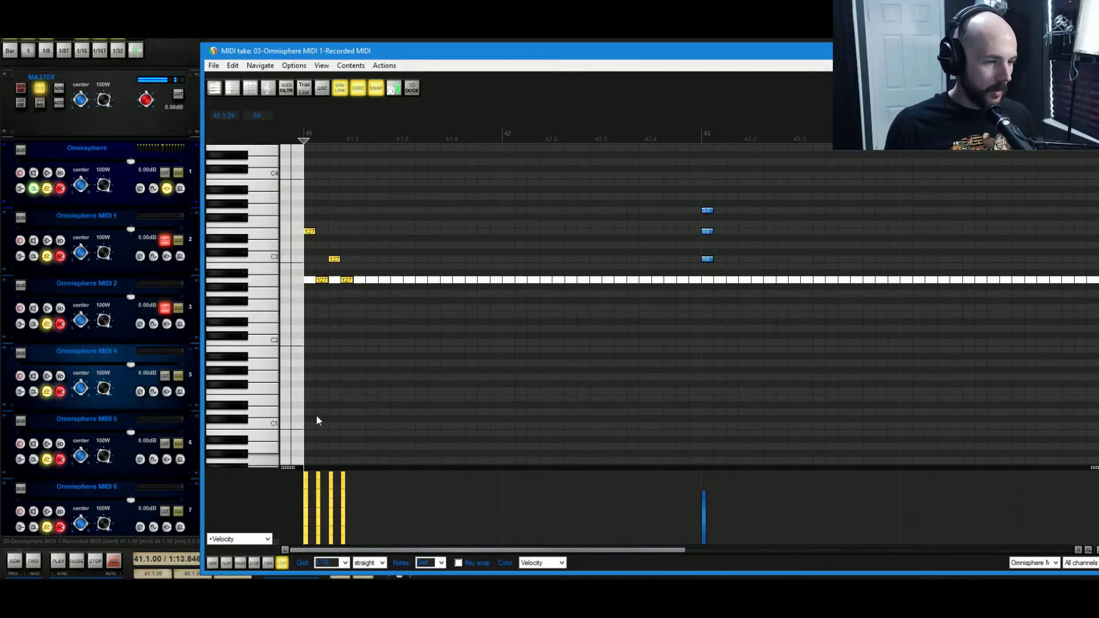
key(space)
key(space)
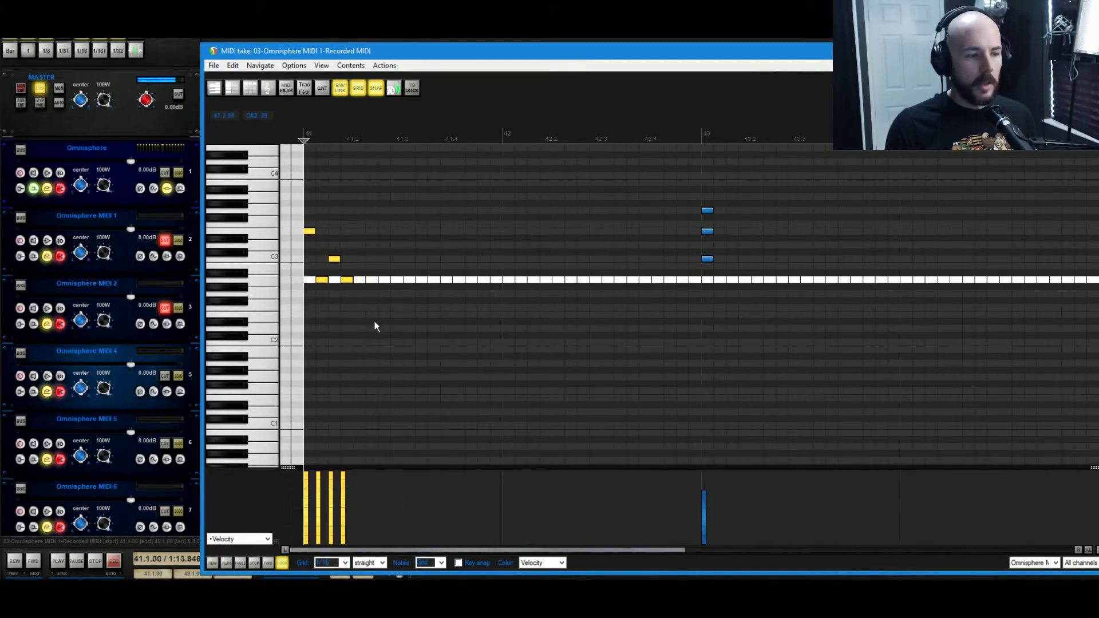
- Space the four arpeggio notes at eighth-note intervals, lengthen each to an eighth note, and play them back
drag(375, 323, 320, 219)
drag(322, 285, 334, 284)
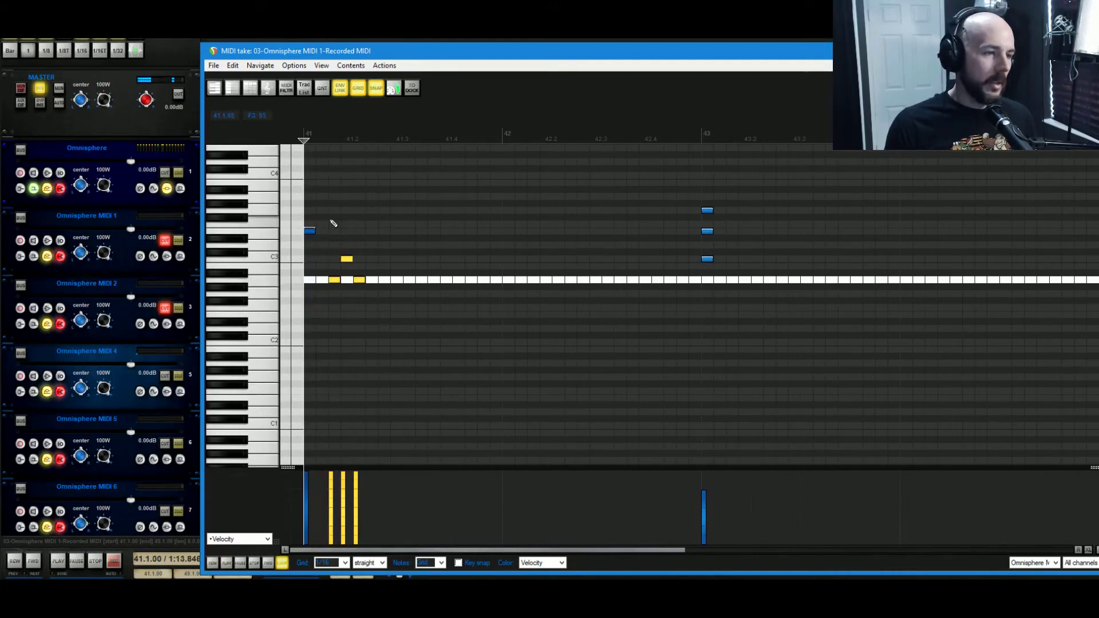
drag(330, 220, 383, 277)
drag(422, 314, 273, 166)
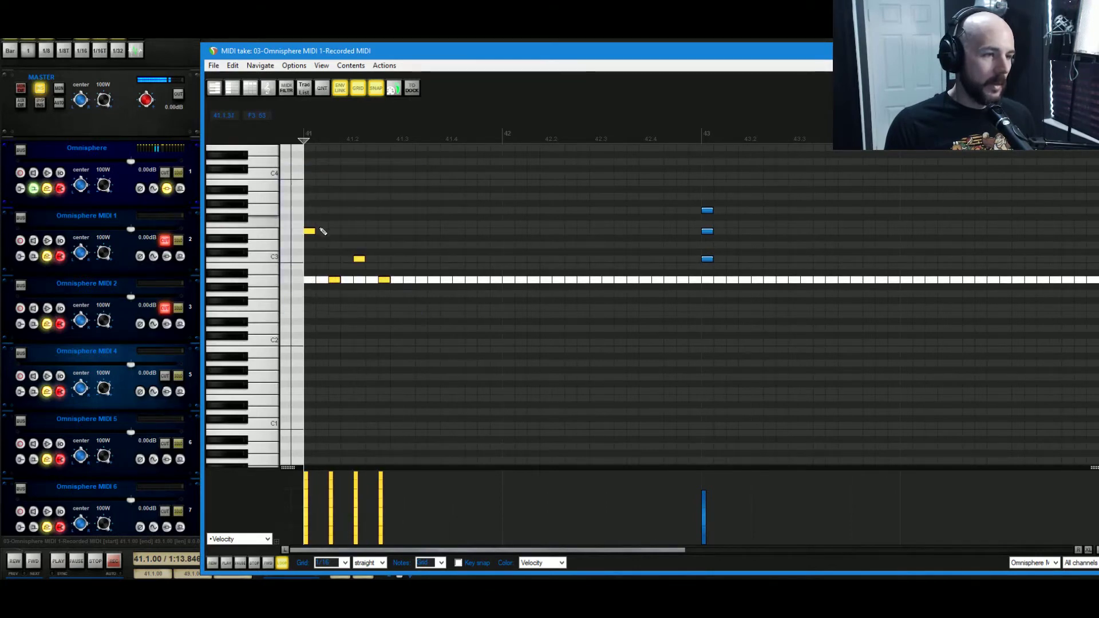
drag(315, 230, 323, 231)
drag(445, 360, 282, 150)
key(space)
key(space)
- Duplicate the four-note arpeggio to fill bar 41 and copy that whole bar into bar 42
drag(463, 343, 352, 267)
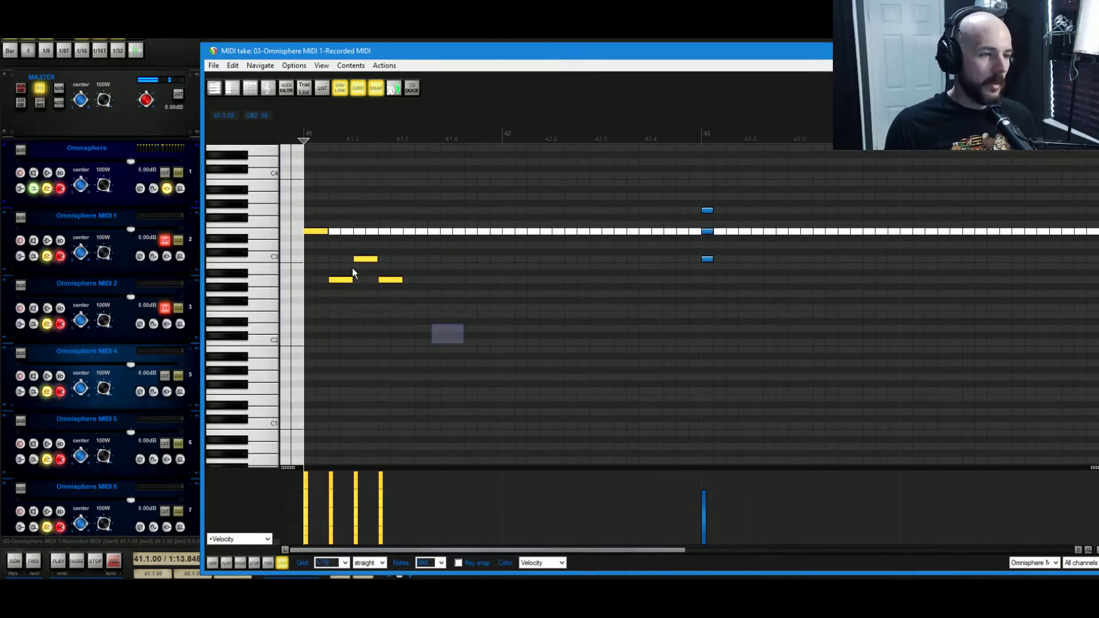
drag(462, 287, 309, 230)
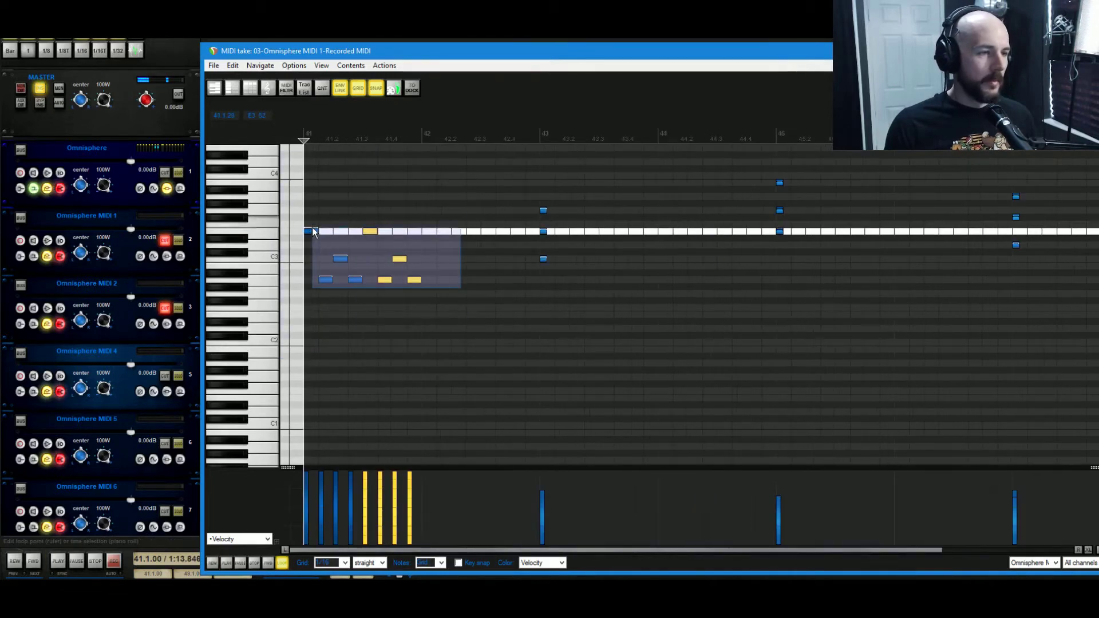
drag(313, 232, 436, 231)
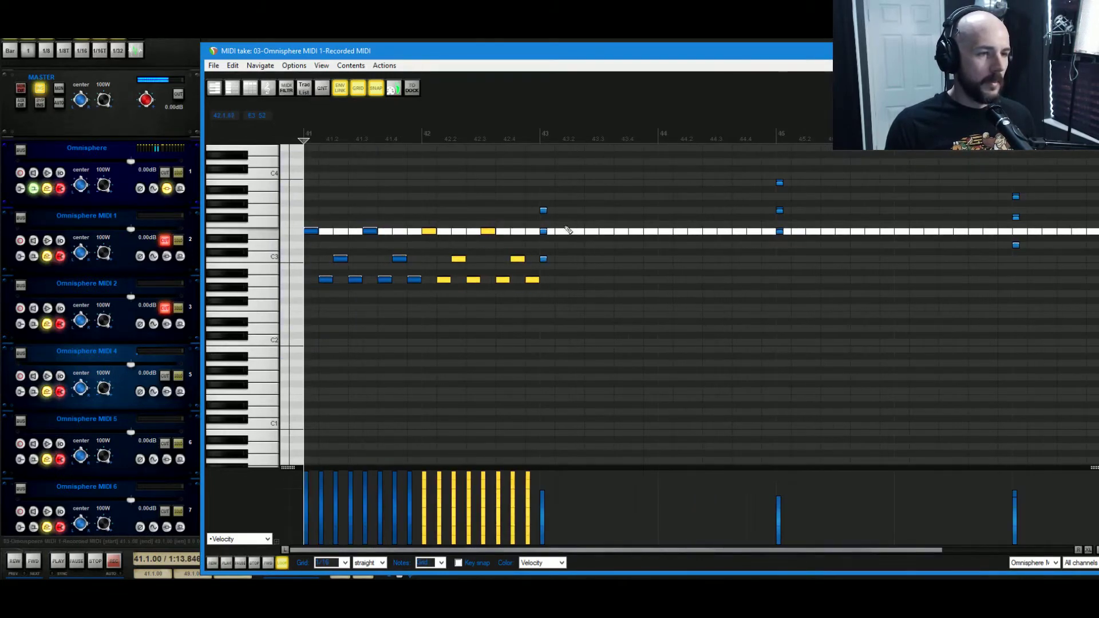
- Turn the chord at bar 43 into a G3, C3, E3, C3 eighth-note arpeggio, fill the bar and copy it into bar 44
click(541, 136)
key(space)
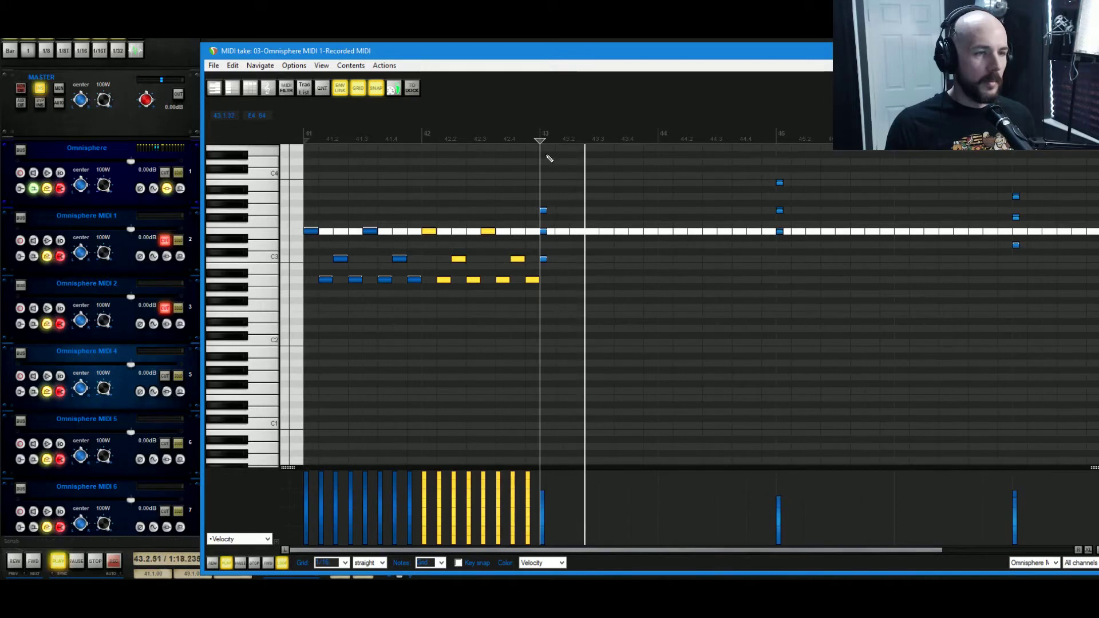
key(space)
drag(585, 205, 682, 247)
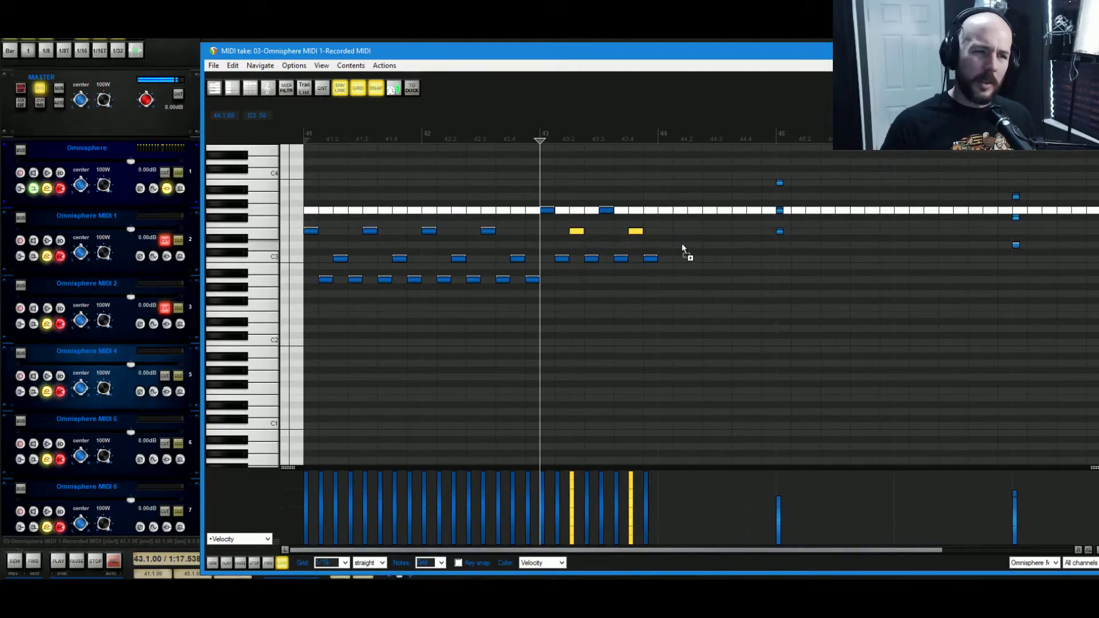
key(space)
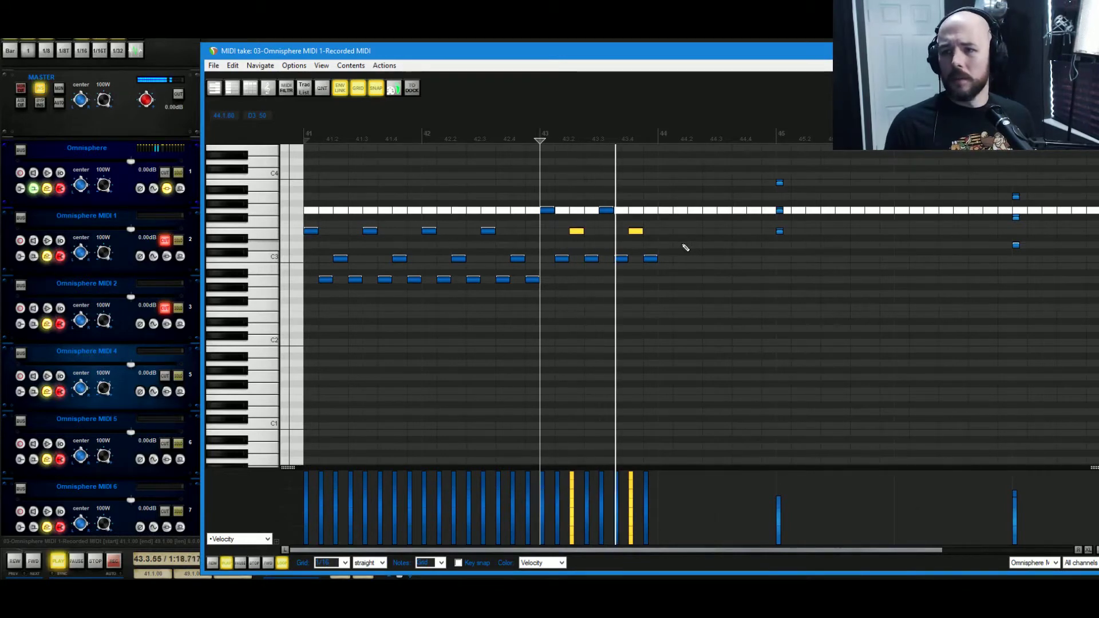
key(space)
drag(700, 270, 665, 217)
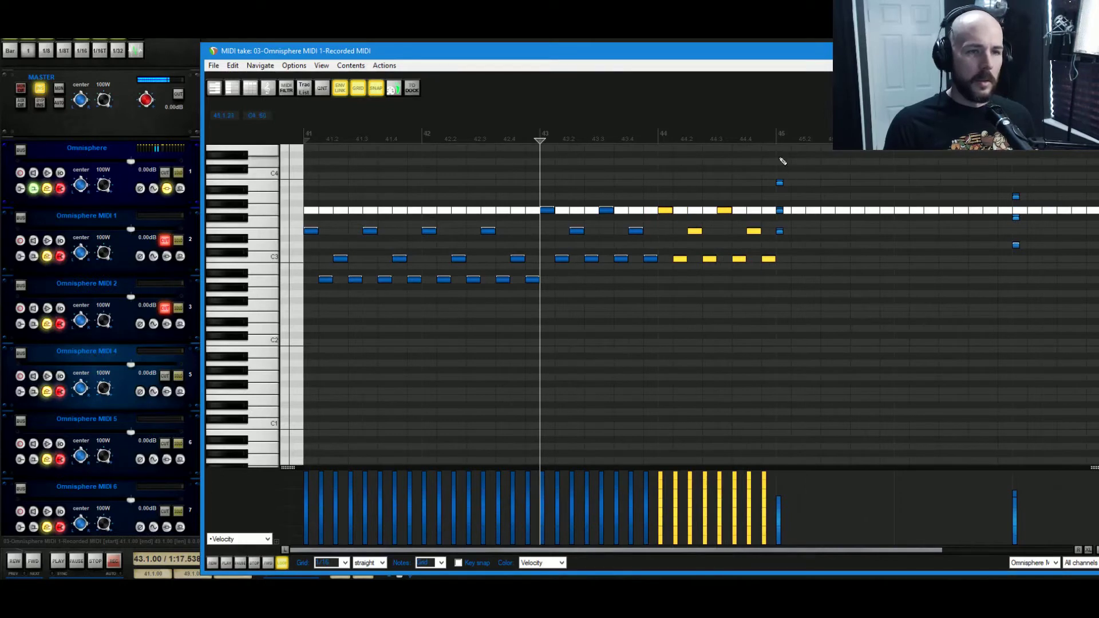
- Replace the chord at bar 45 with two bars of the copied arpeggio pitched as B3, E3, G3, E3, and play it back
click(778, 138)
drag(799, 164, 778, 250)
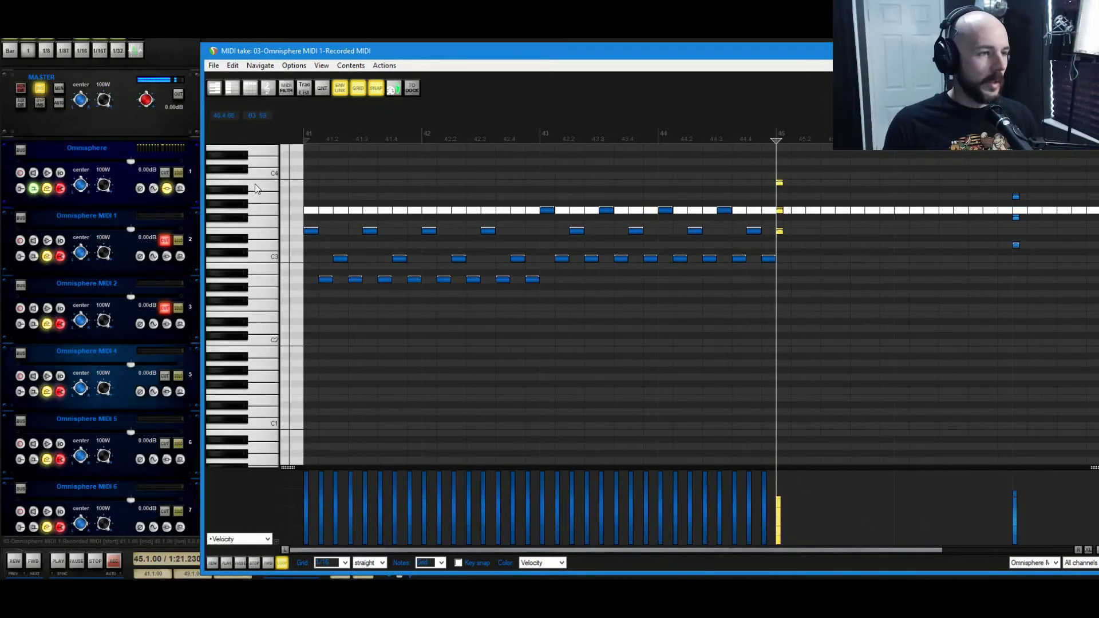
key(Delete)
drag(525, 207, 306, 287)
drag(311, 229, 784, 182)
key(space)
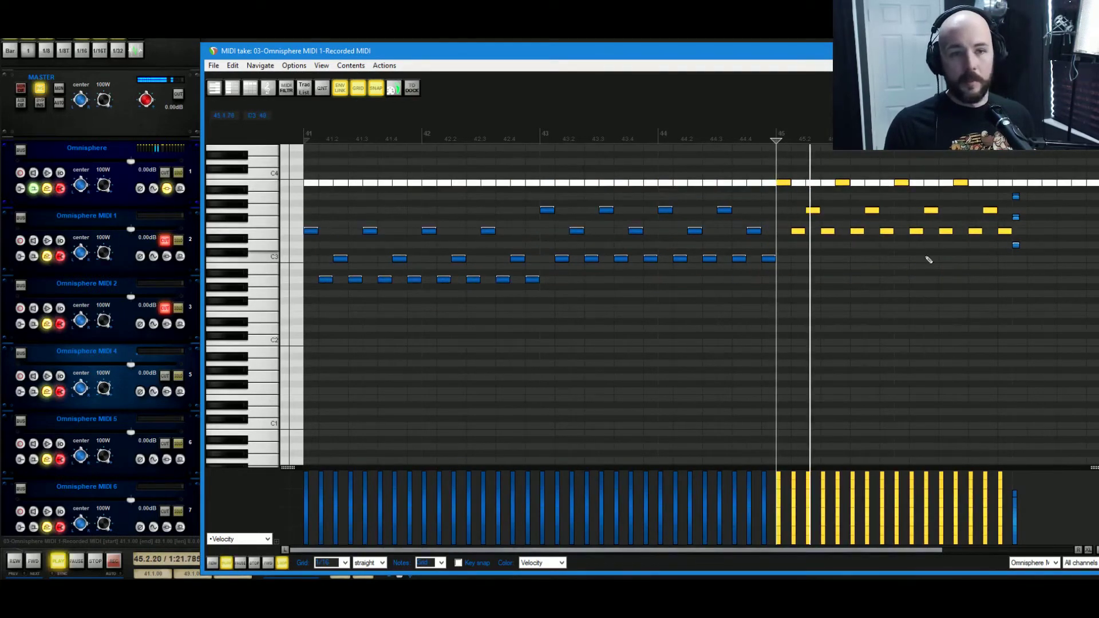
drag(805, 549, 903, 546)
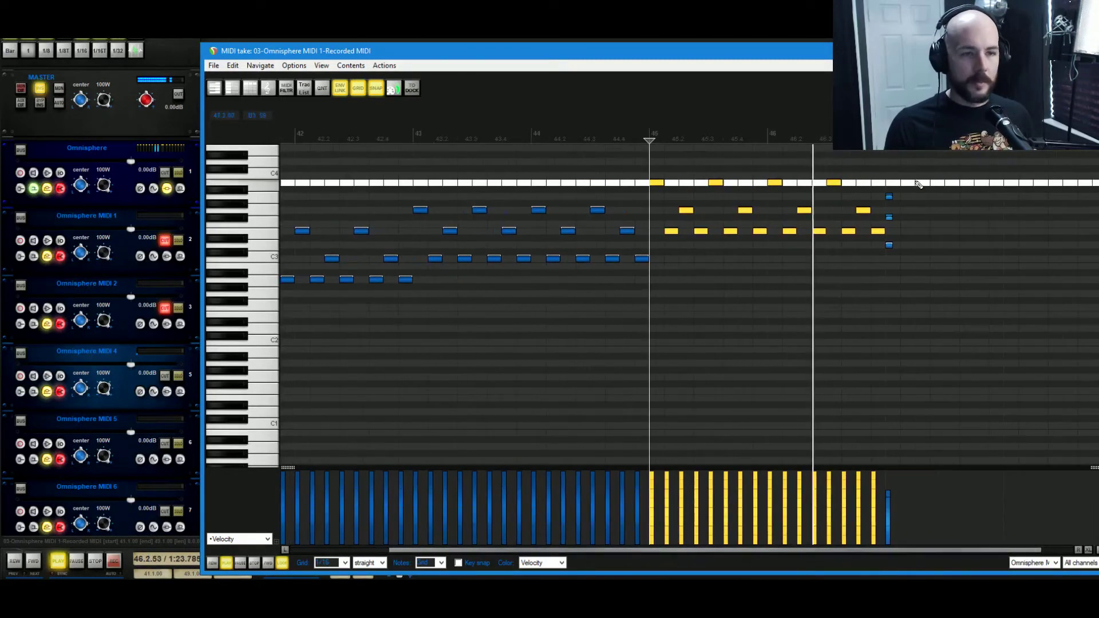
key(space)
- Replace the last chord with an A3, D3, F#3, D3 eighth-note arpeggio through bars 47 and 48, and close the note editor
drag(925, 191, 889, 254)
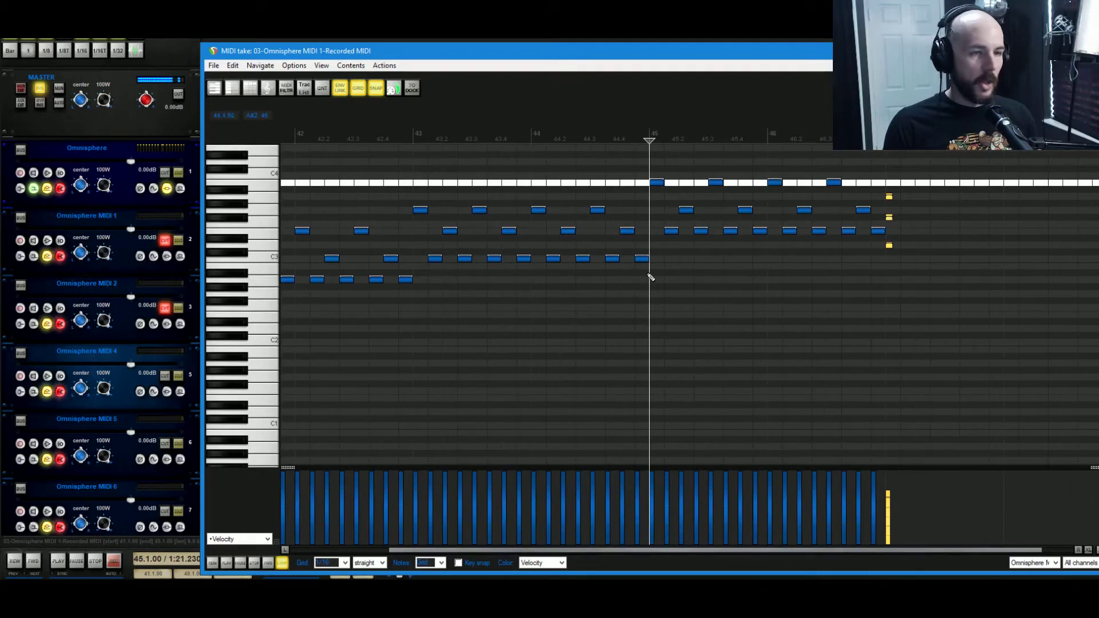
drag(650, 277, 896, 201)
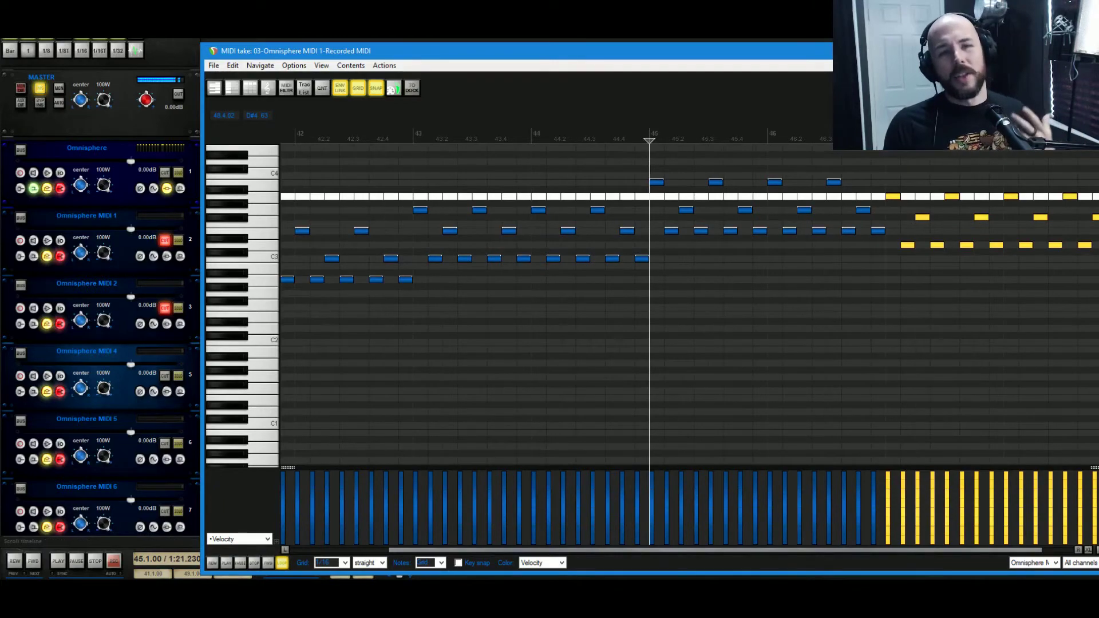
click(1089, 51)
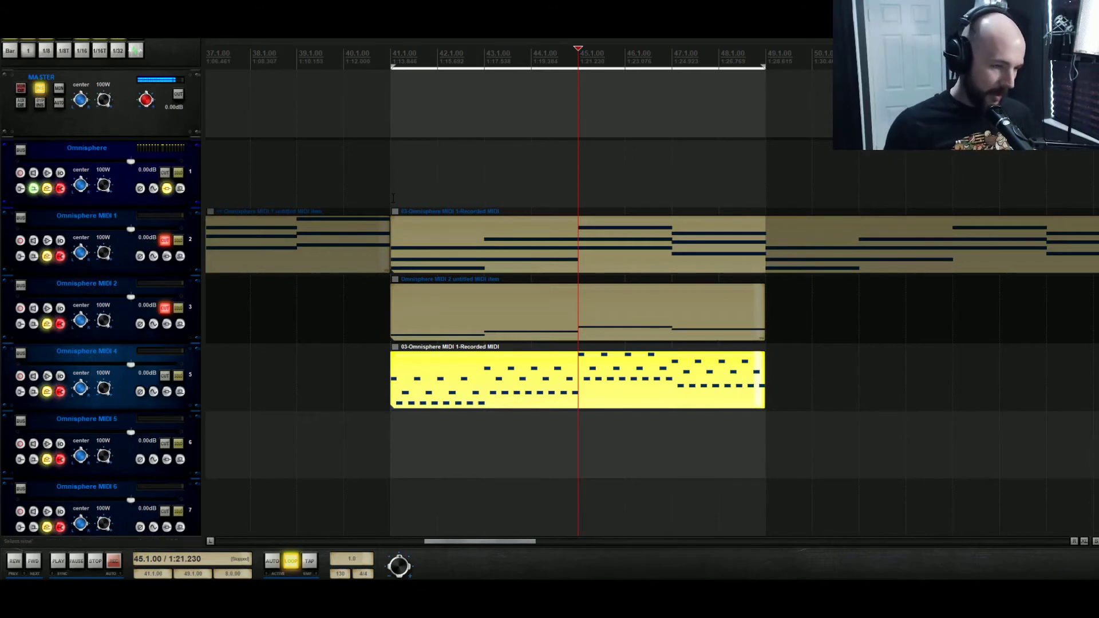
- Raise all the arpeggio notes by one octave, play the result back and close the note editor
double_click(408, 406)
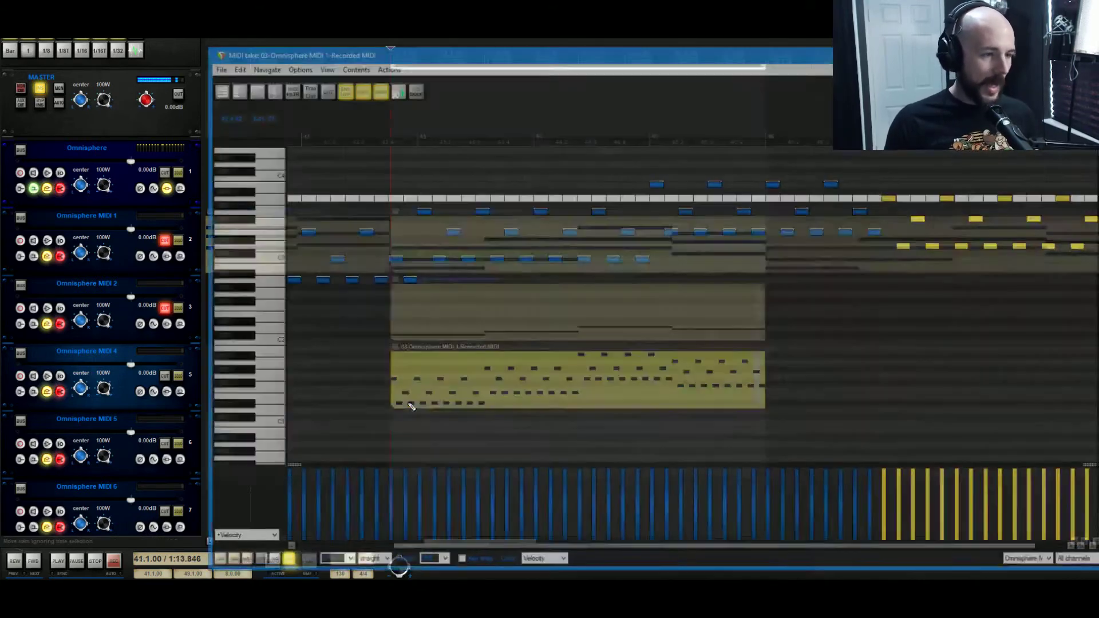
key(ctrl+a)
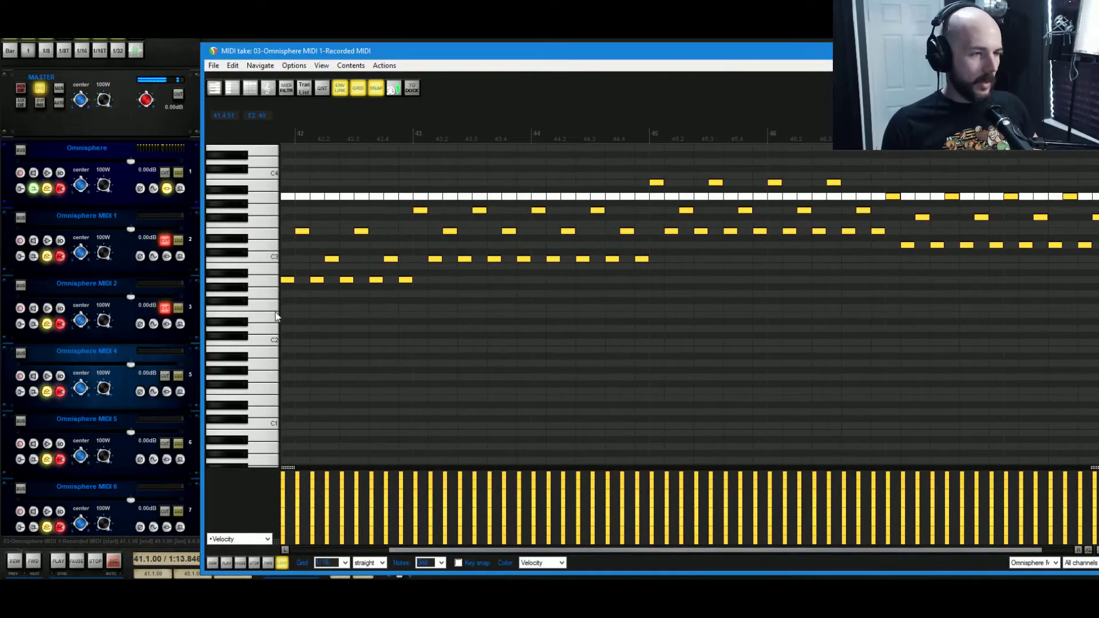
key(F2)
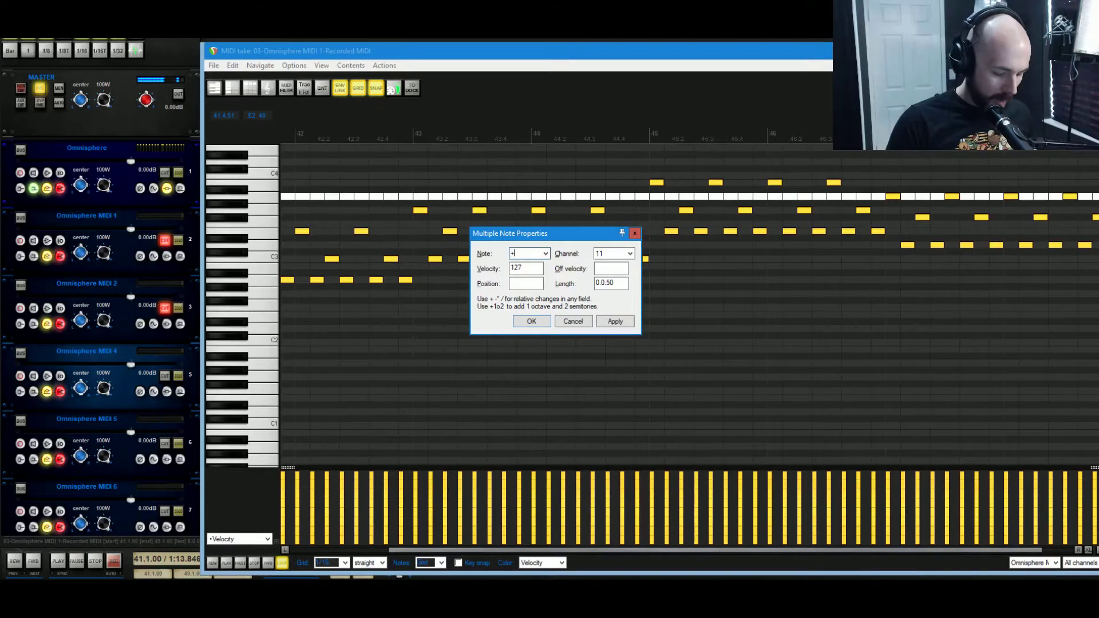
click(615, 322)
scroll(446, 385, up, 5)
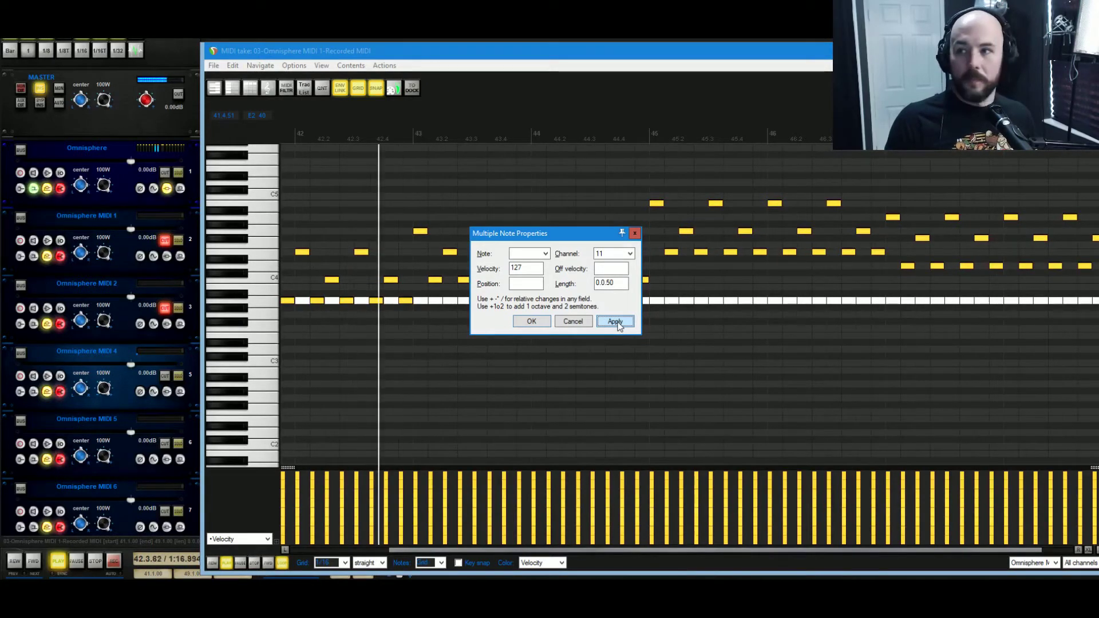
click(531, 321)
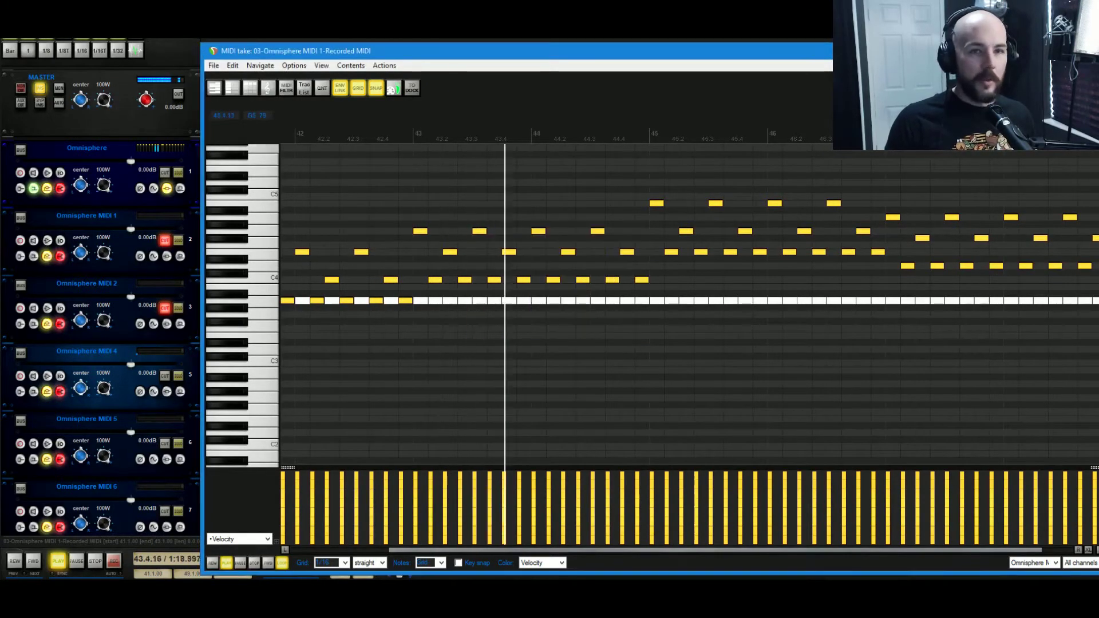
click(1087, 51)
key(space)
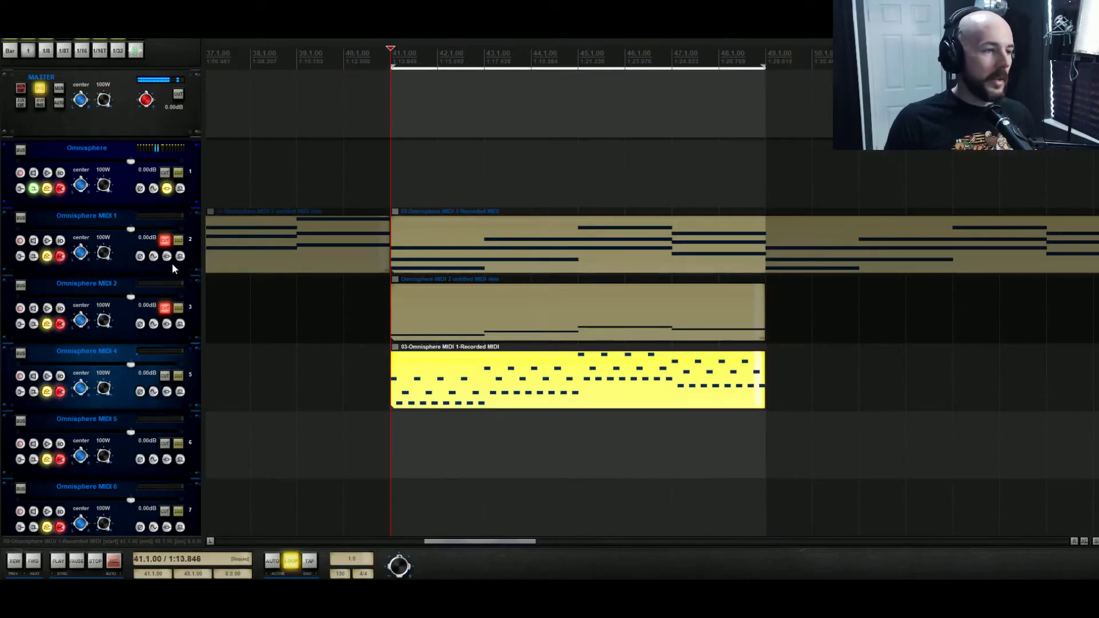
- Listen to the arpeggio together with the temporarily unmuted Omnisphere MIDI 2 track, and mute that track again
click(164, 310)
key(space)
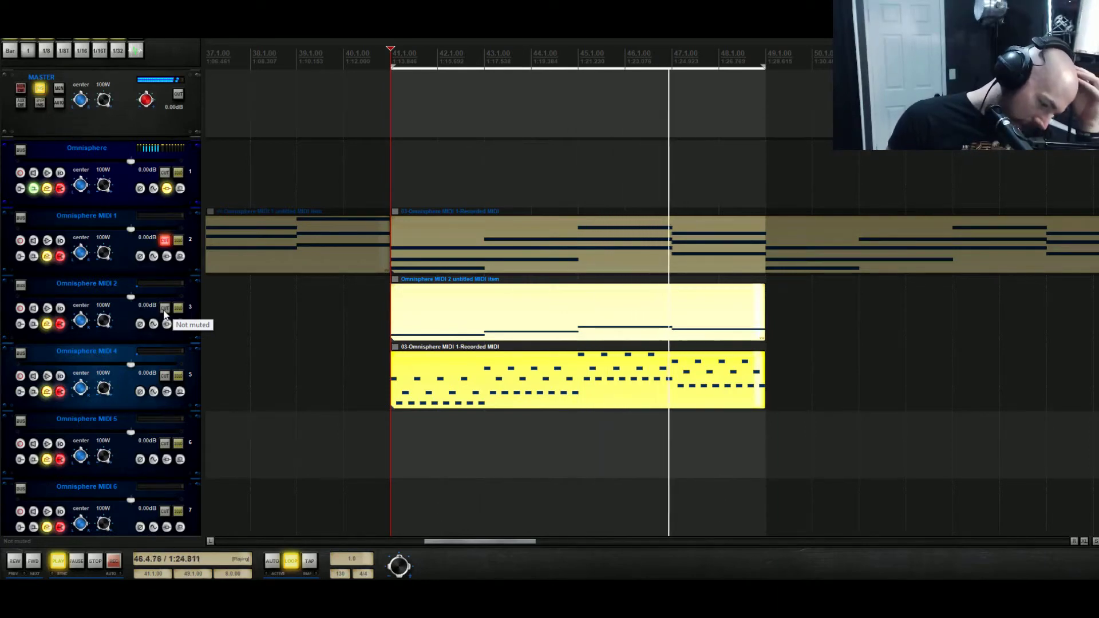
key(space)
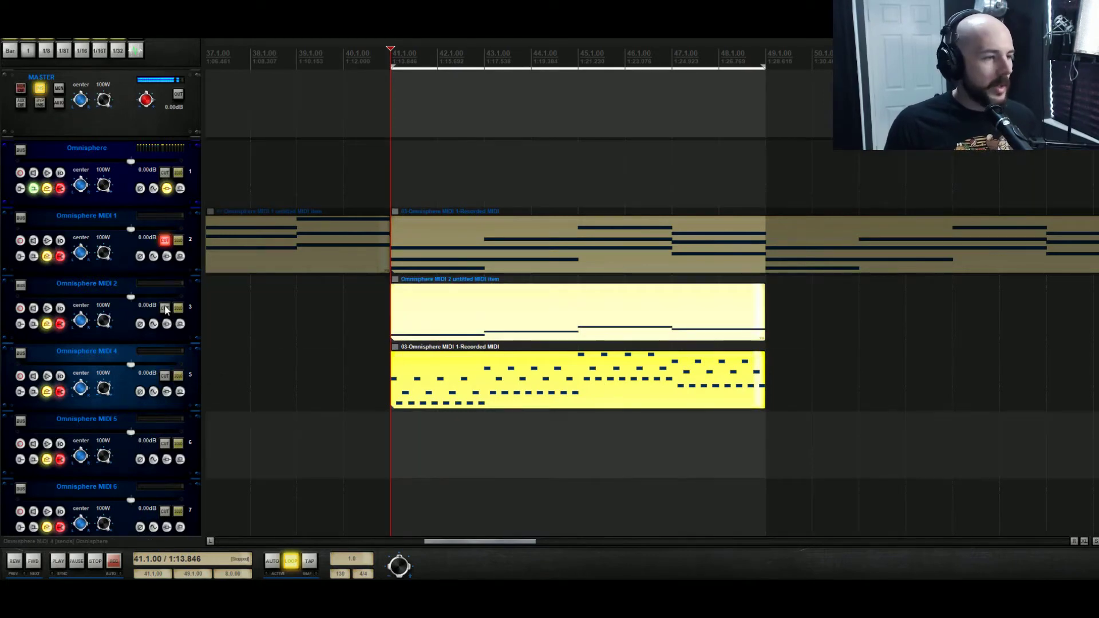
click(165, 308)
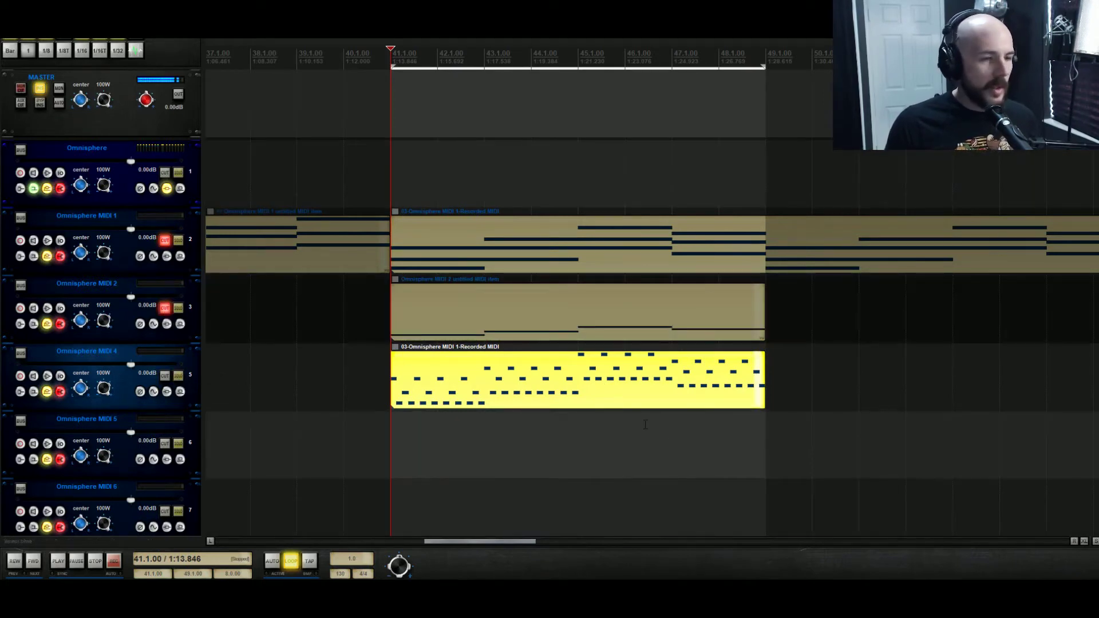
- Reopen the arpeggio's notes and rearrange the start of bar 47 into a descending A4, F#4, D4 run
double_click(553, 373)
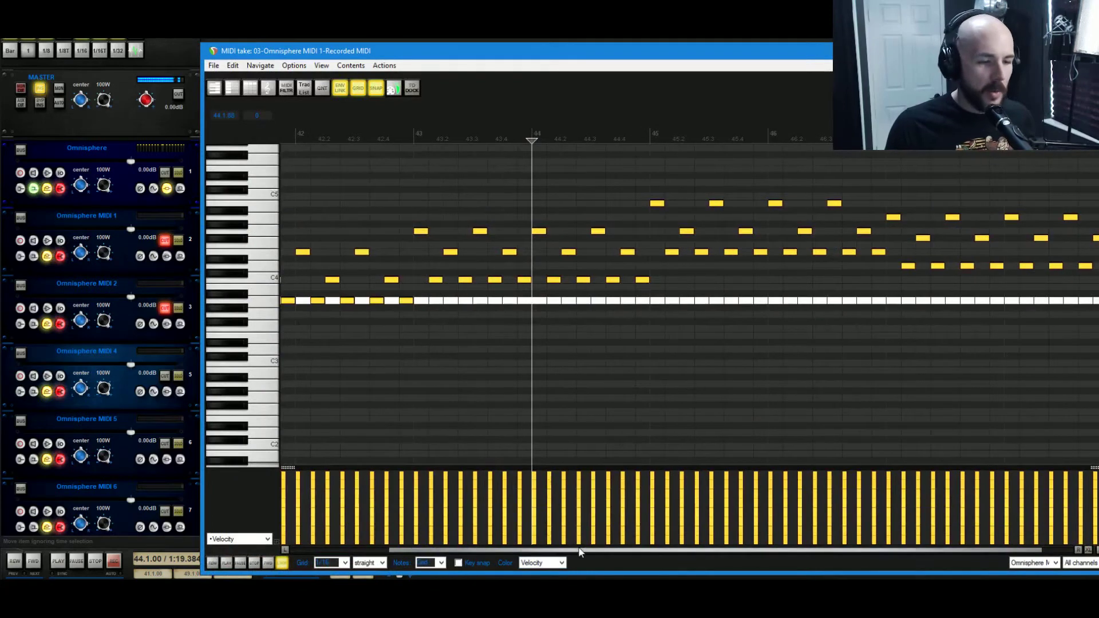
drag(580, 551, 612, 551)
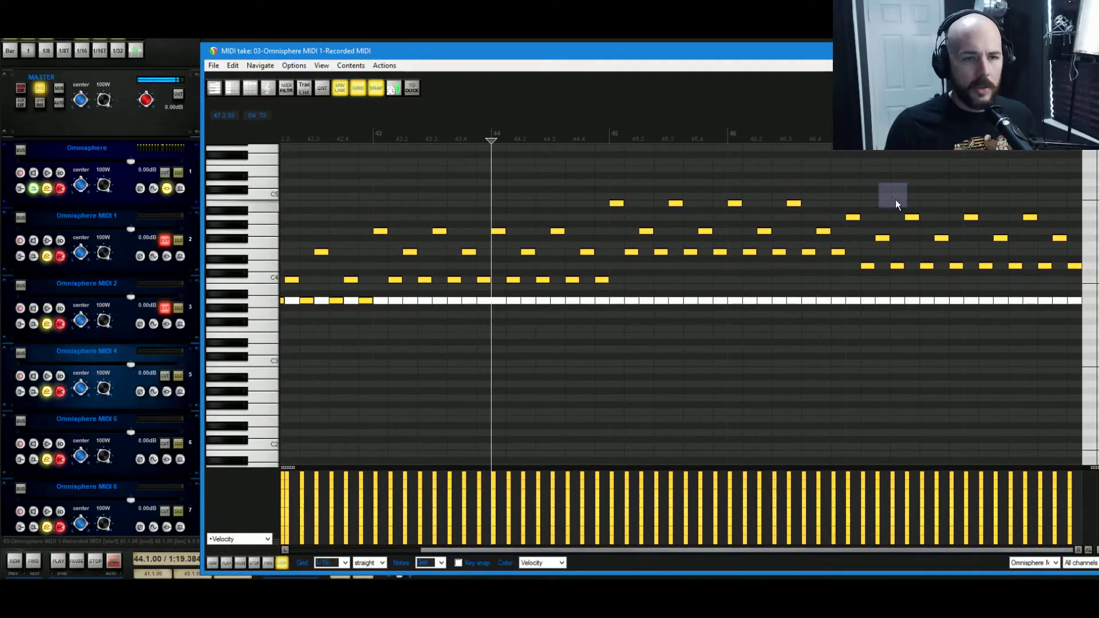
key(ctrl+a)
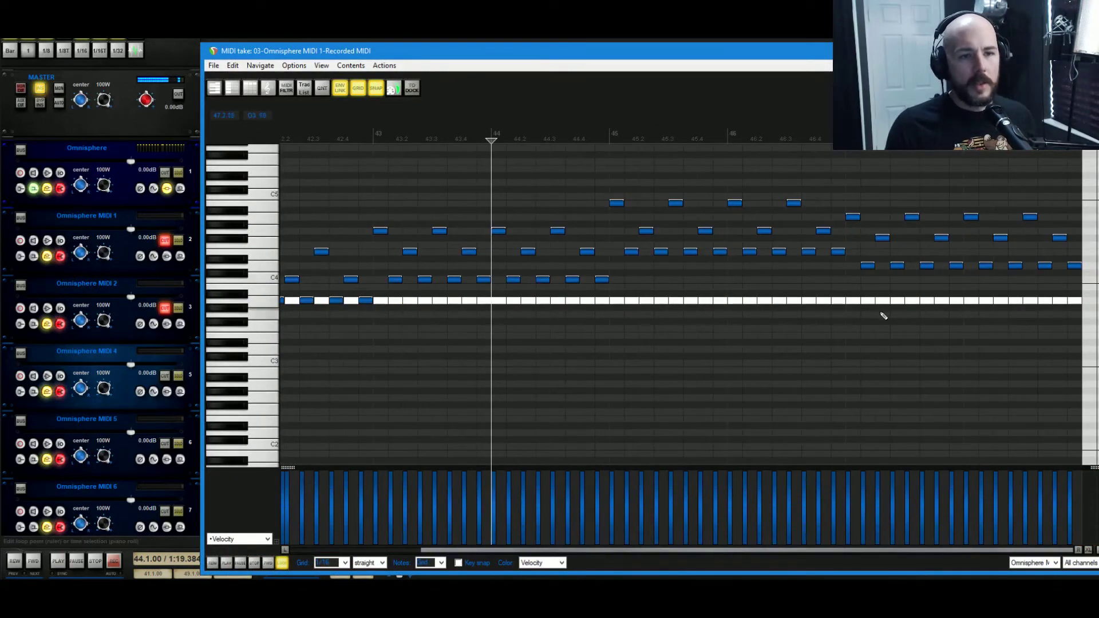
click(868, 237)
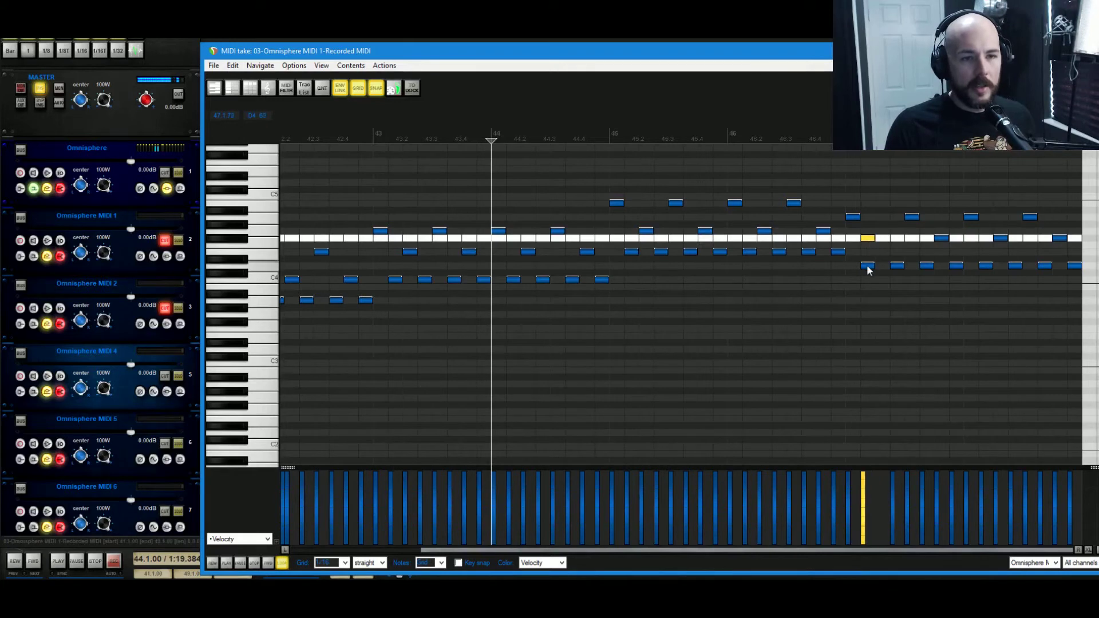
drag(868, 267, 884, 265)
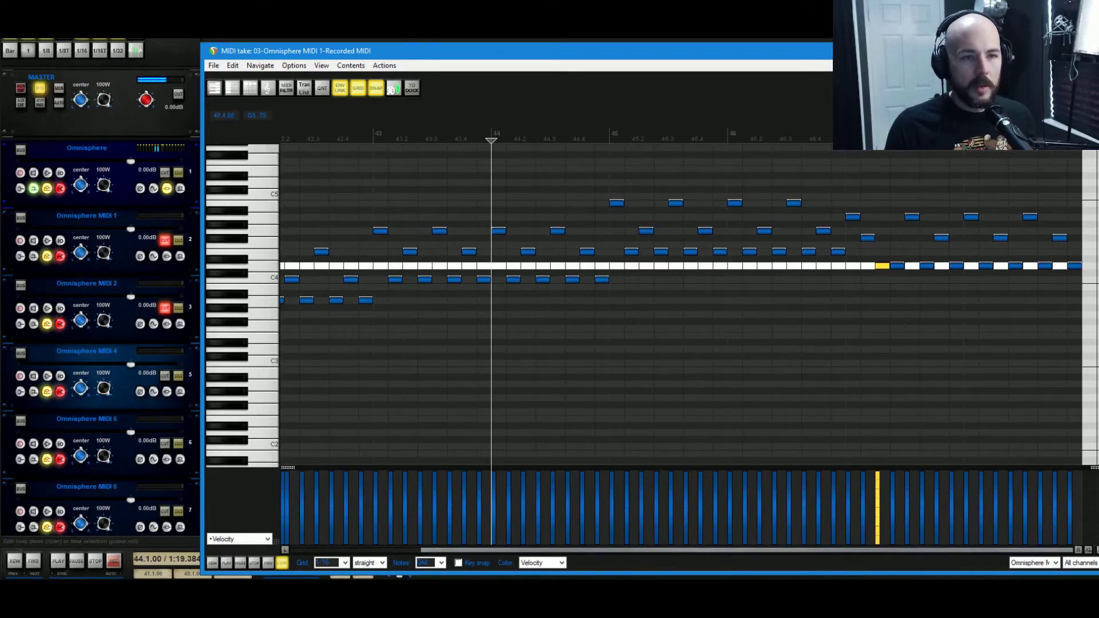
click(844, 137)
key(space)
key(space)
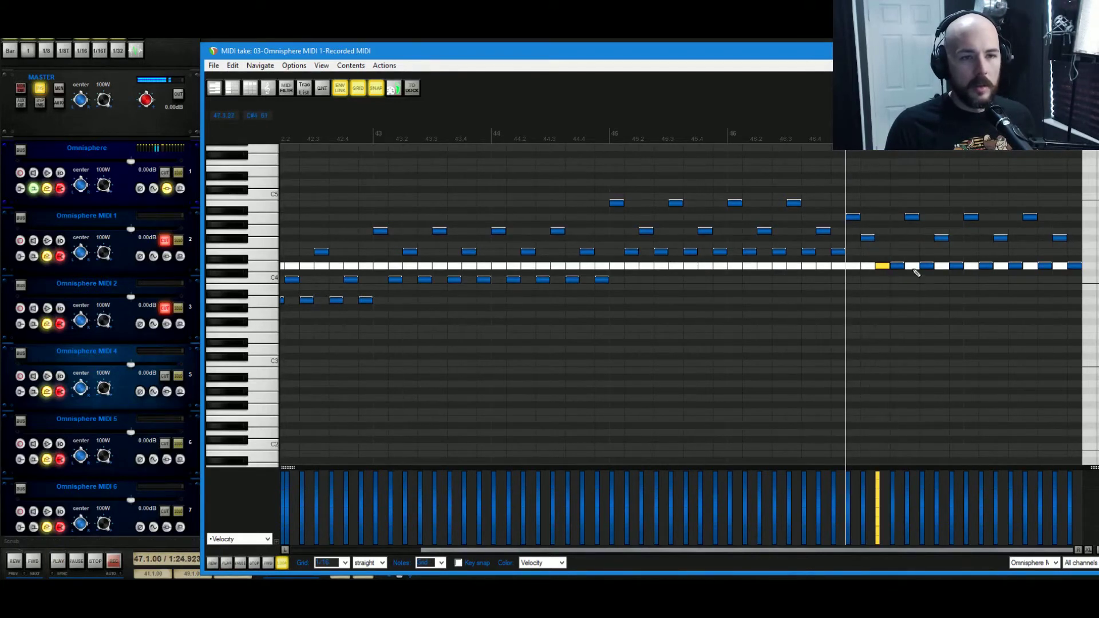
- Set the fourth and fifth notes of bar 47 to A4 and F#4, play the bar back and close the note editor
drag(900, 270, 920, 245)
key(space)
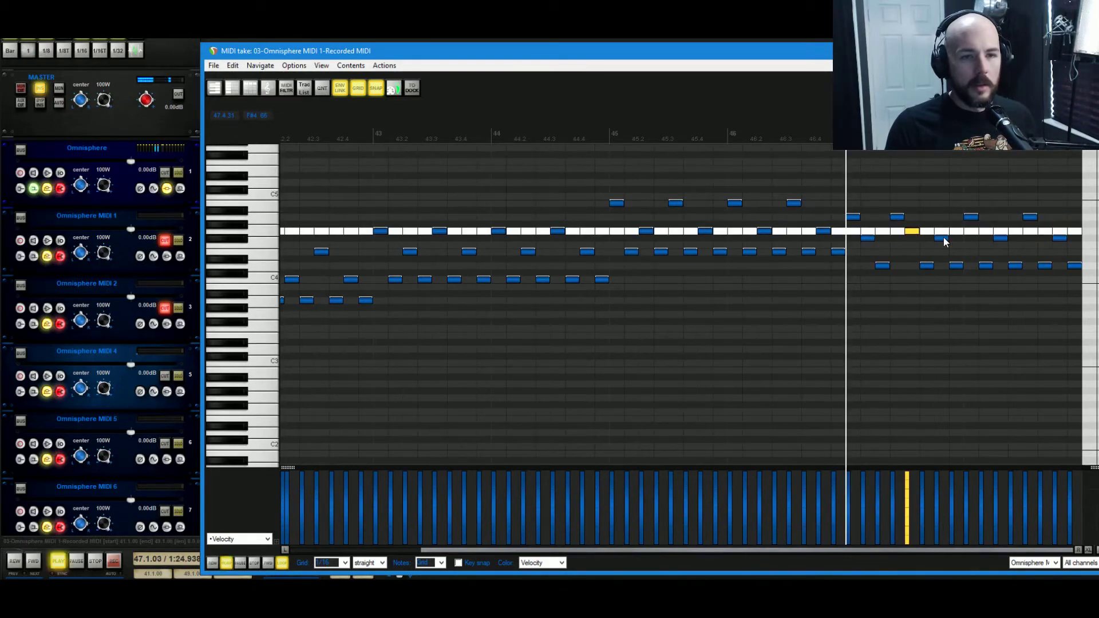
key(space)
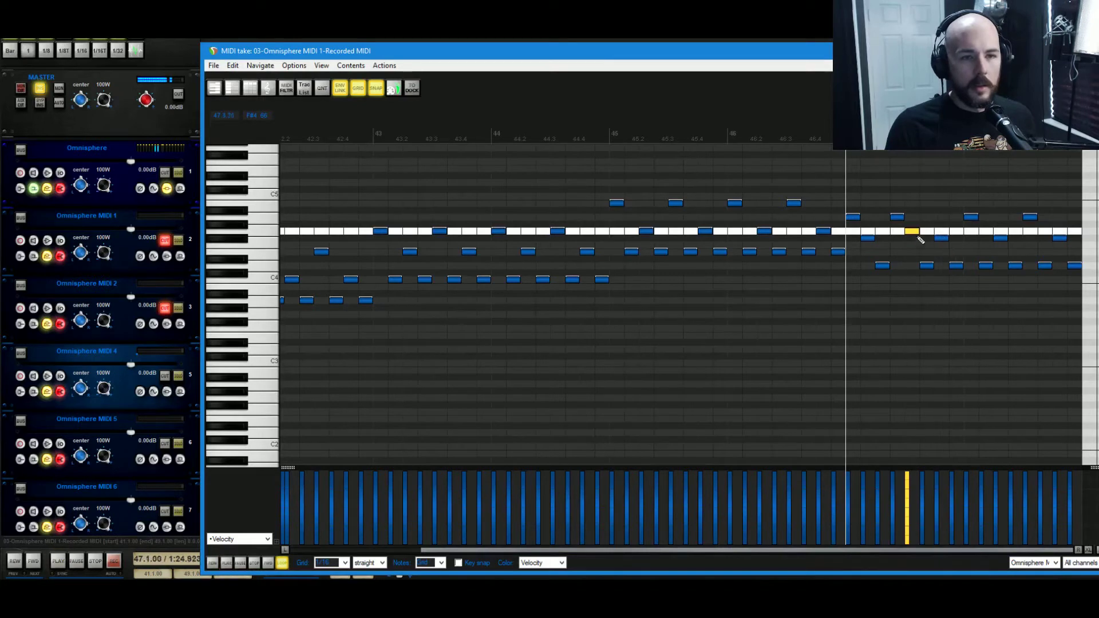
drag(911, 232, 910, 240)
key(space)
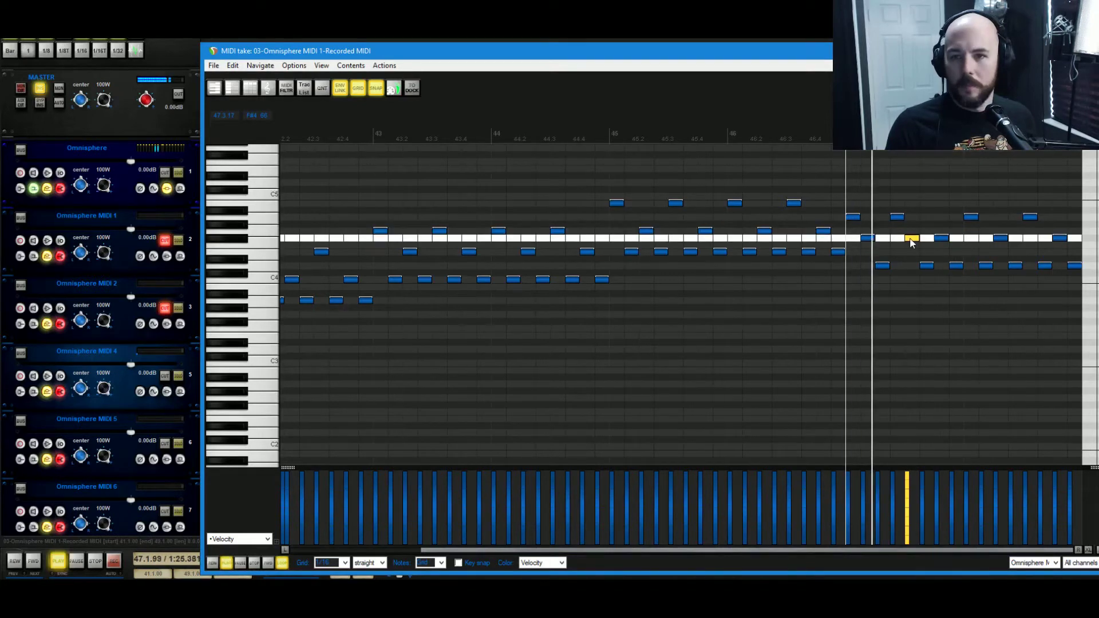
key(space)
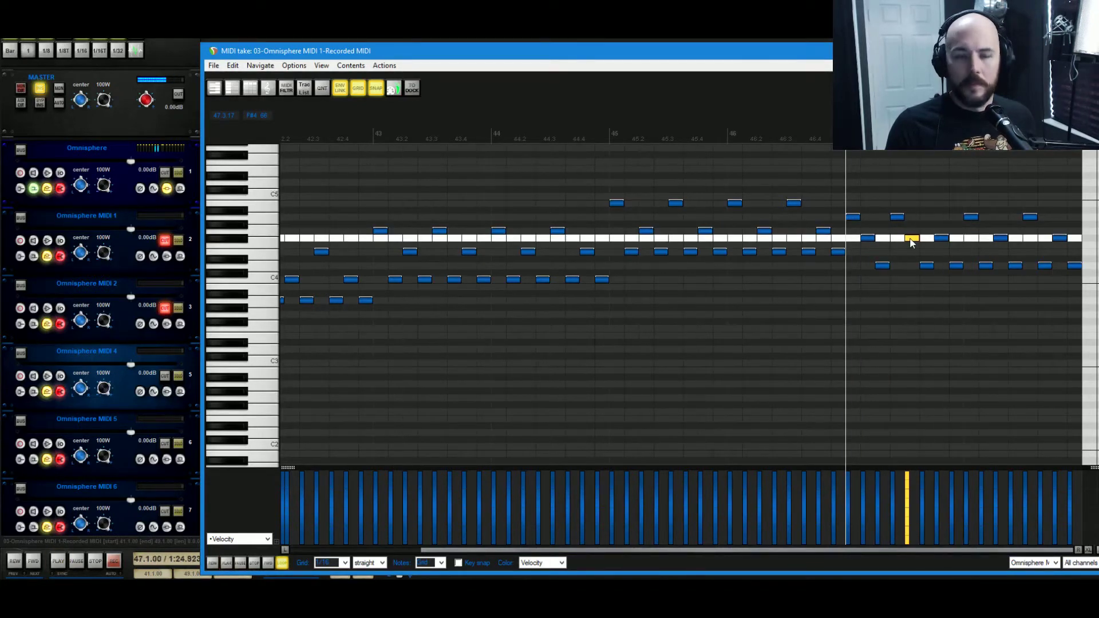
key(Escape)
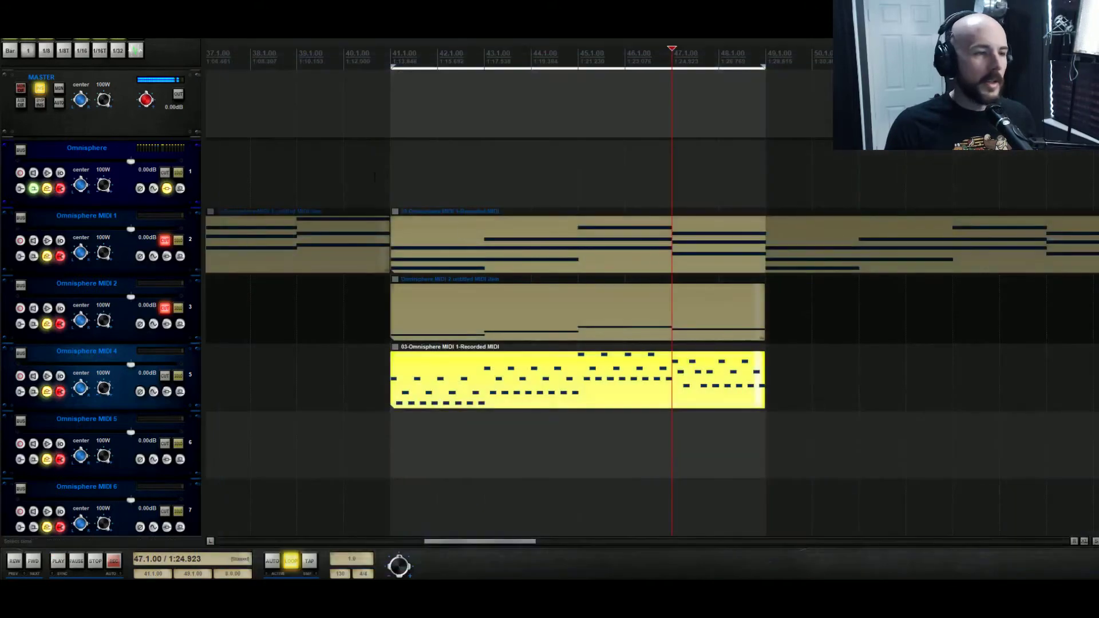
- Unmute the Omnisphere MIDI 2 track and play it with the arpeggio from bar 41
click(393, 174)
click(163, 309)
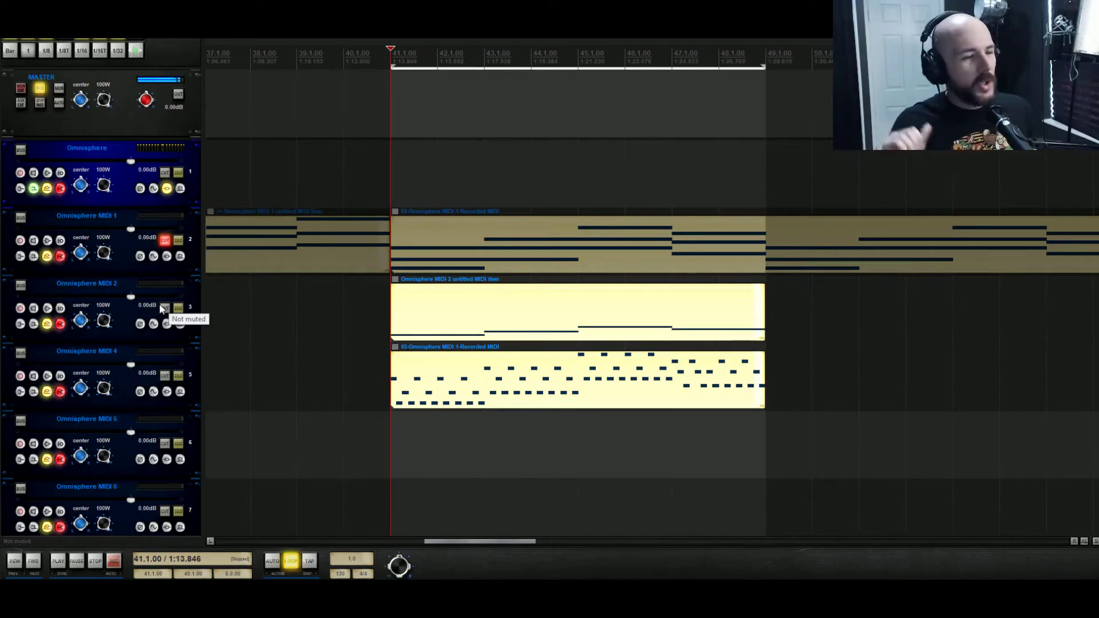
key(space)
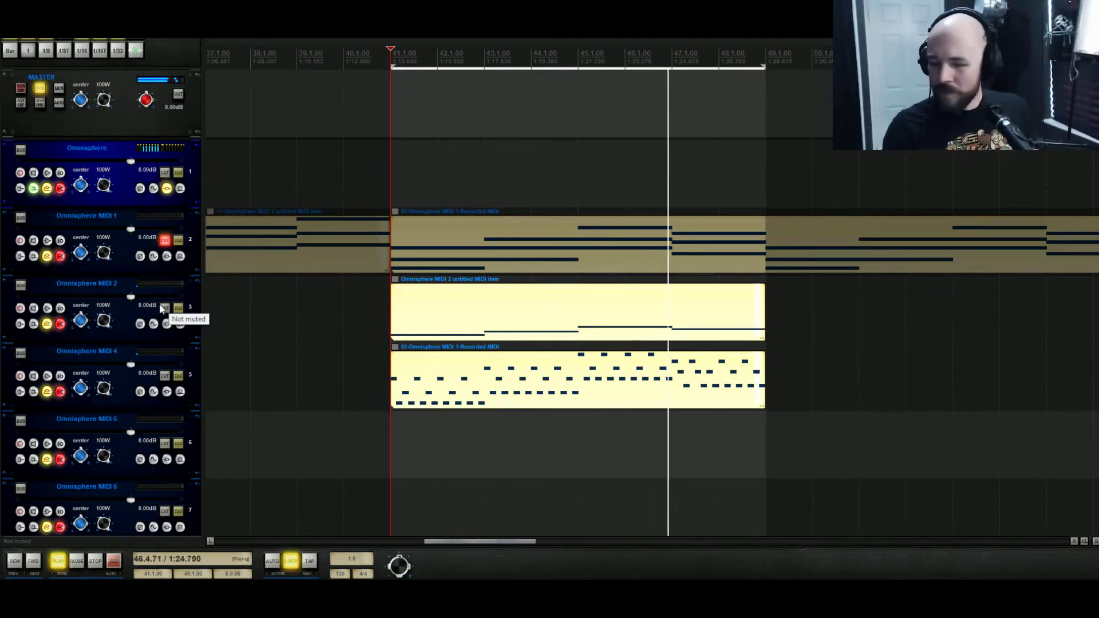
key(space)
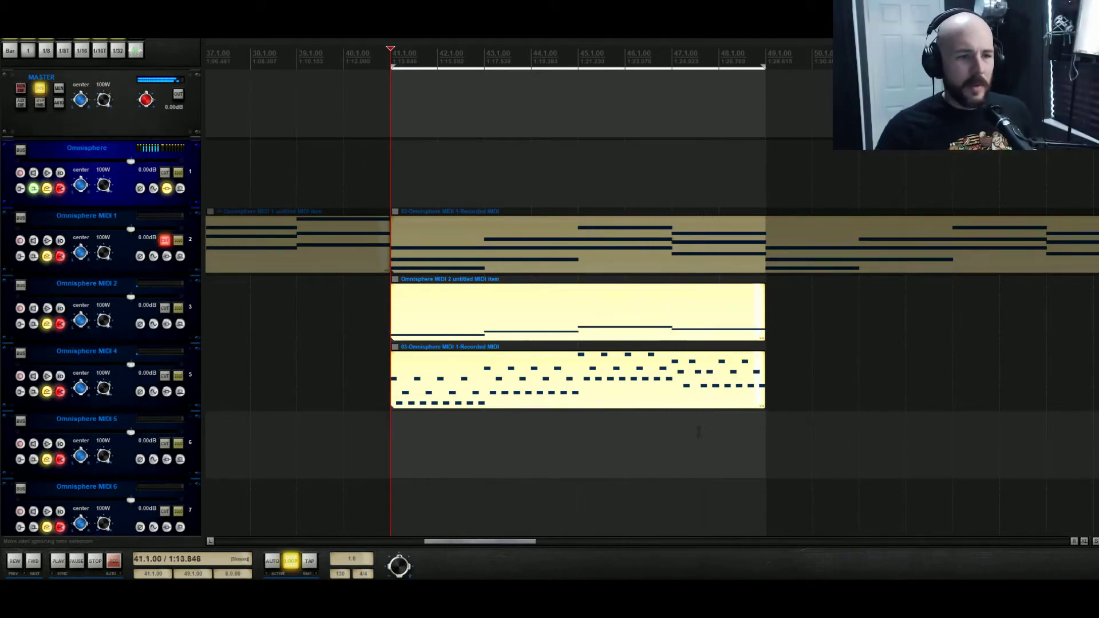
- Reopen the arpeggio's notes, change the start of bar 47 to a descending A4, G4, F#4, D4 run, and play it back
double_click(681, 372)
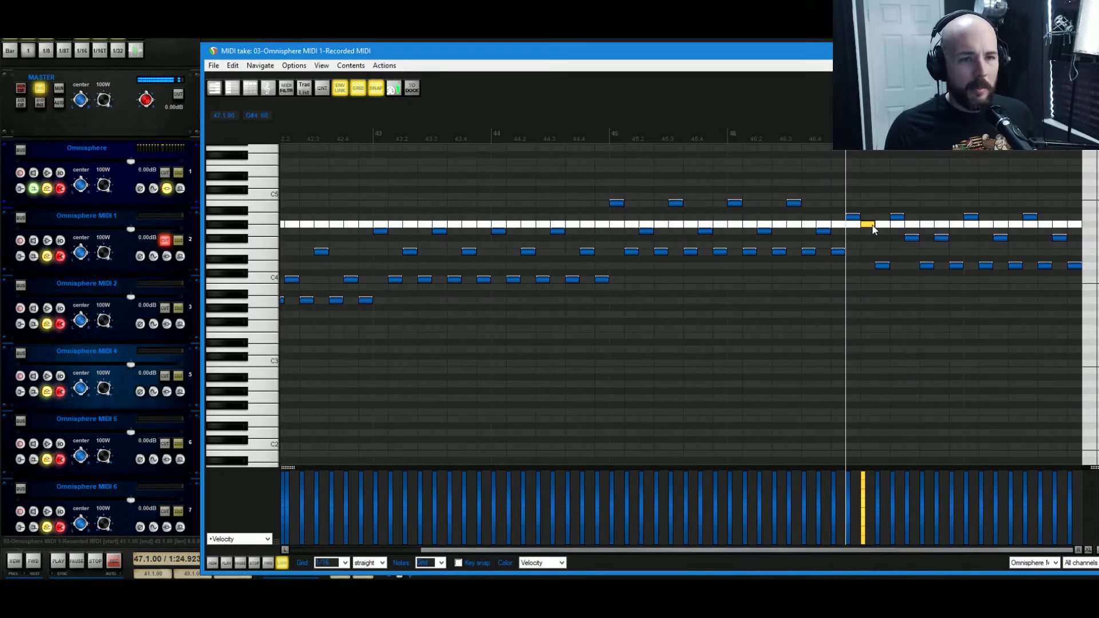
drag(867, 229, 868, 237)
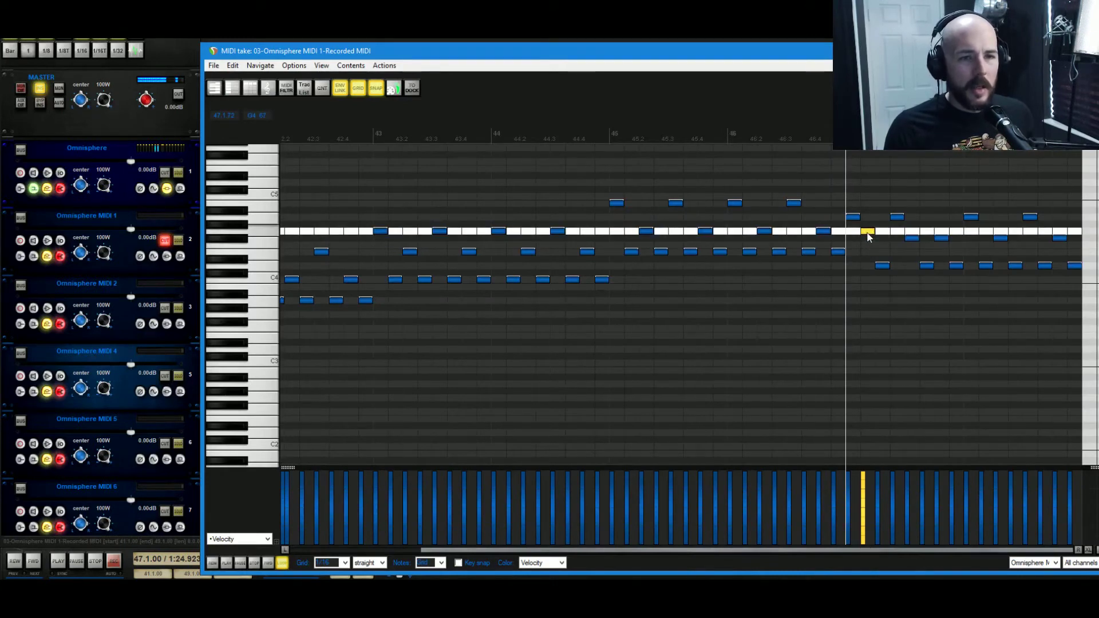
key(space)
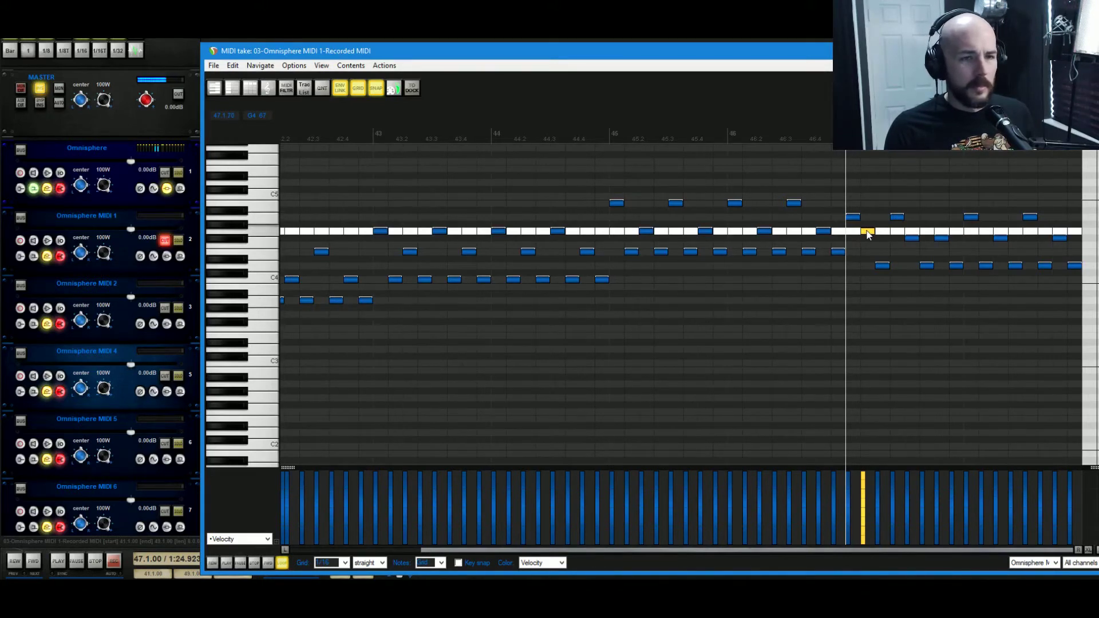
click(885, 260)
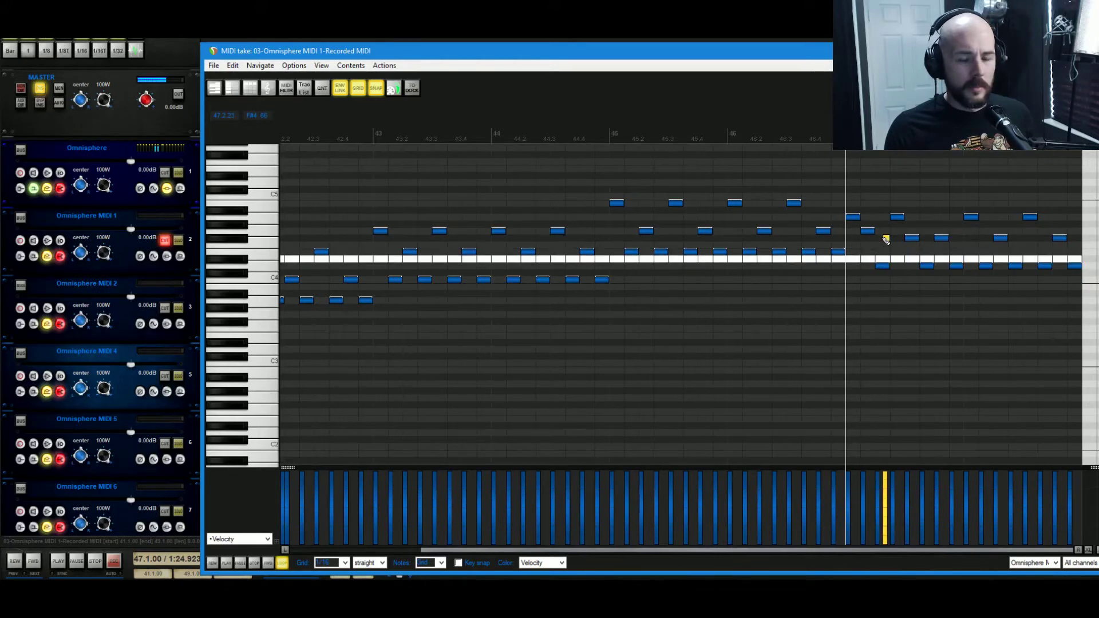
drag(883, 237, 899, 265)
click(894, 212)
key(space)
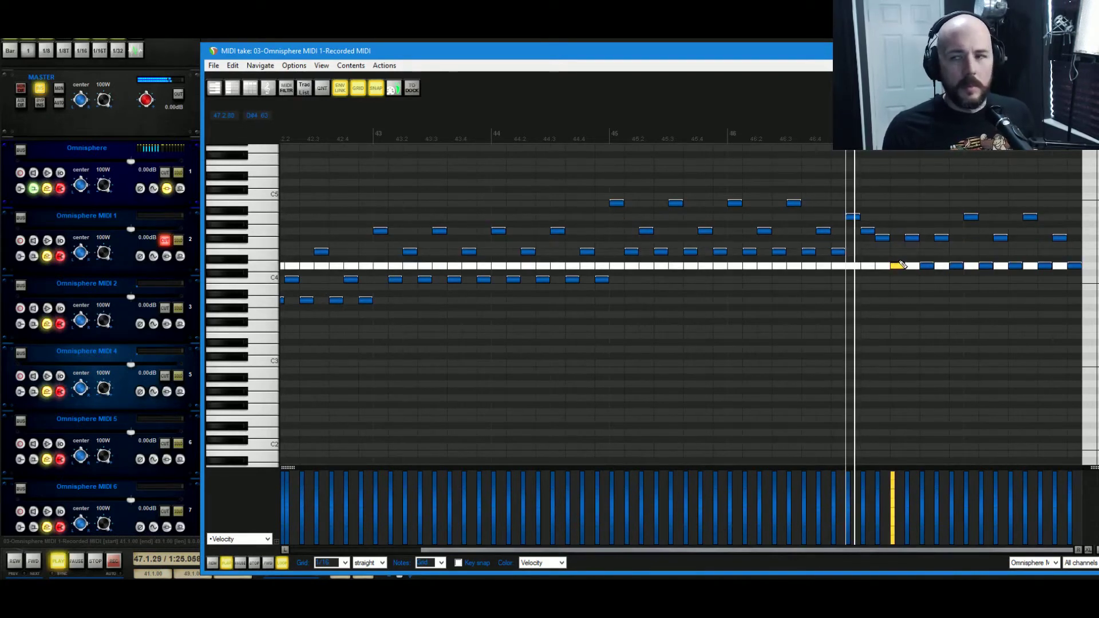
key(space)
key(space)
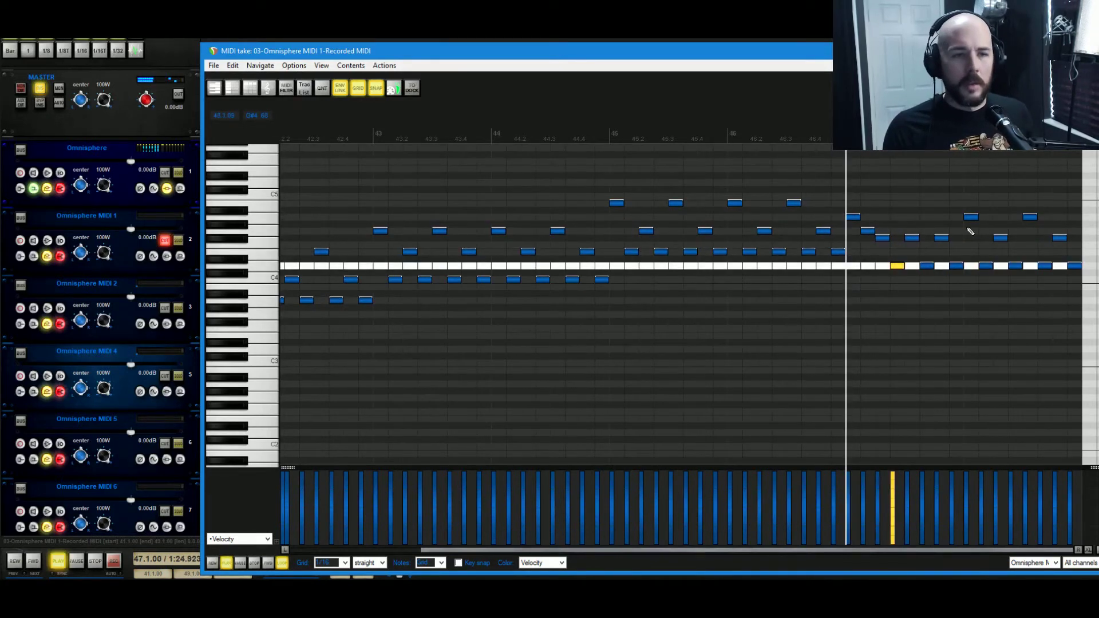
key(space)
- Clear the remaining notes of bars 47 and 48, rebuild bar 47 as A4, G4, D4, G4, F#4, D4, F#4, E4, and play it
drag(903, 189, 1078, 288)
key(Delete)
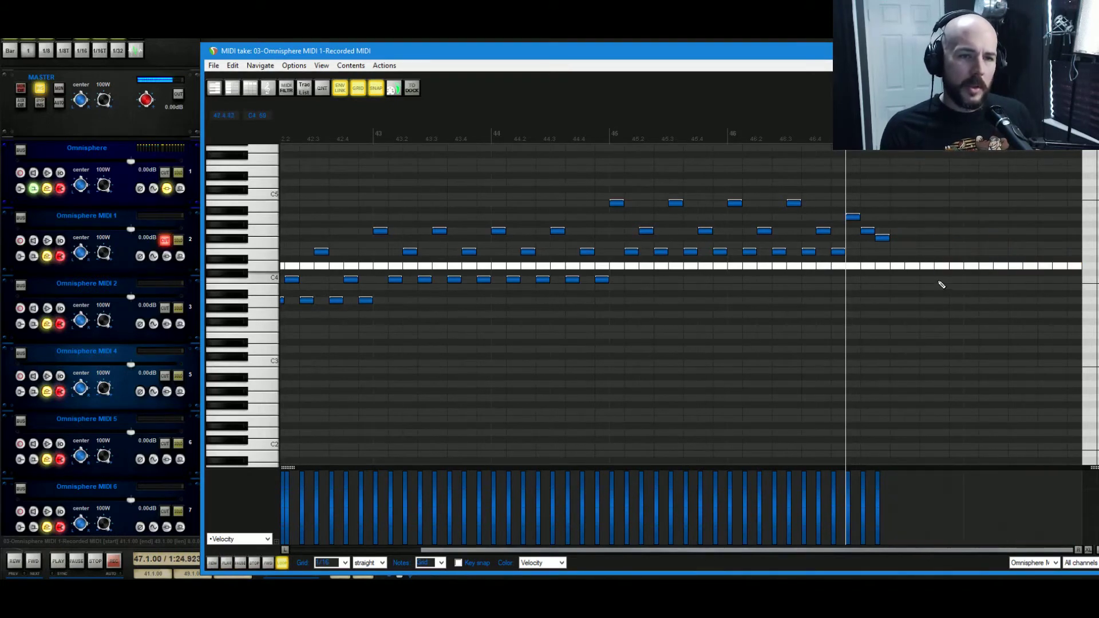
drag(918, 292, 850, 214)
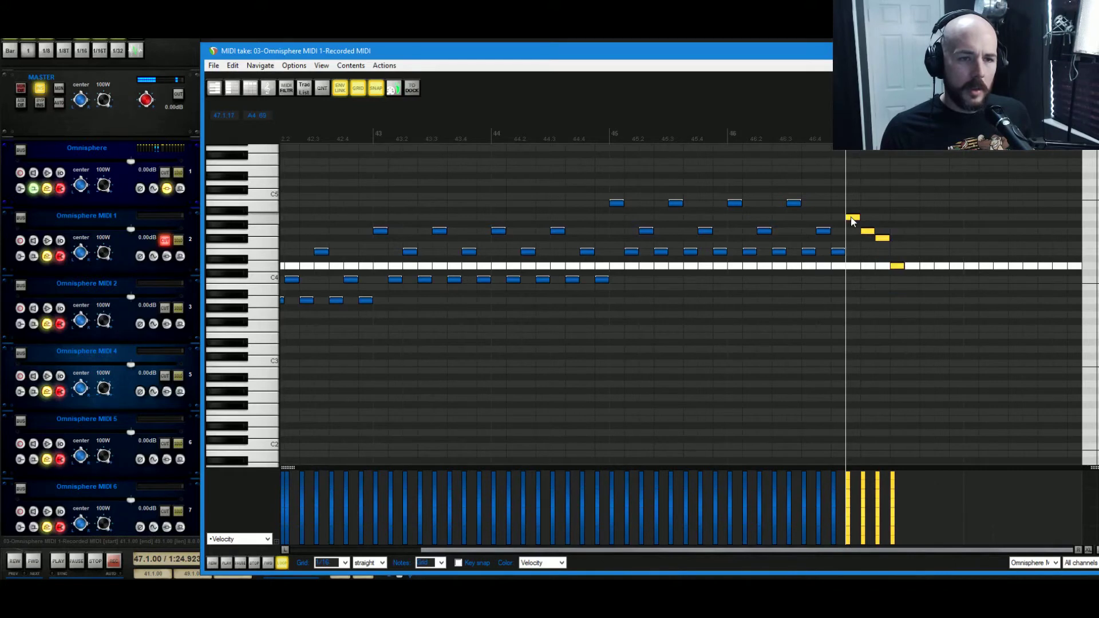
click(882, 238)
drag(883, 238, 916, 244)
click(928, 267)
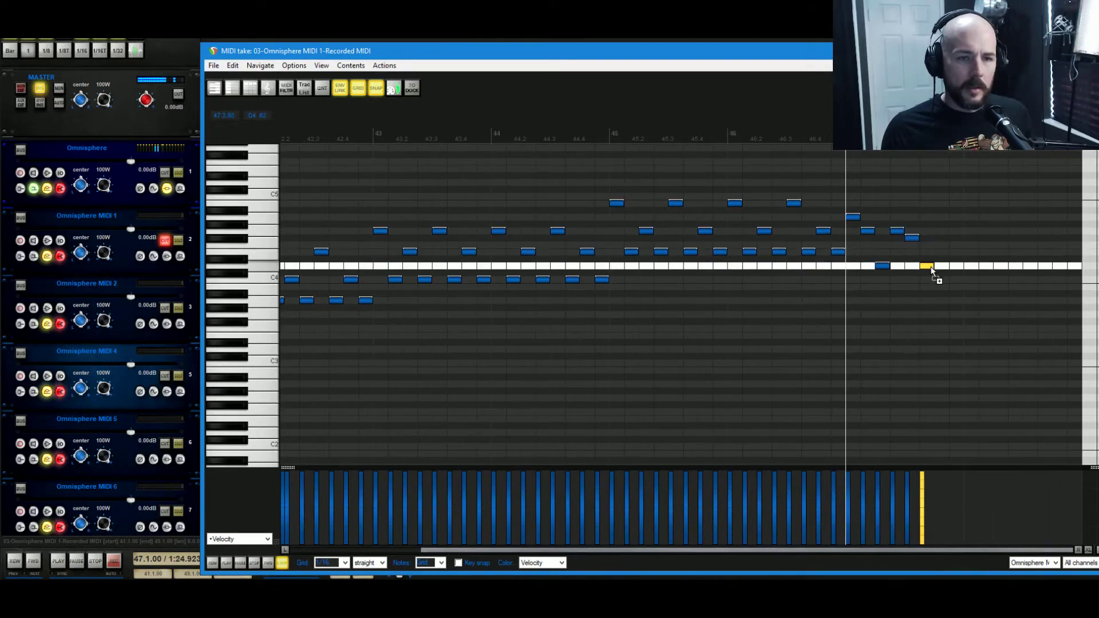
click(941, 238)
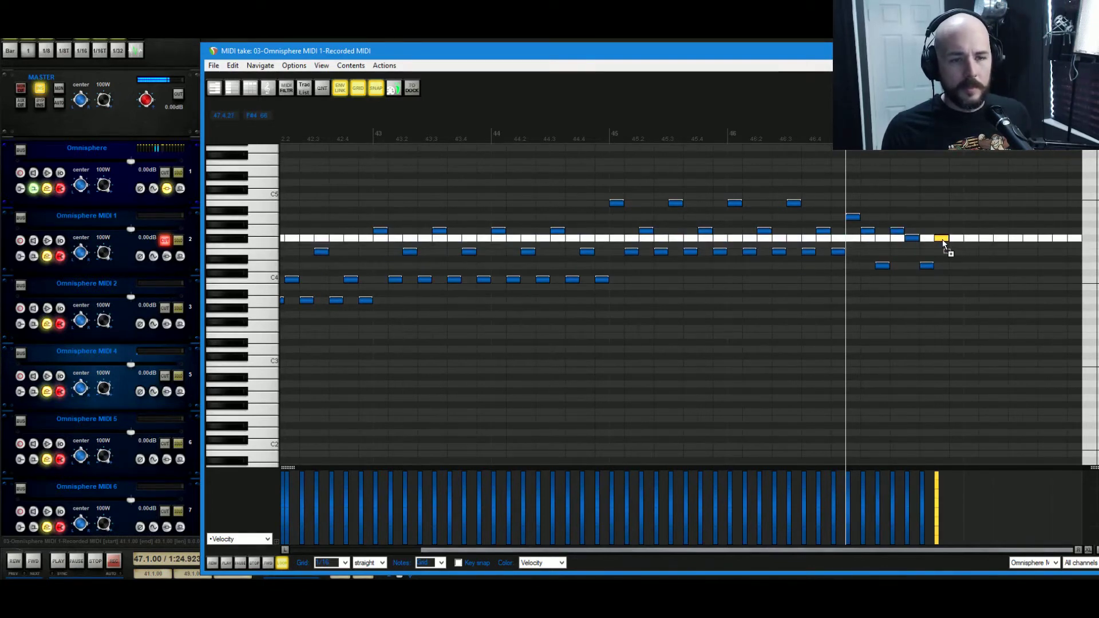
click(959, 253)
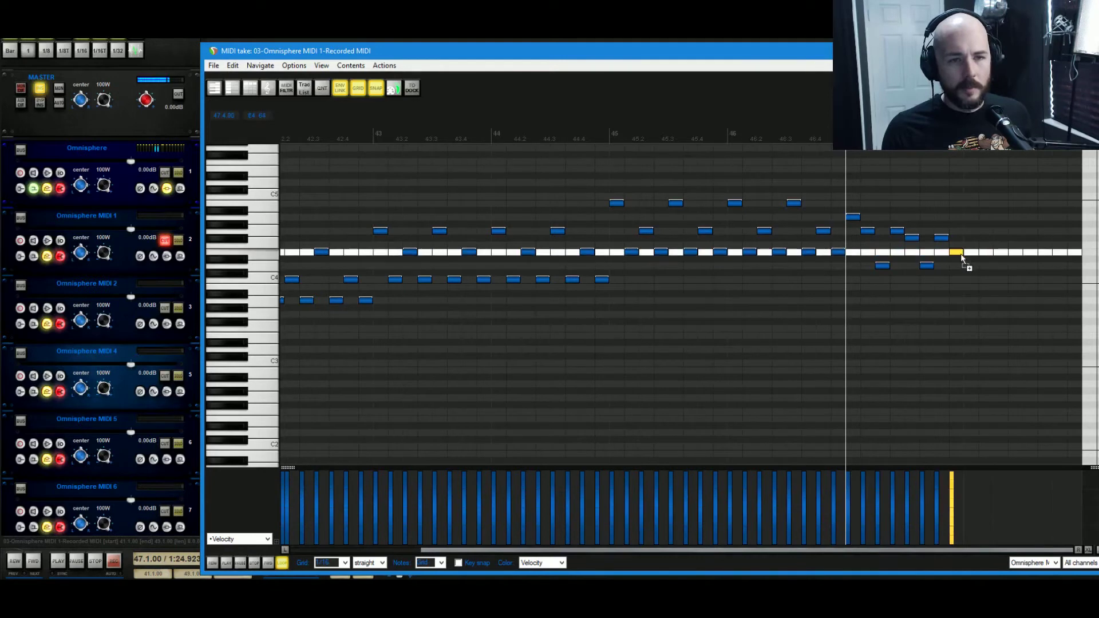
key(space)
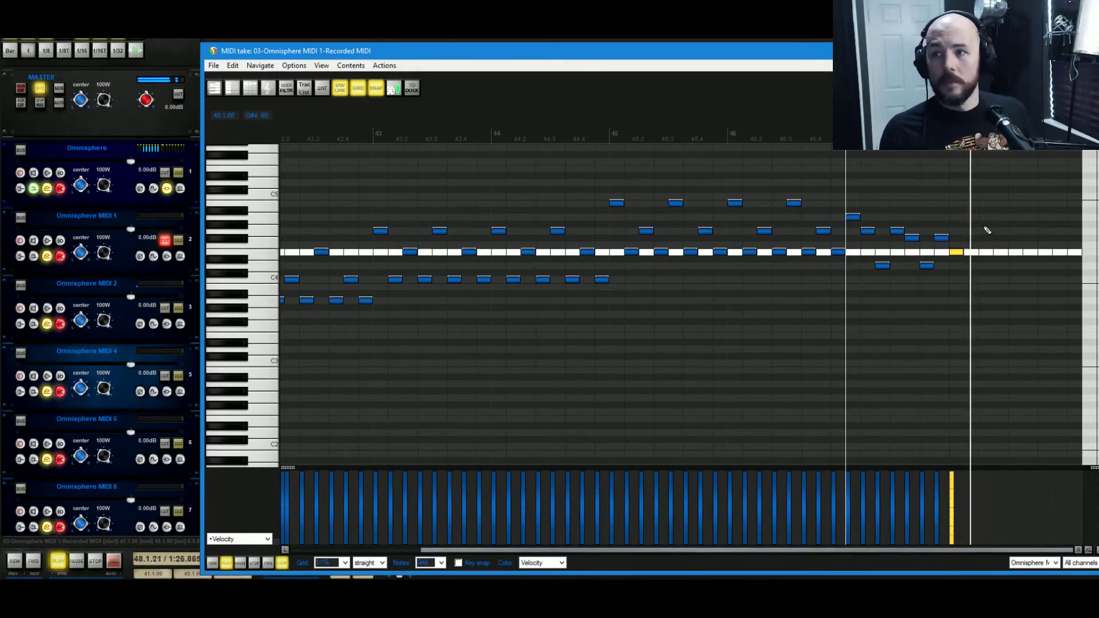
key(space)
- Copy the eight-note pattern of bar 47 into bar 48 and play the whole arpeggio from bar 41
drag(1003, 171, 850, 323)
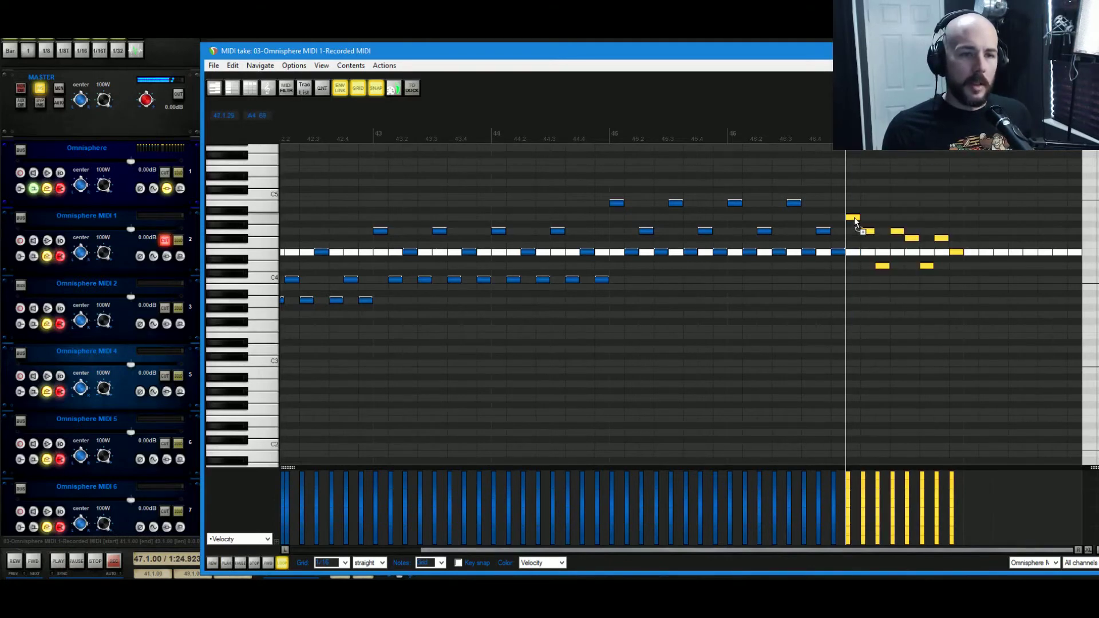
drag(854, 222, 973, 222)
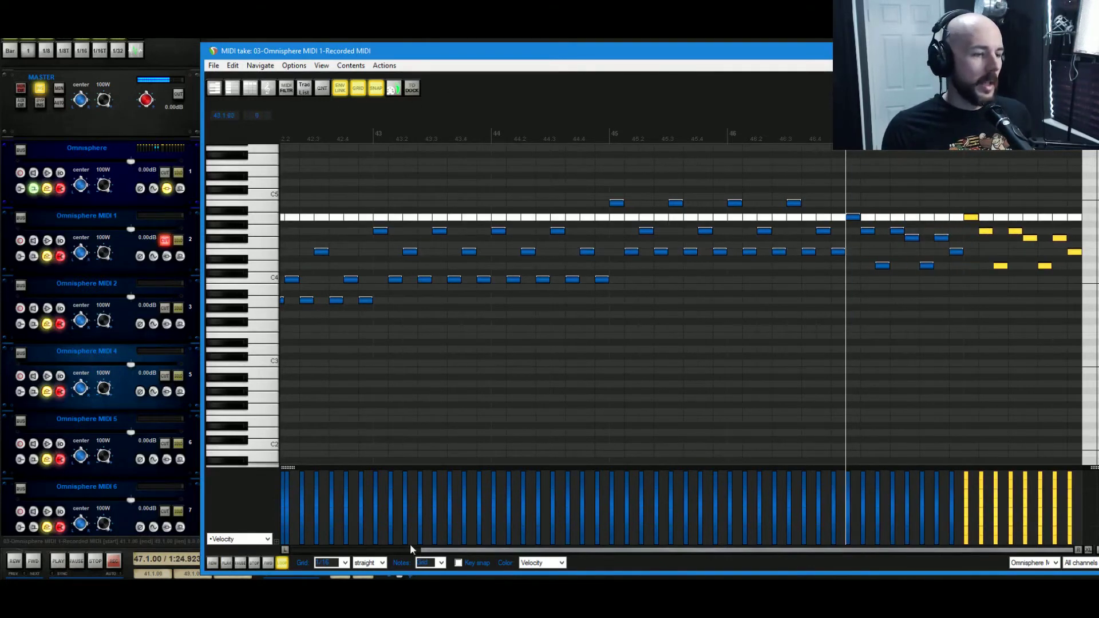
drag(460, 550, 307, 551)
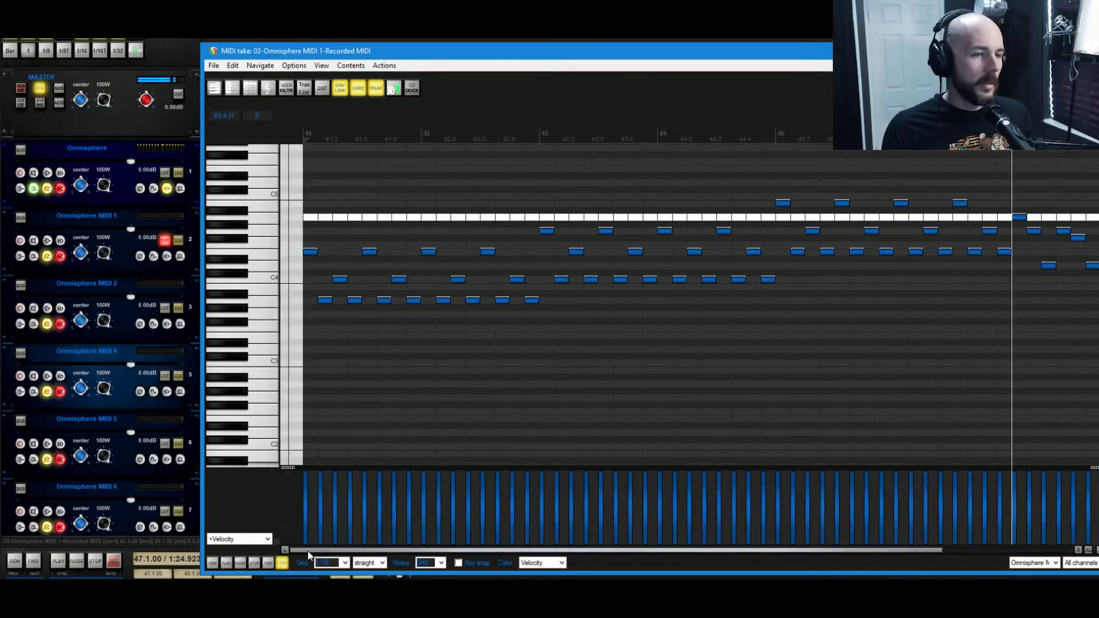
click(302, 133)
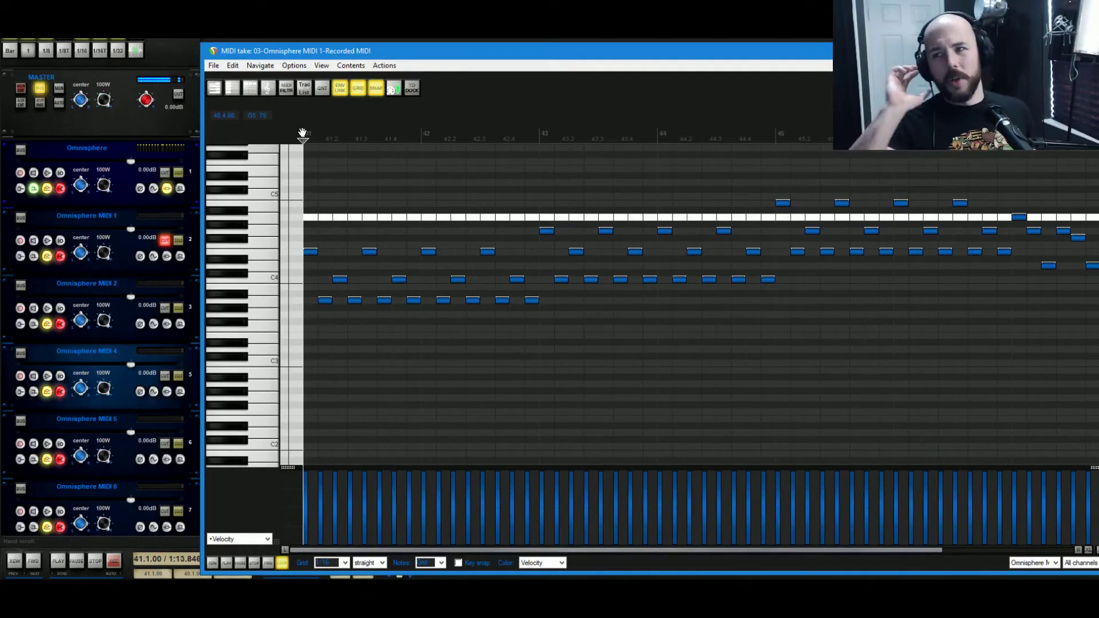
key(space)
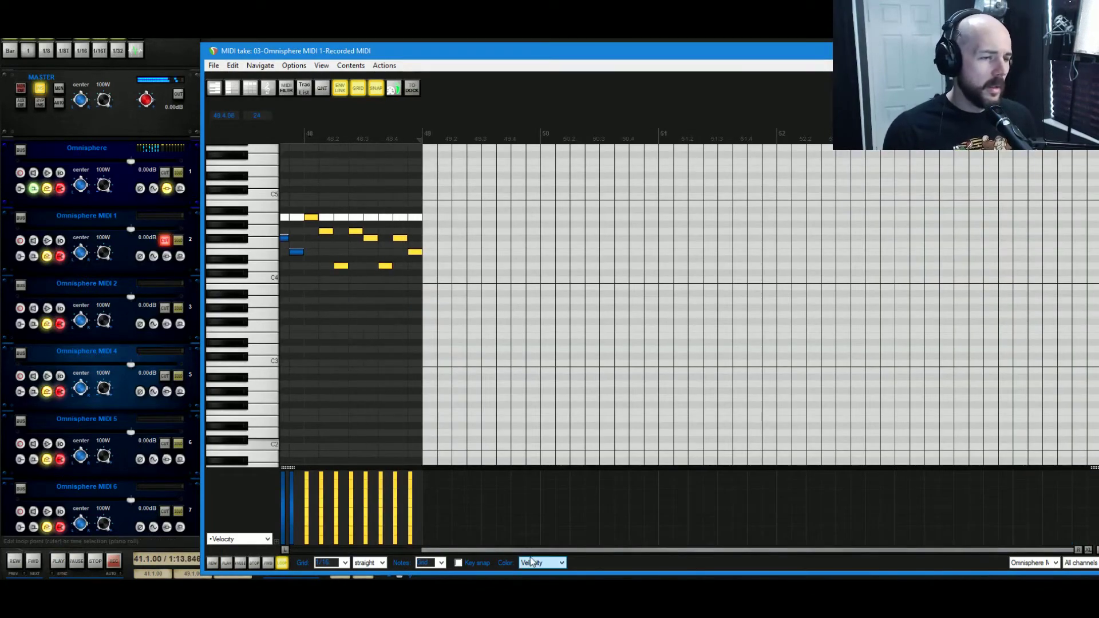
- Check the last B4 note of bar 46 and listen to the varied ending from bar 47
drag(497, 551, 607, 572)
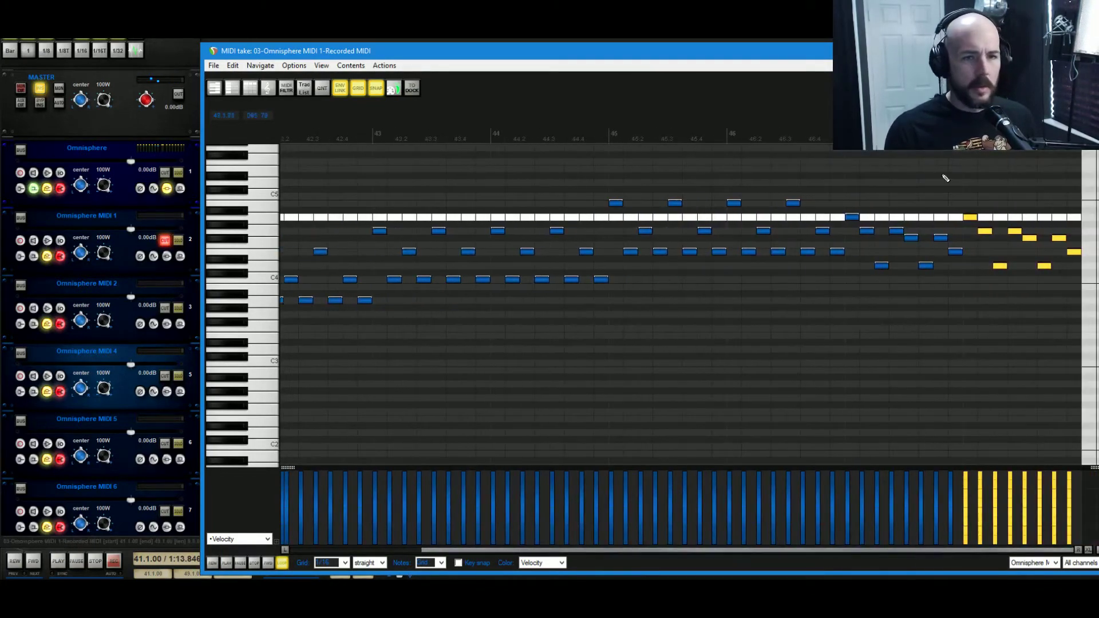
click(793, 204)
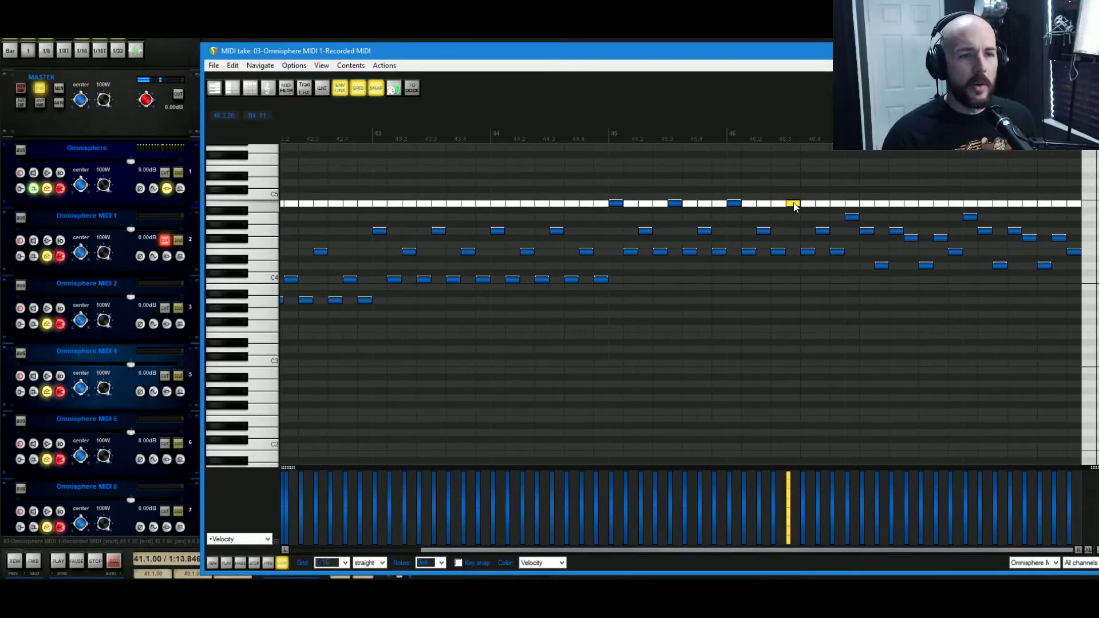
key(space)
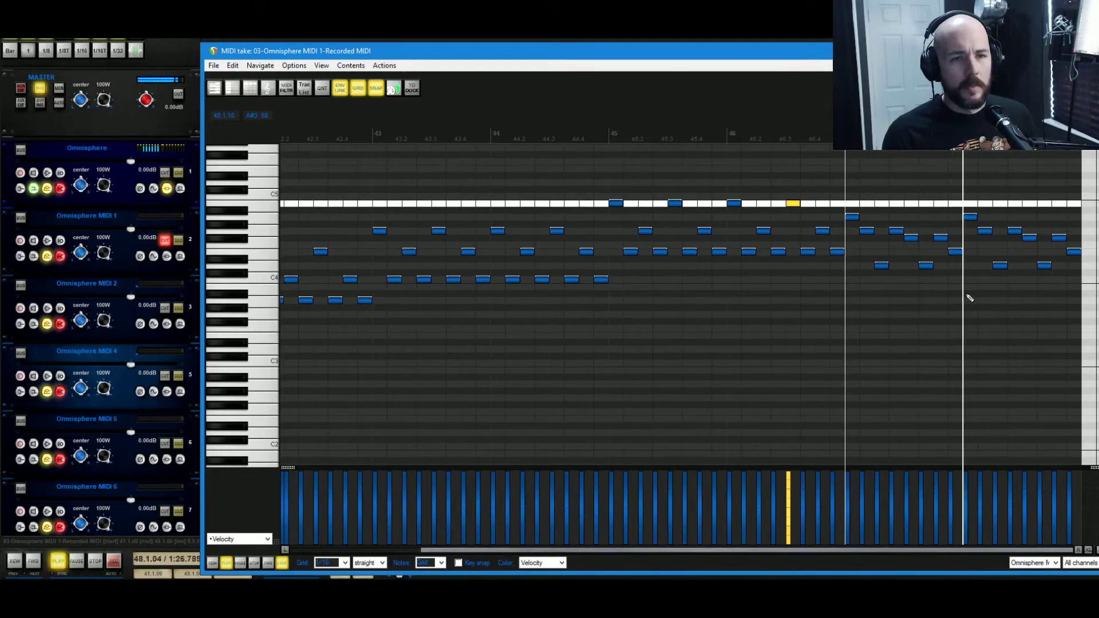
key(space)
- Try replacing everything after the fourth note of bar 47 with a copy of its A4, G4, D4, G4 figure
drag(1087, 198, 913, 304)
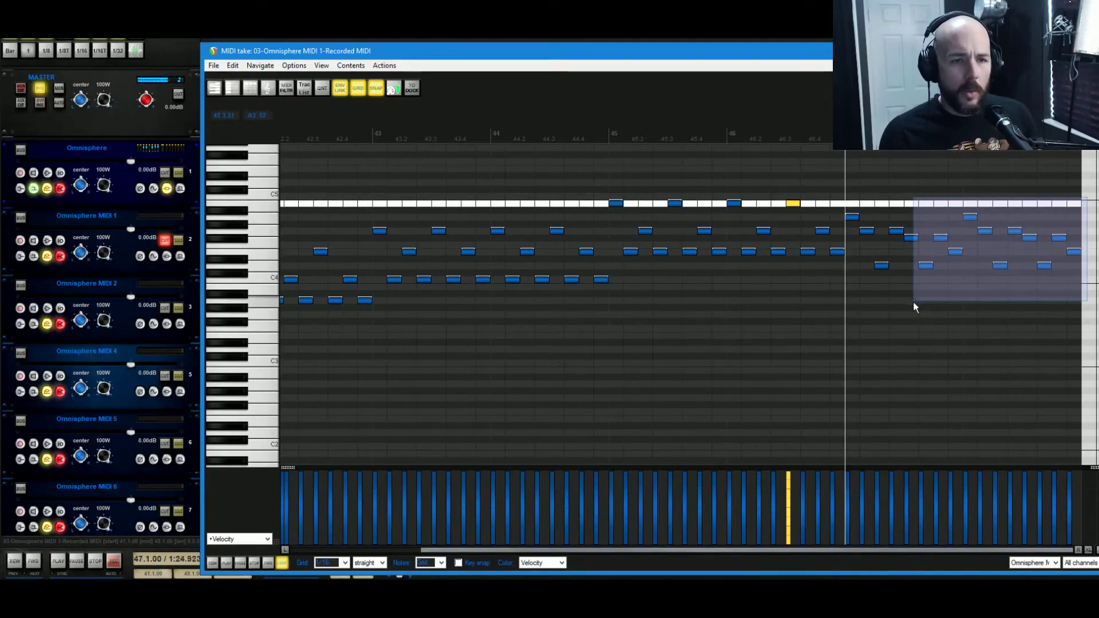
key(Delete)
drag(940, 184, 843, 295)
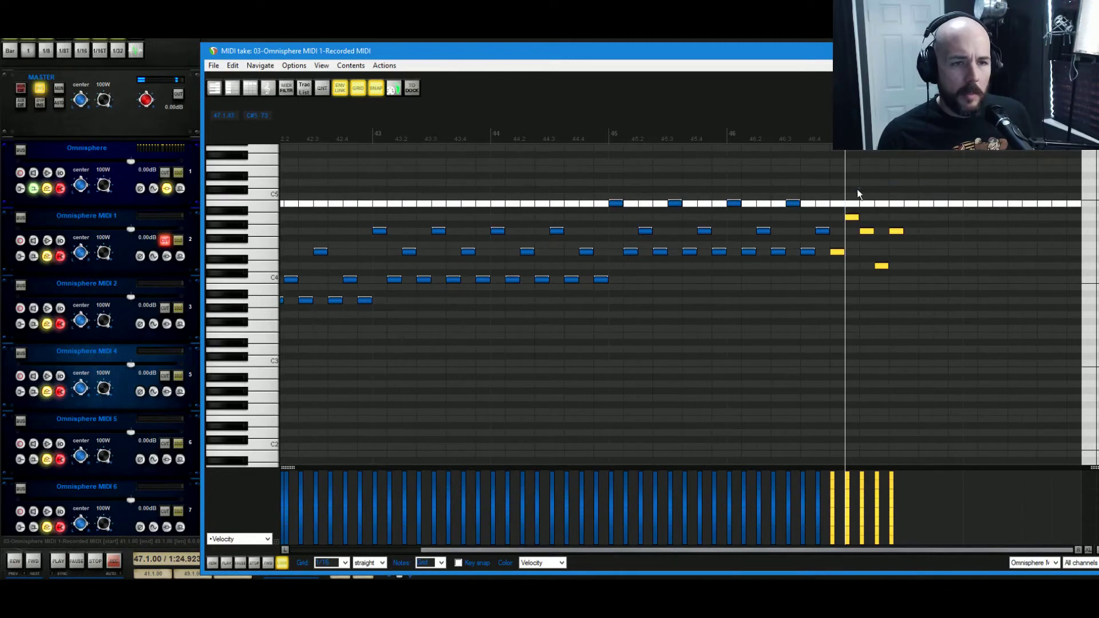
drag(860, 189, 920, 318)
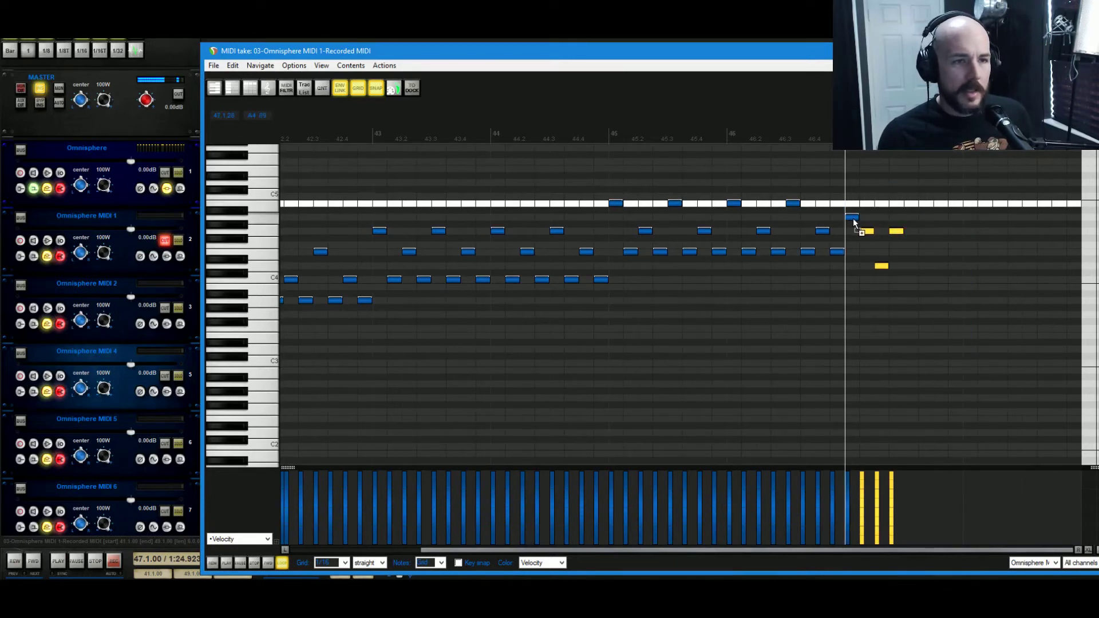
drag(849, 200, 998, 332)
drag(850, 223, 911, 222)
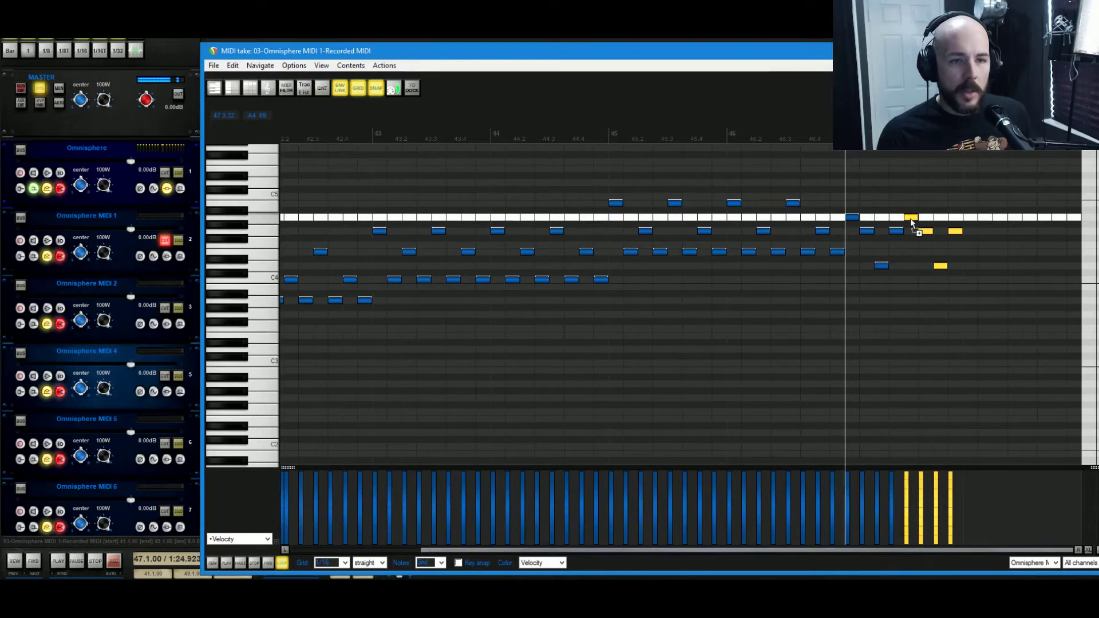
right_click(936, 222)
click(924, 237)
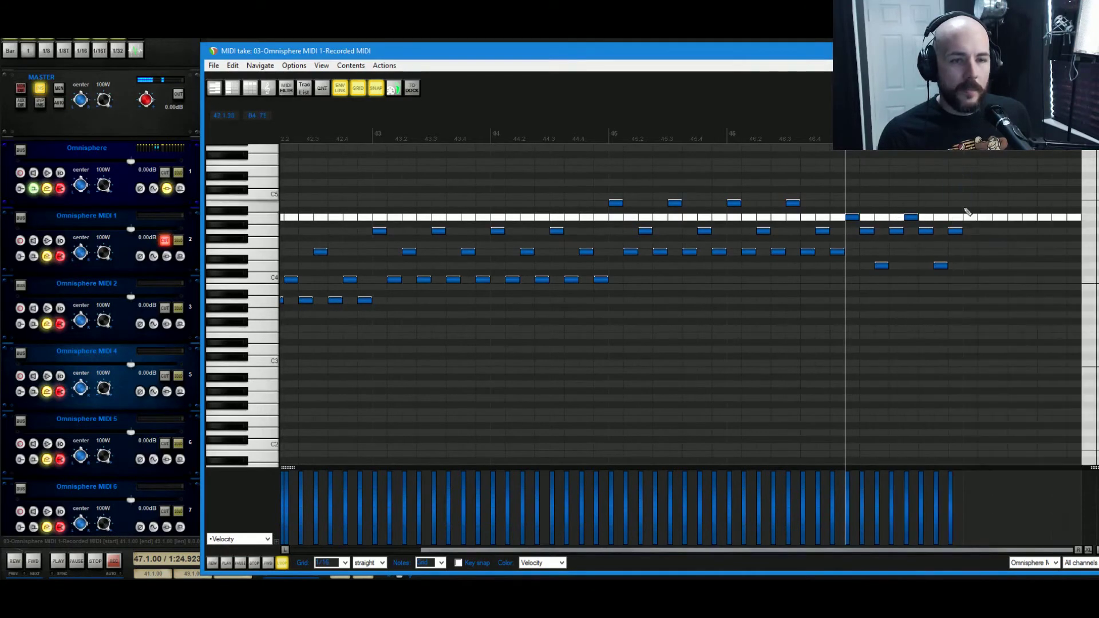
- Try F#4 and G4 as the copied figure's second note, with E4 as its last note, and play both versions
click(927, 231)
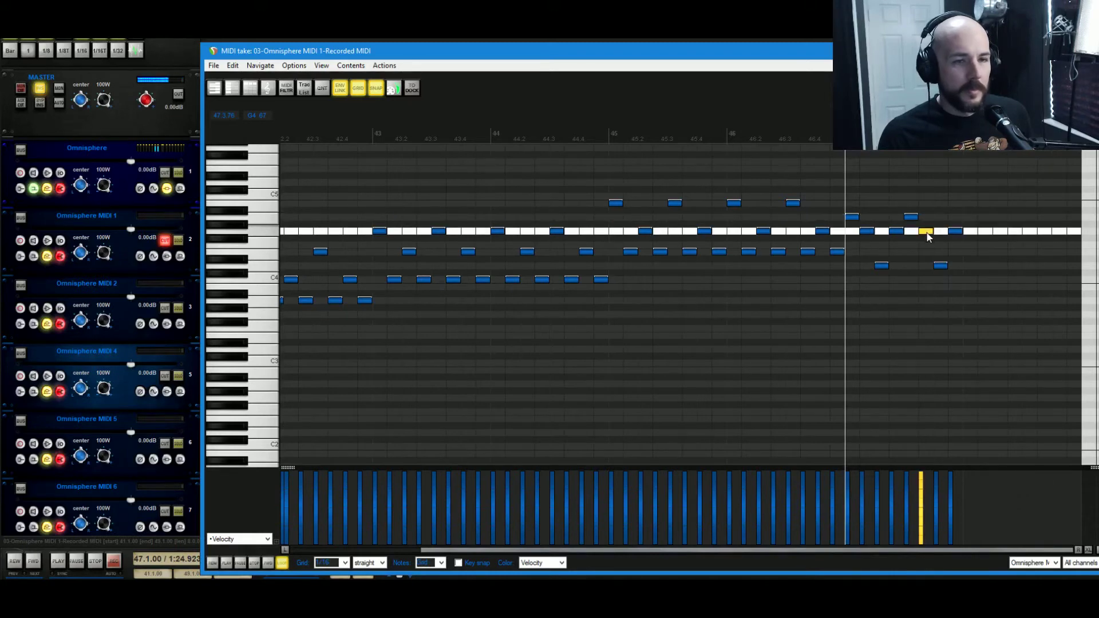
drag(927, 232, 957, 254)
key(space)
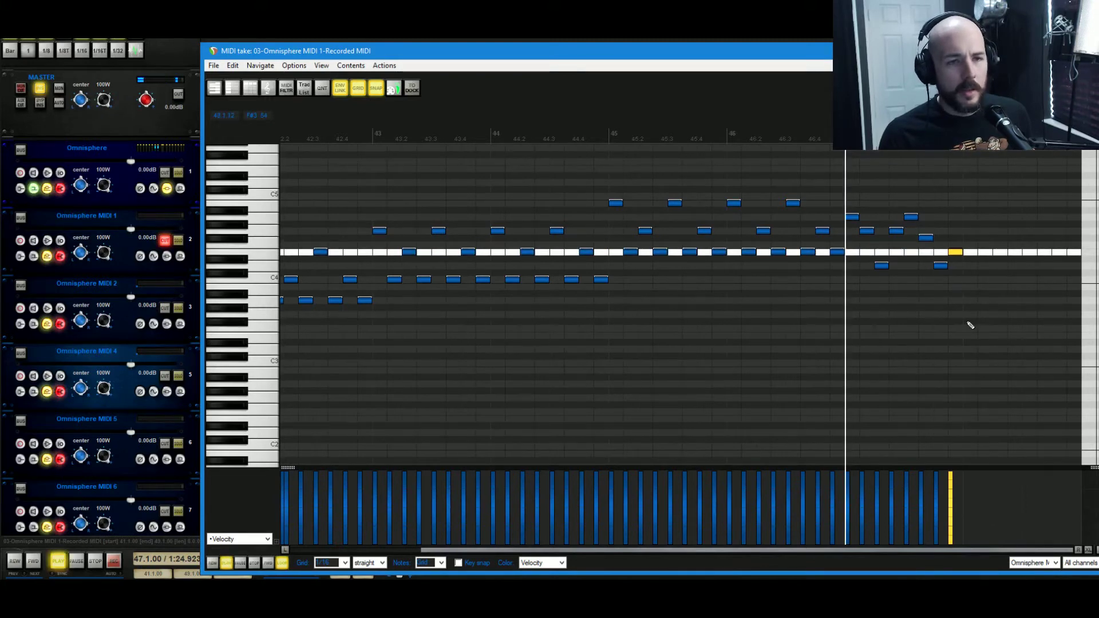
key(space)
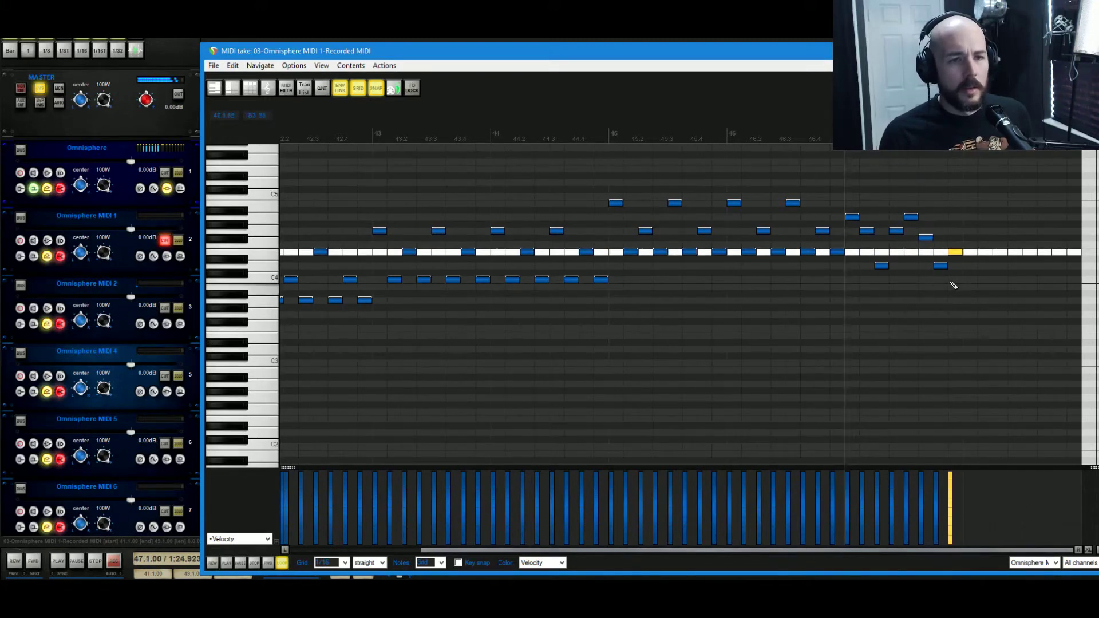
drag(926, 238, 928, 232)
key(space)
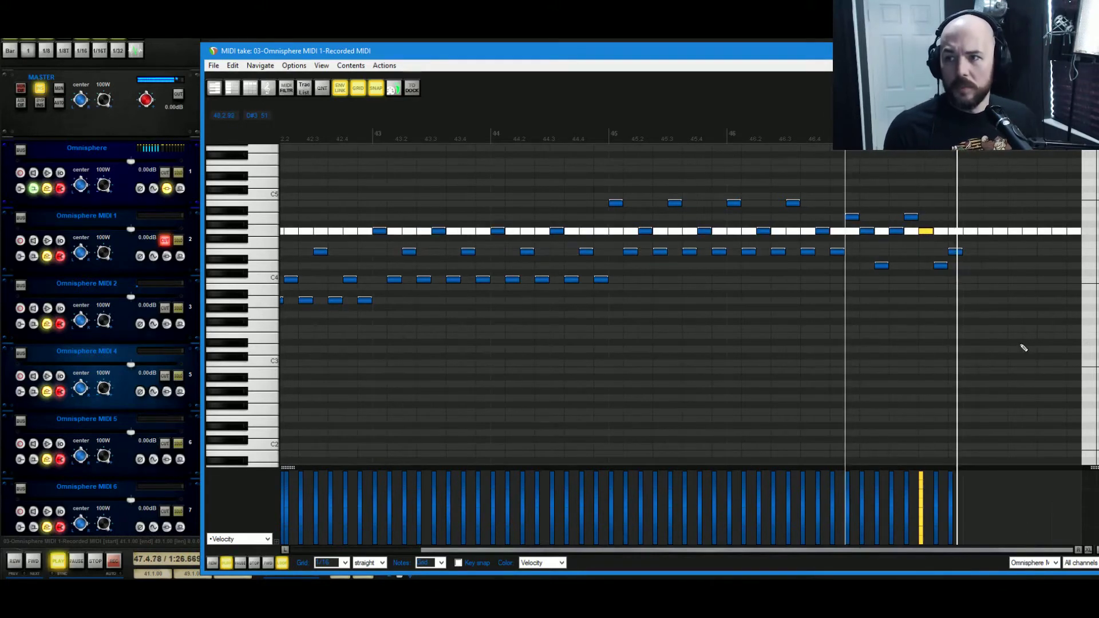
key(space)
- Undo the trial edits to restore the repeated eight-note pattern in bars 47 and 48, and play it back from bar 47
drag(993, 290, 898, 195)
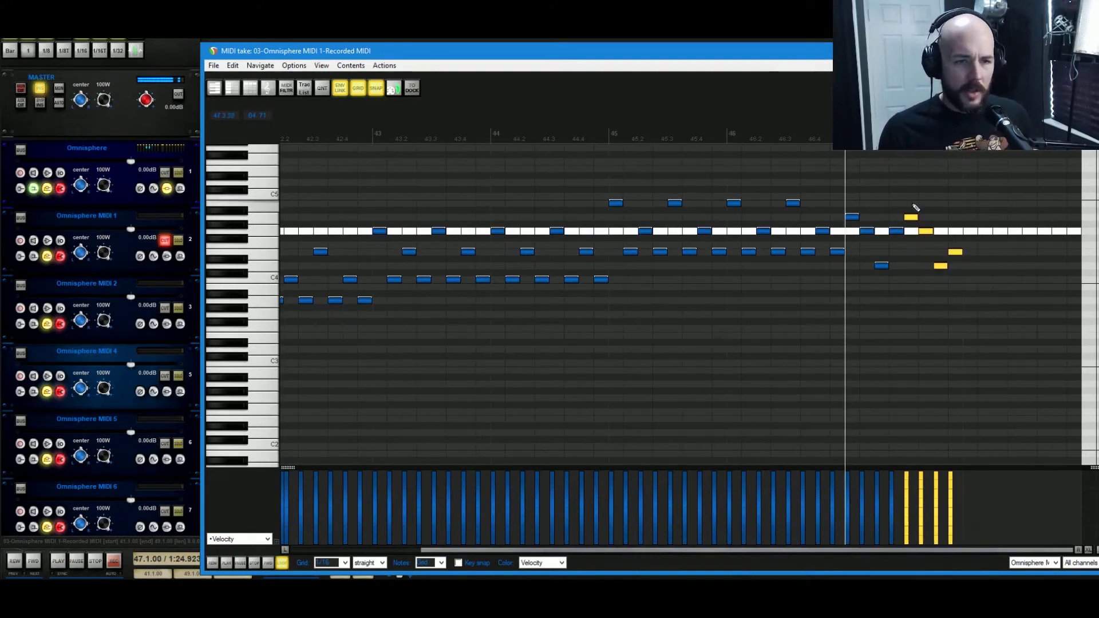
key(Delete)
key(ctrl+z)
key(ctrl+z)
key(ctrl+z)
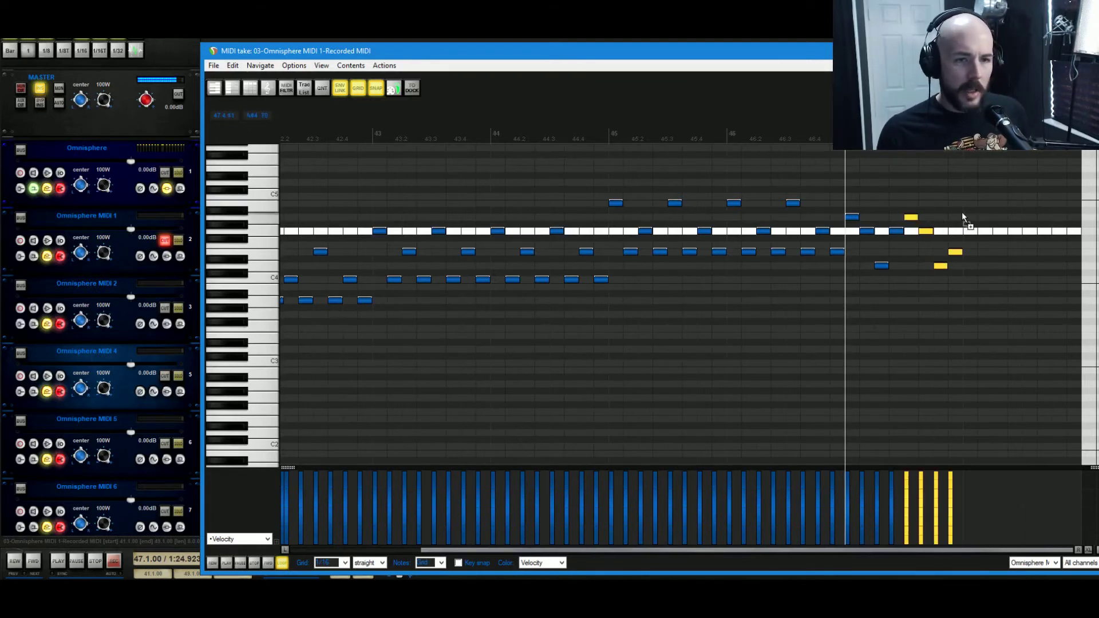
key(ctrl+z)
key(ctrl+z)
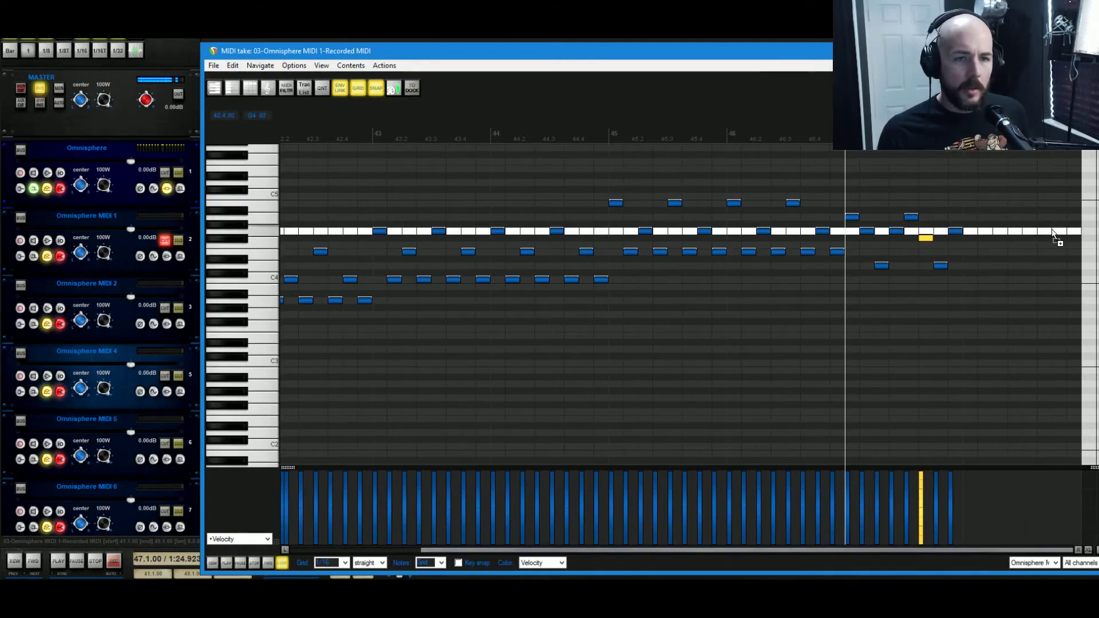
key(ctrl+z)
key(ctrl+z)
key(ctrl+z)
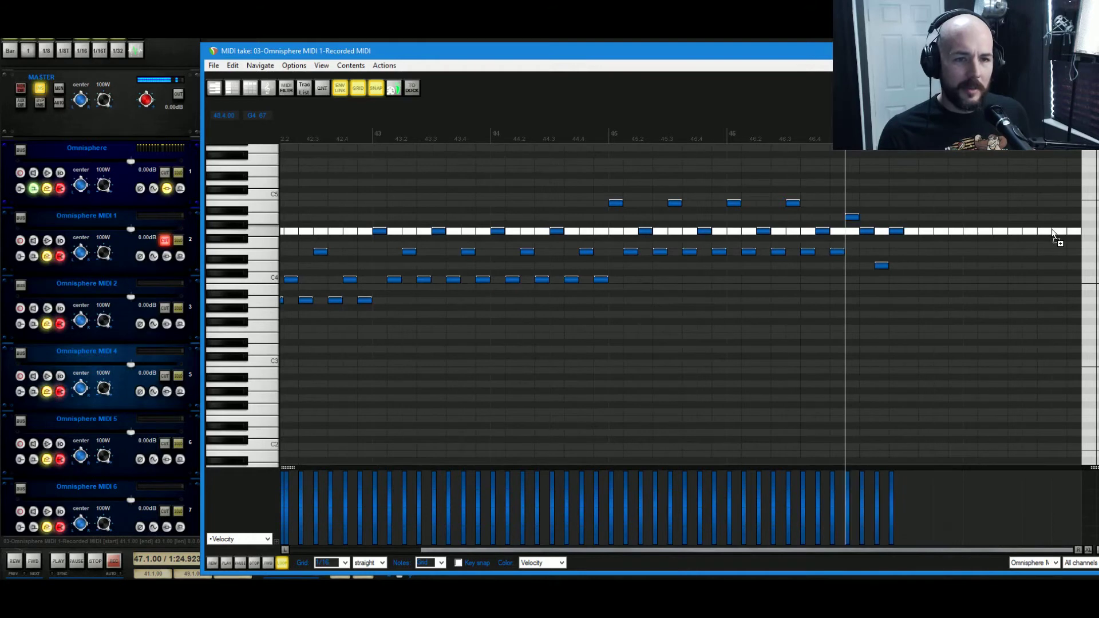
key(space)
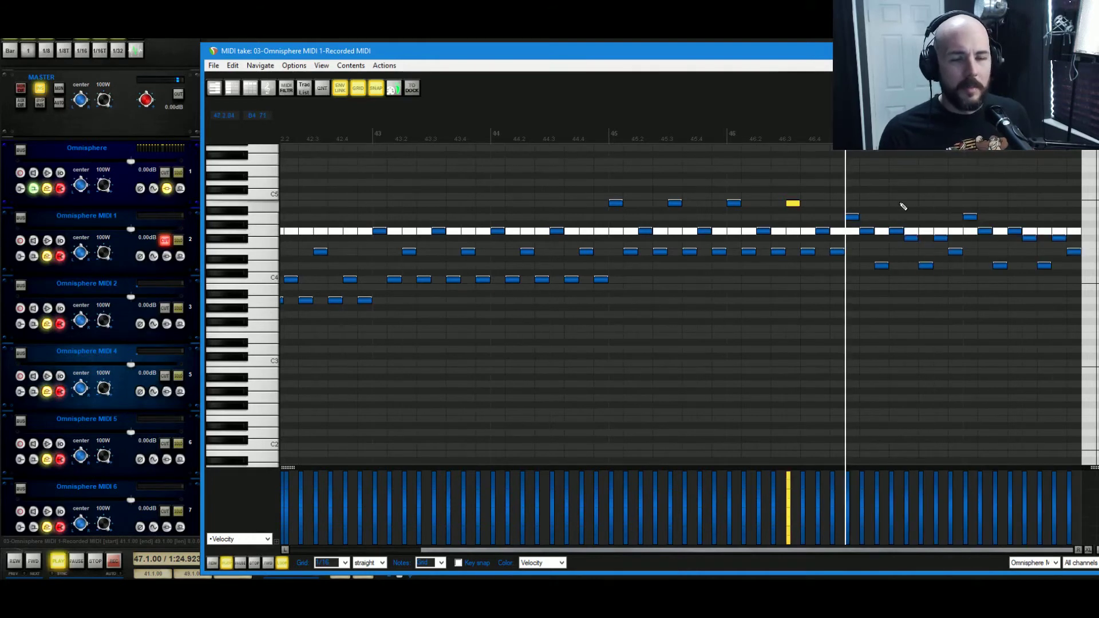
key(space)
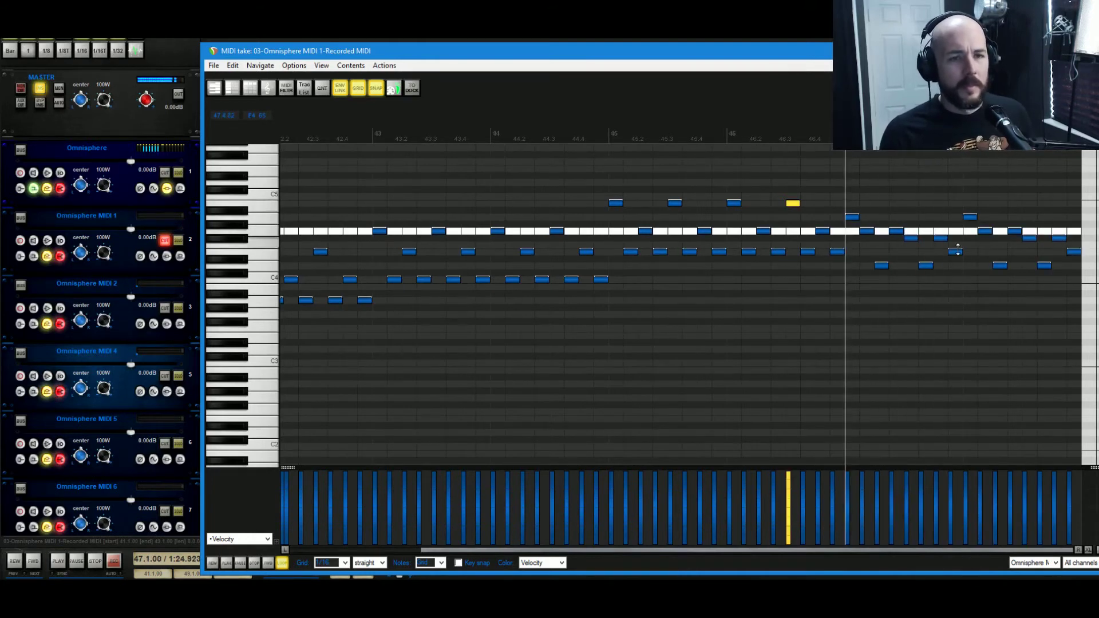
- Try C4 as the last note of bar 47 and play the phrase back from bar 47
click(956, 253)
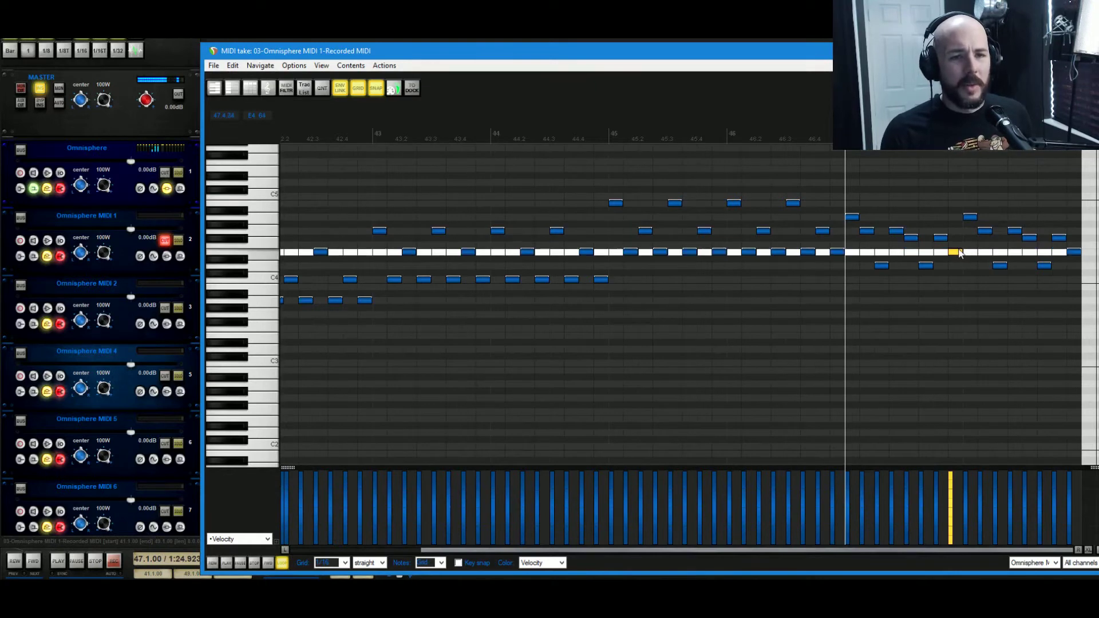
drag(959, 256, 959, 283)
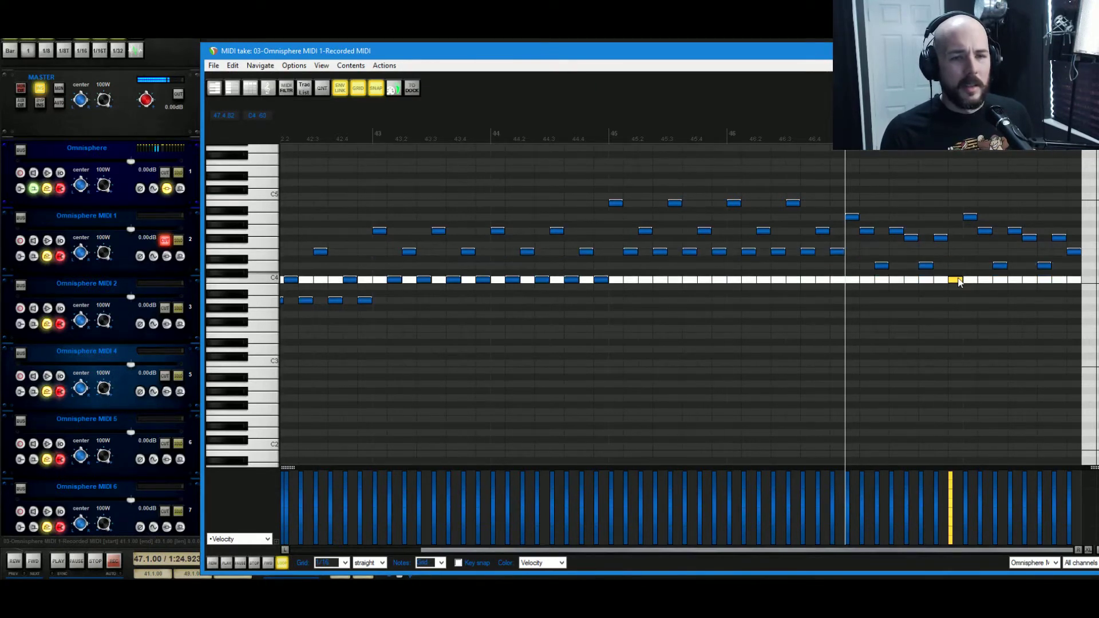
key(space)
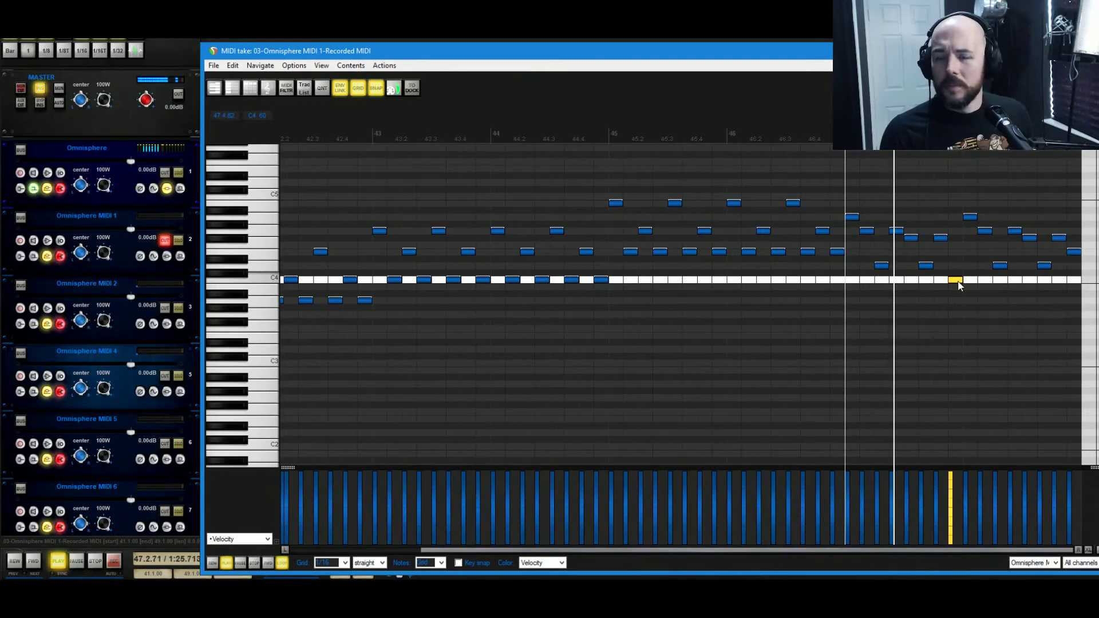
key(space)
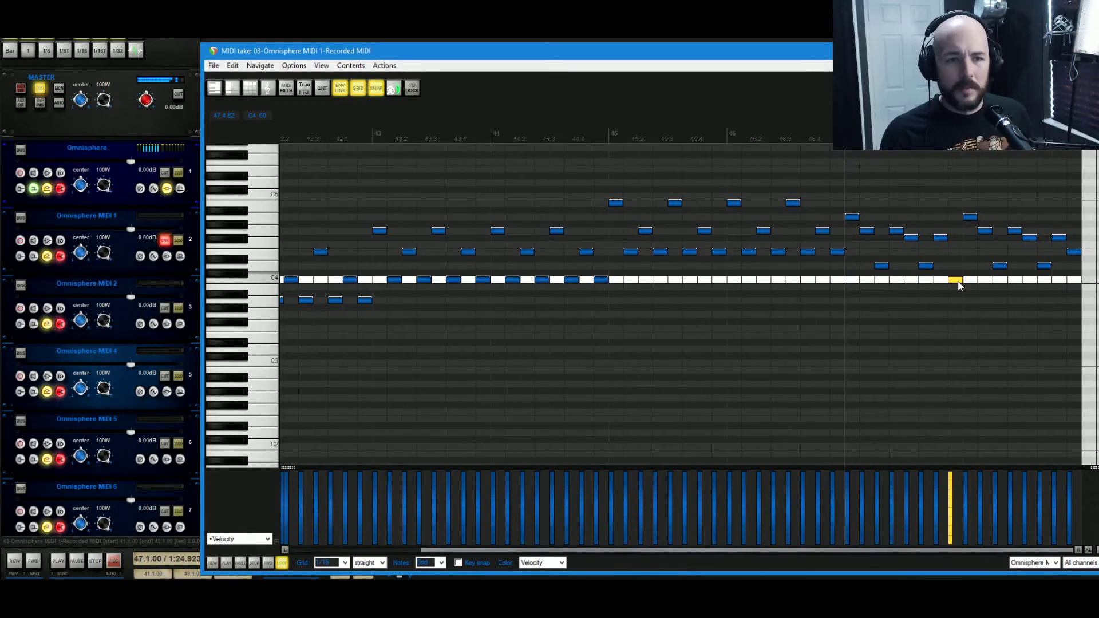
click(926, 267)
key(space)
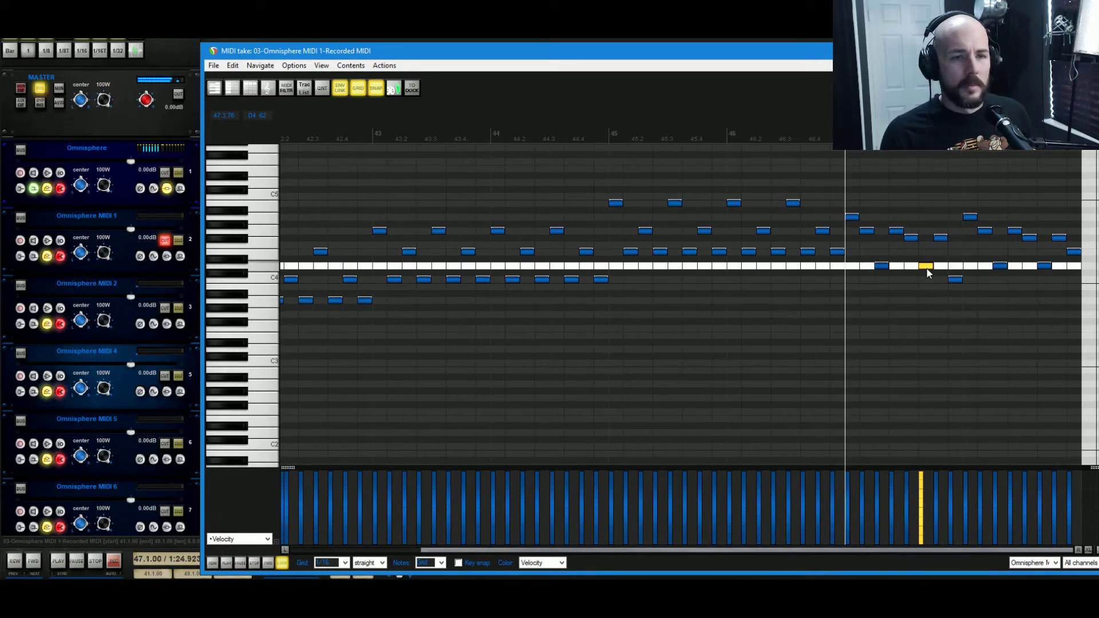
- Try G4 as the last note of bar 47 and listen to the phrase from bar 47
click(937, 239)
drag(959, 281, 959, 232)
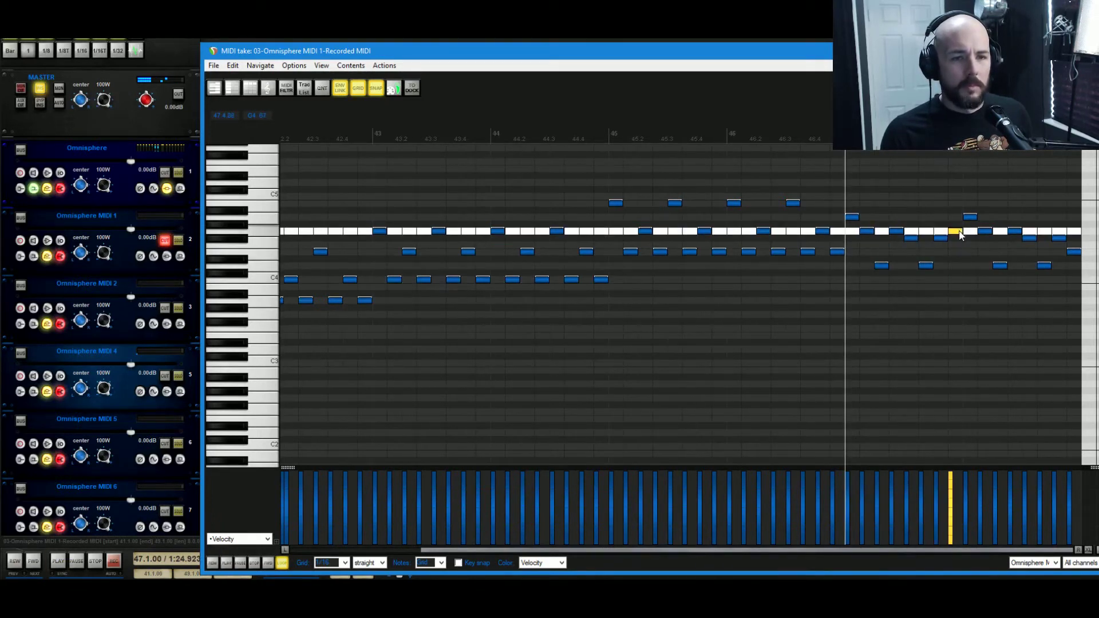
key(space)
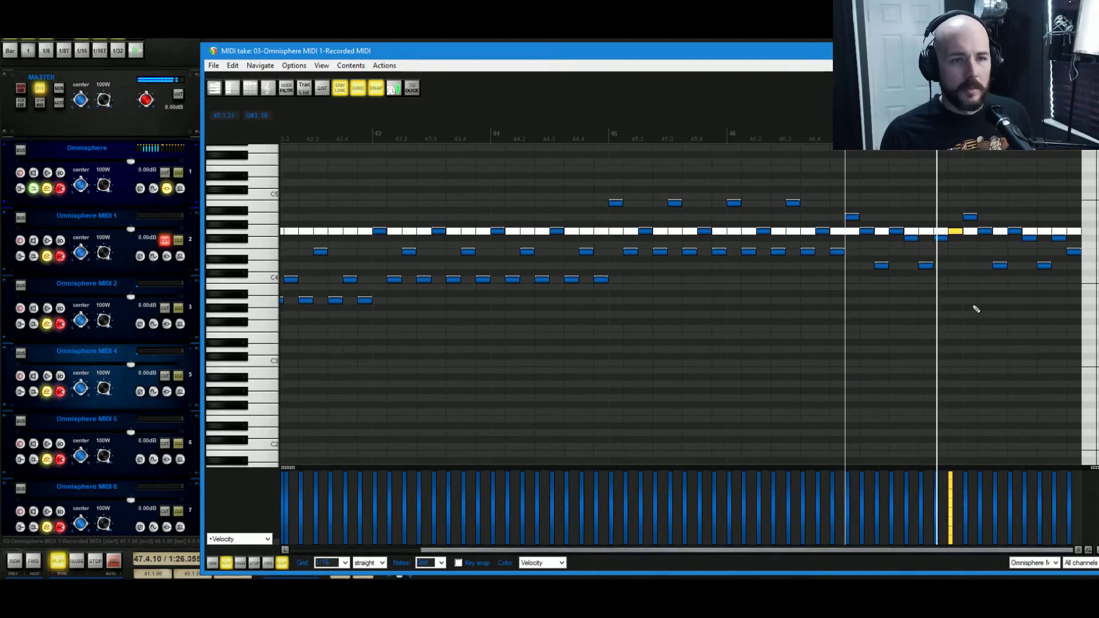
key(space)
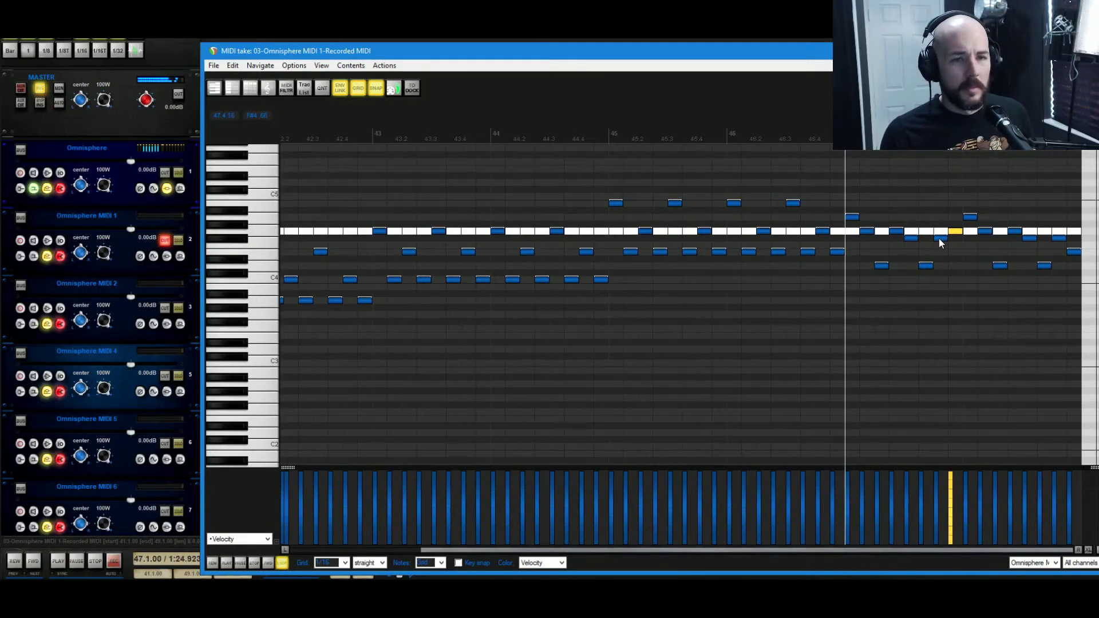
- Try E4 as the seventh note of bar 47 and play the ending back twice
drag(939, 242, 940, 258)
key(space)
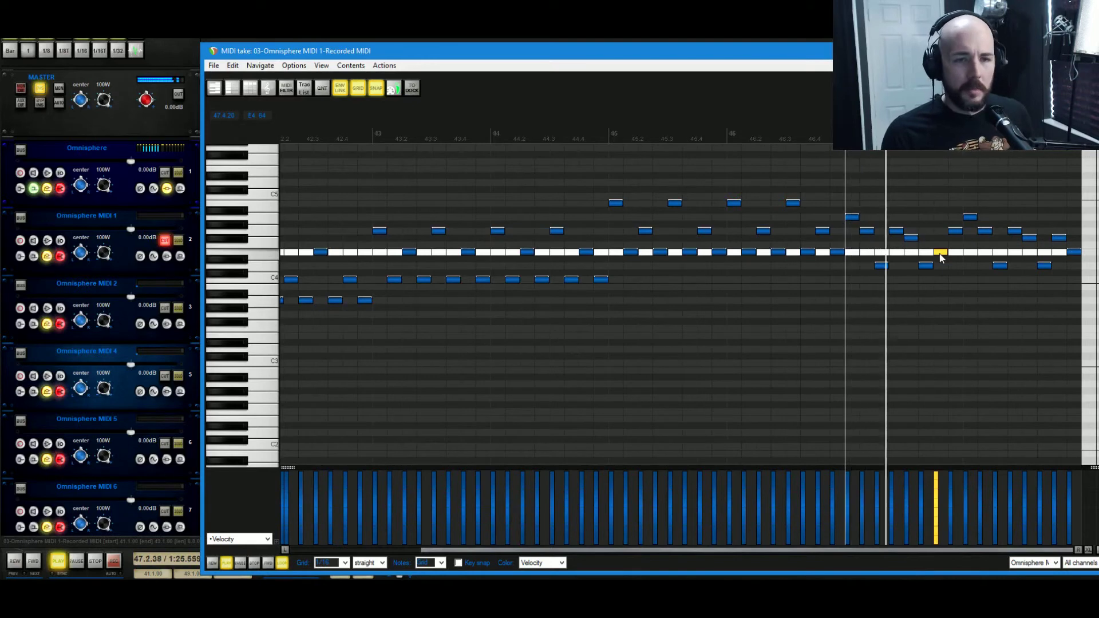
key(space)
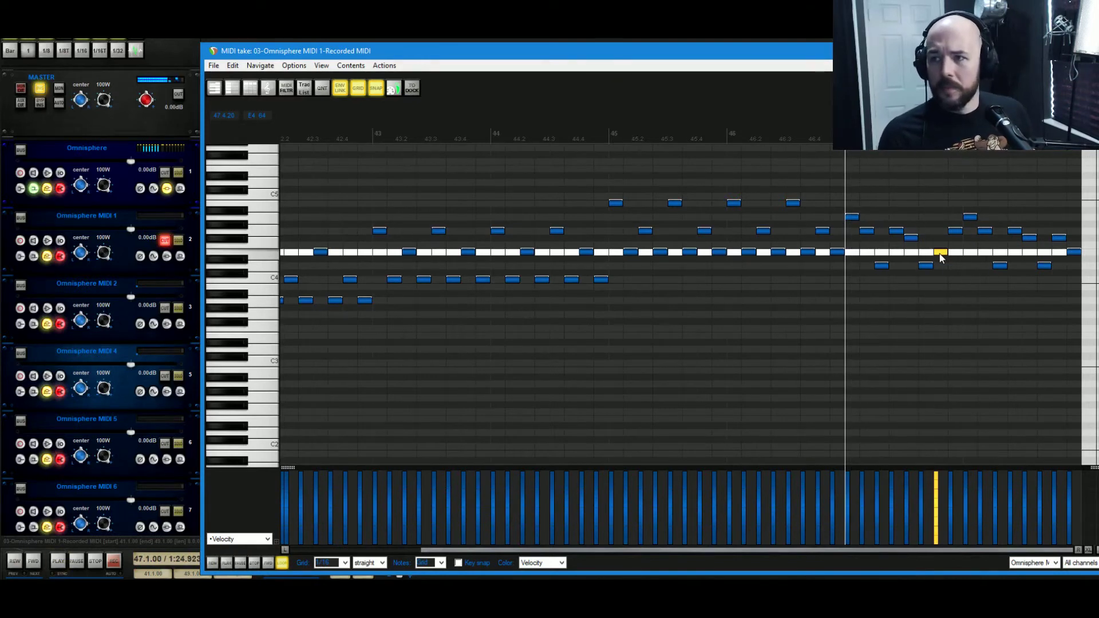
key(space)
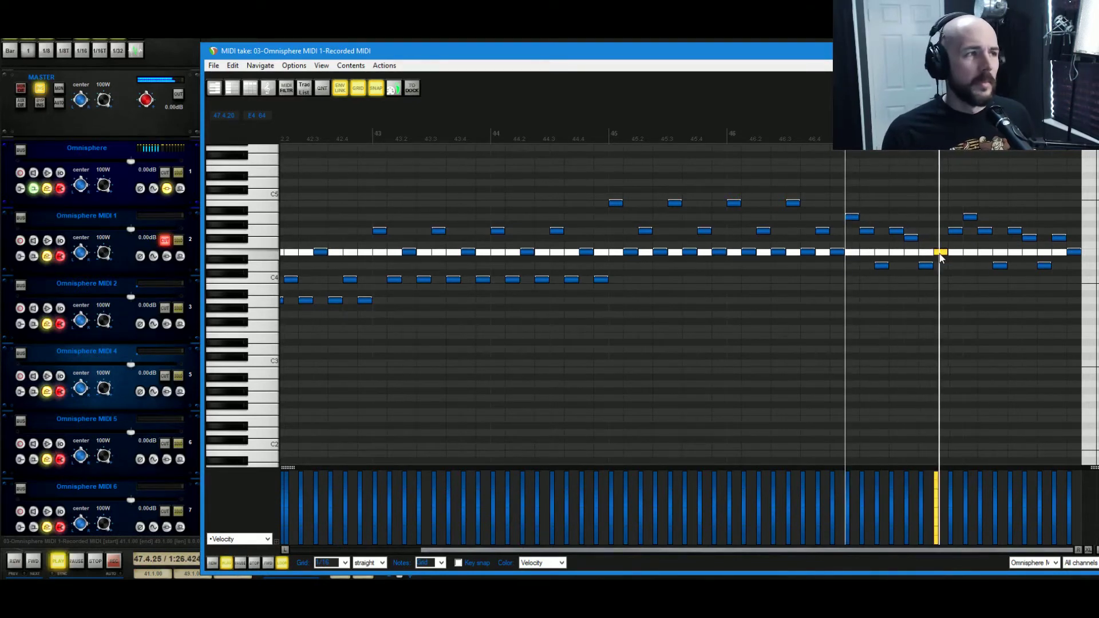
key(space)
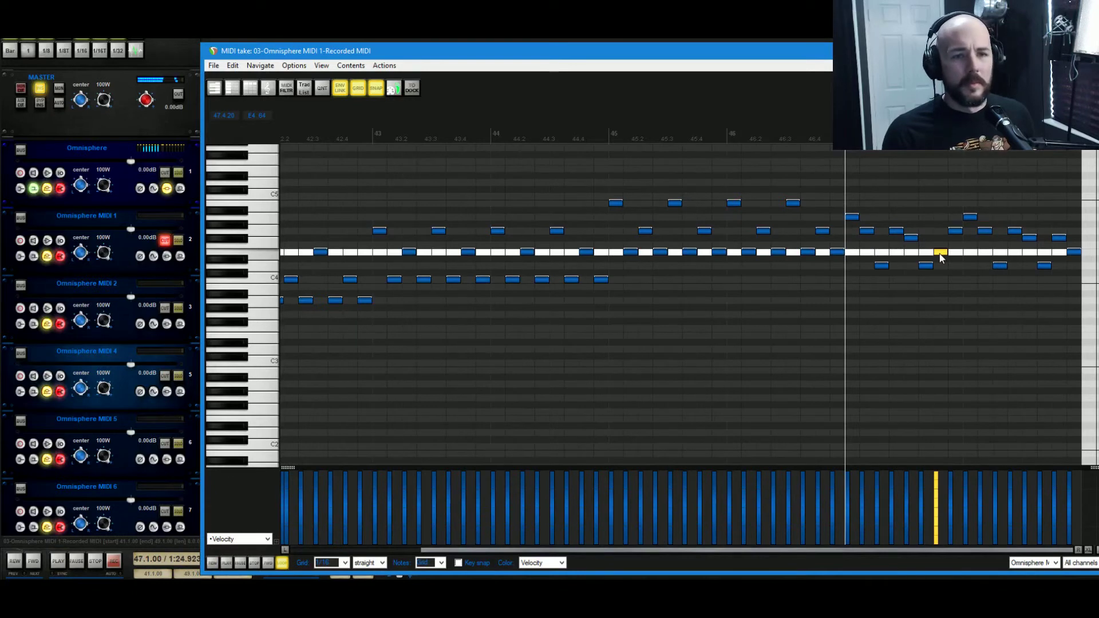
- Try C4 and B3 as the seventh note of bar 47, playing back each version
drag(940, 257, 942, 282)
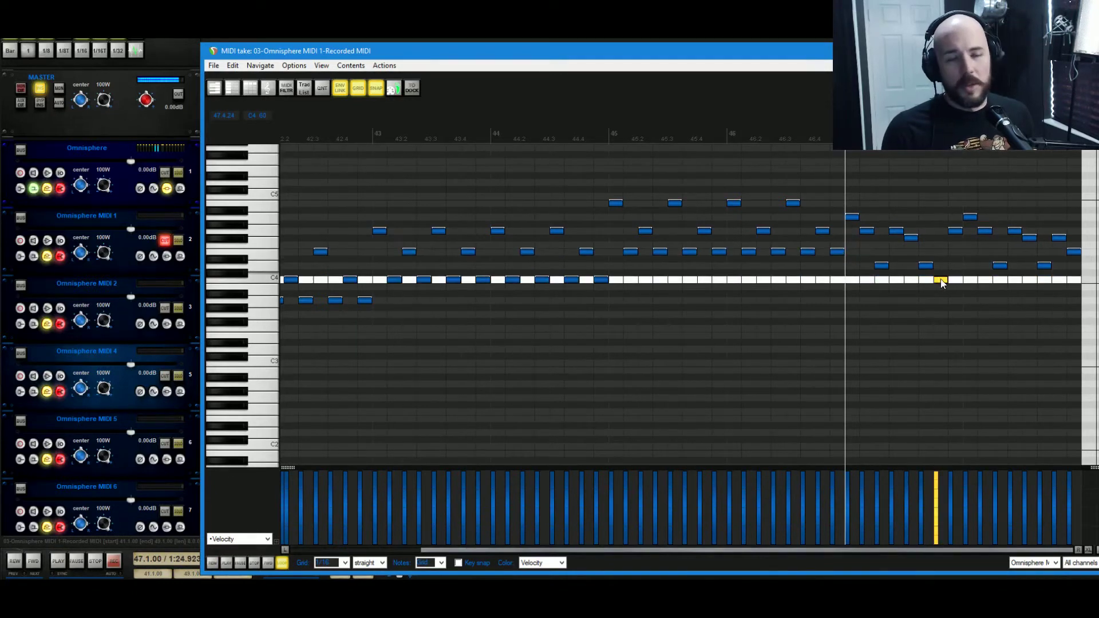
key(space)
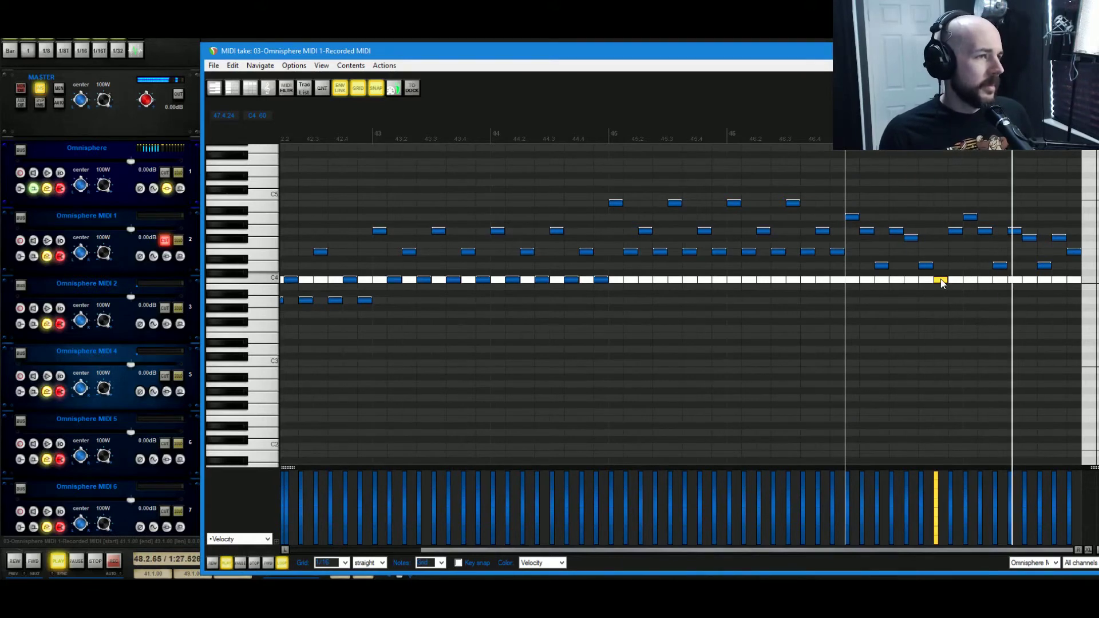
key(space)
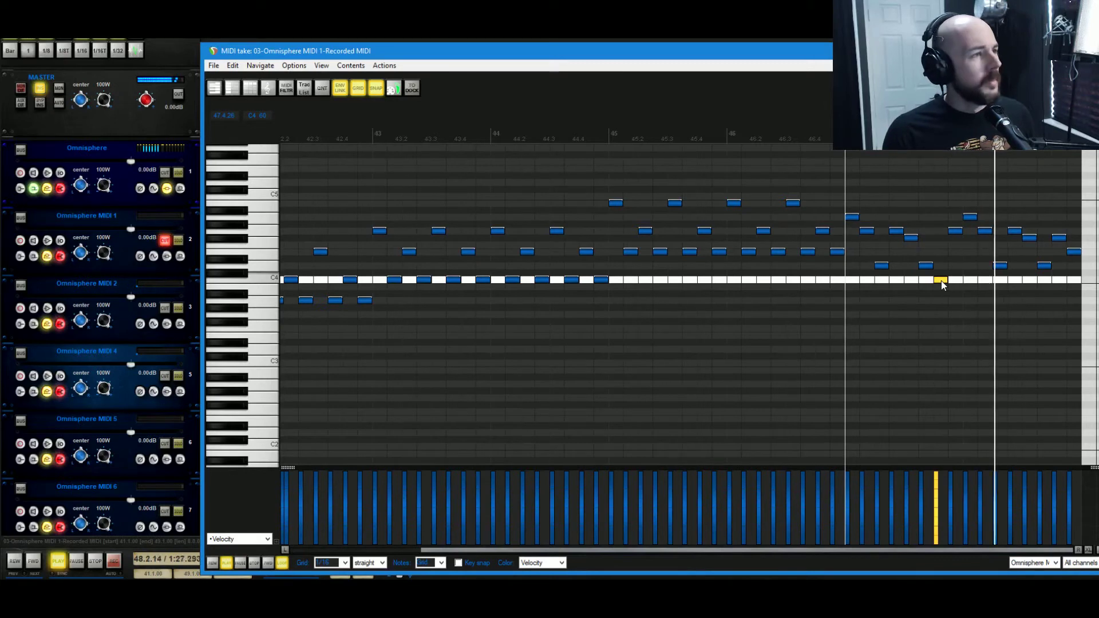
key(space)
drag(942, 284, 942, 291)
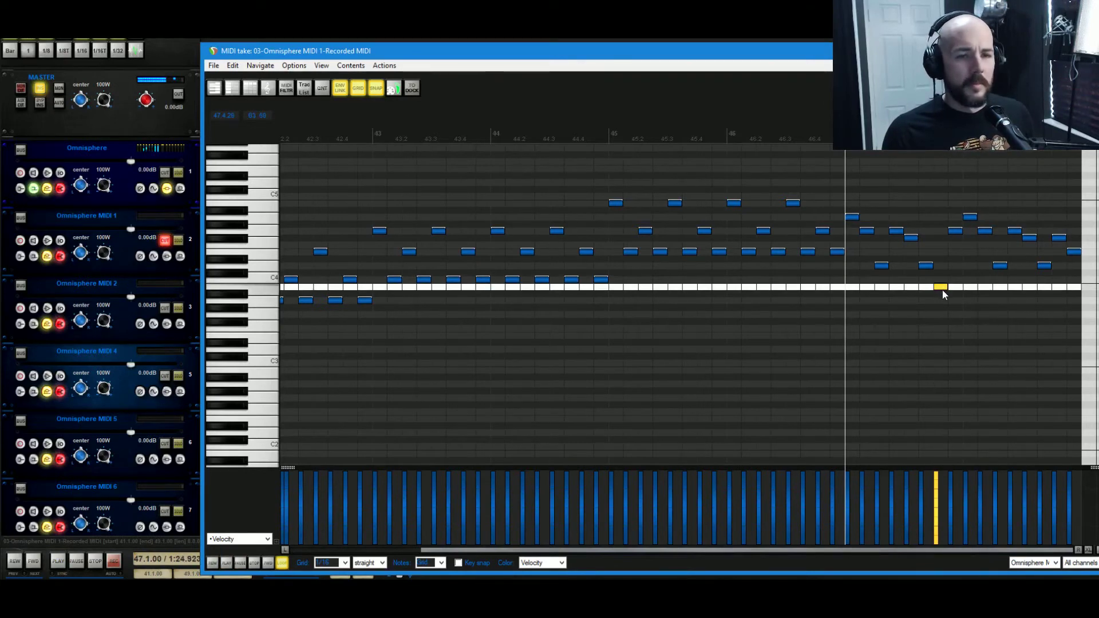
key(space)
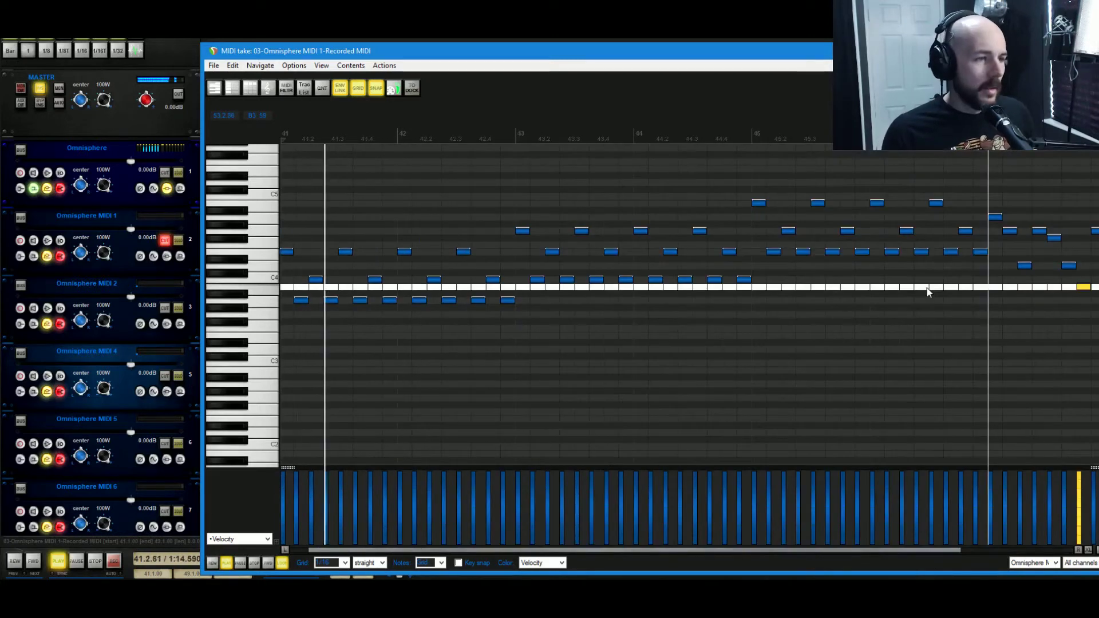
key(space)
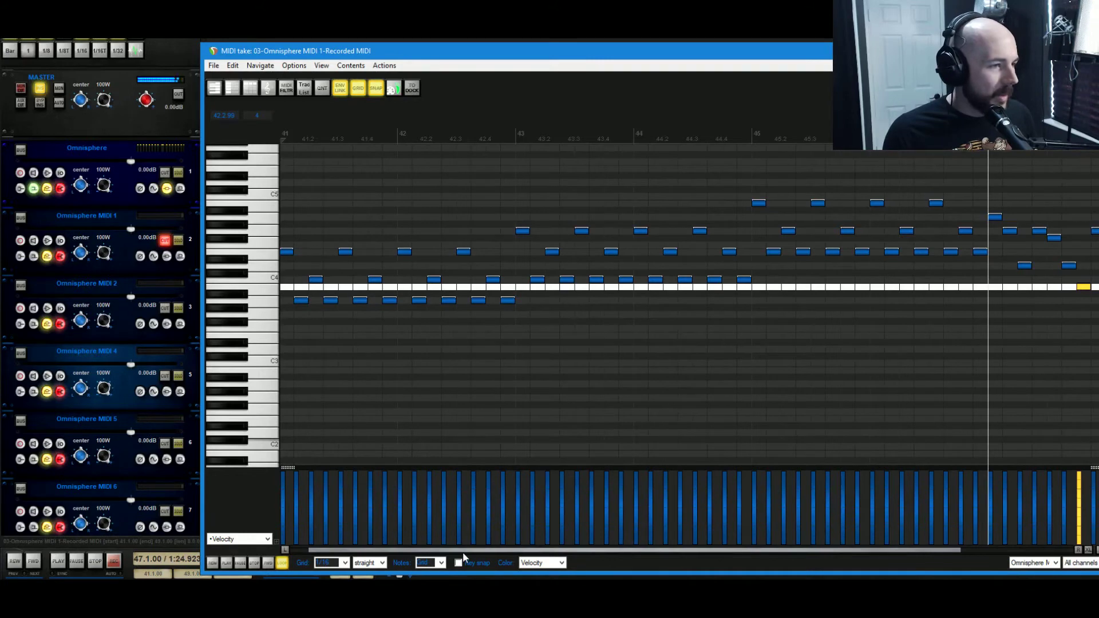
- Lower the last note of bar 48 to D4 and play back the final two bars
drag(468, 550, 693, 552)
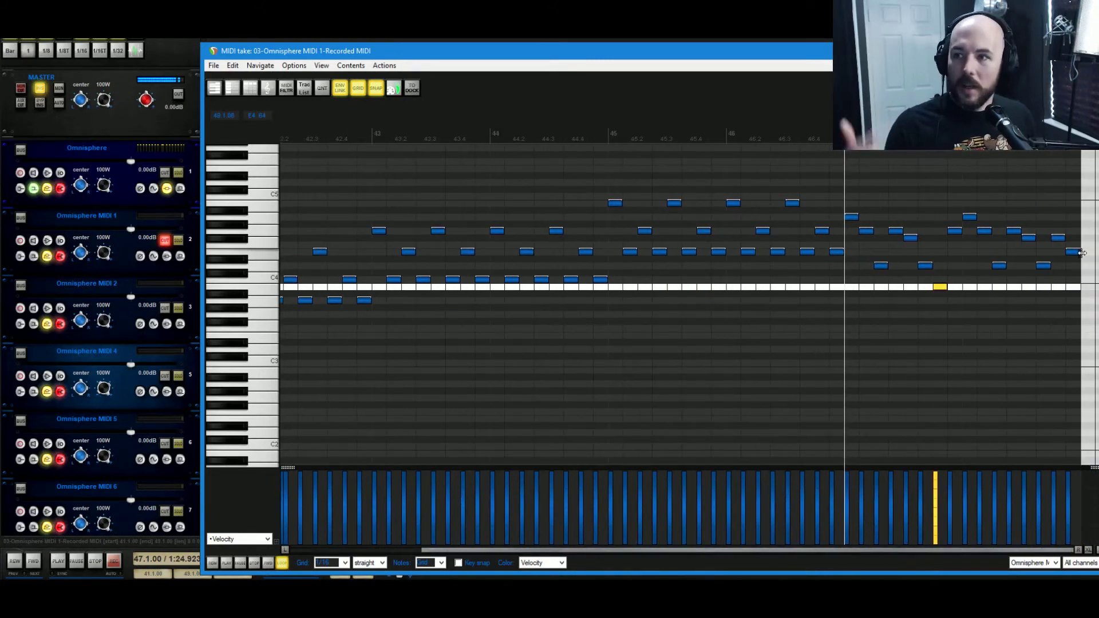
drag(1074, 254, 1074, 270)
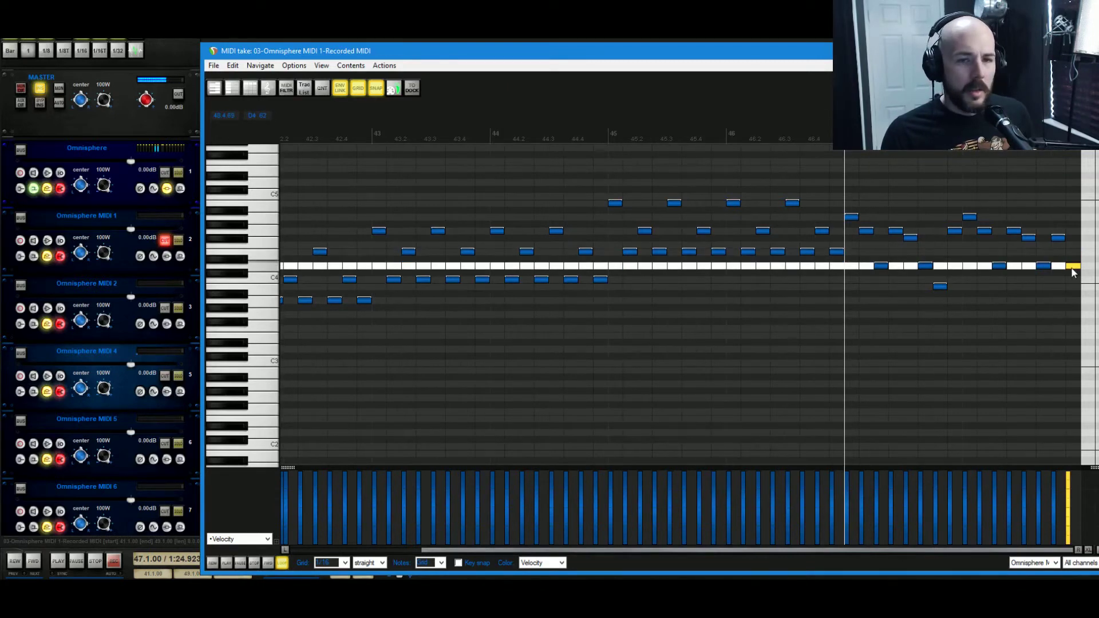
key(space)
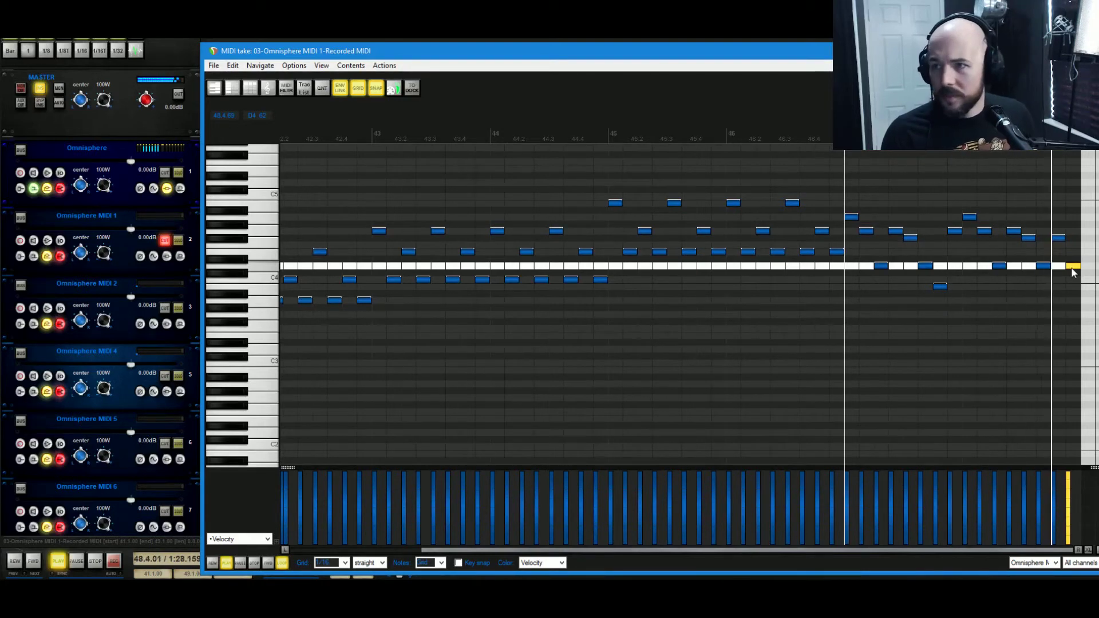
key(space)
key(space)
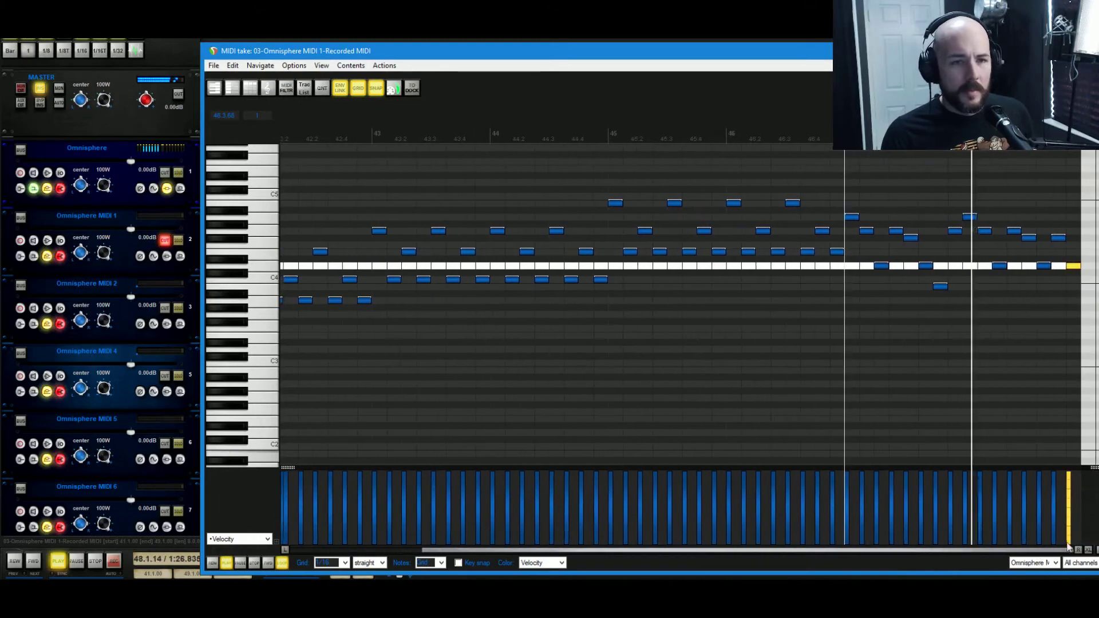
key(space)
- Try B4, C5 and D5 as the seventh note of bar 47, listening to each version from bar 47
drag(937, 285, 939, 203)
key(space)
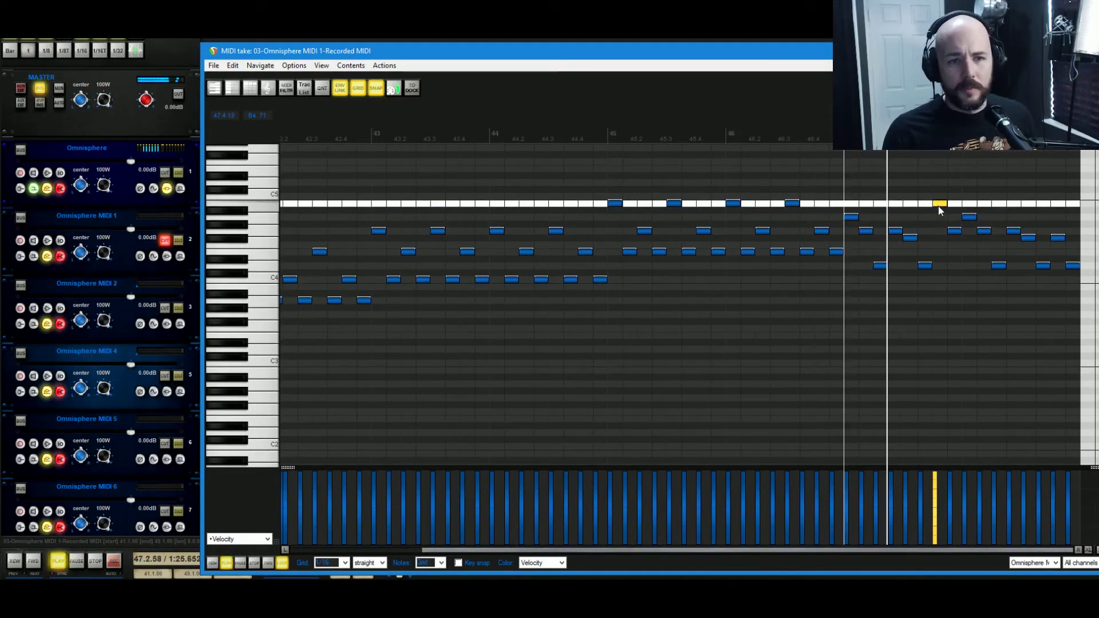
key(space)
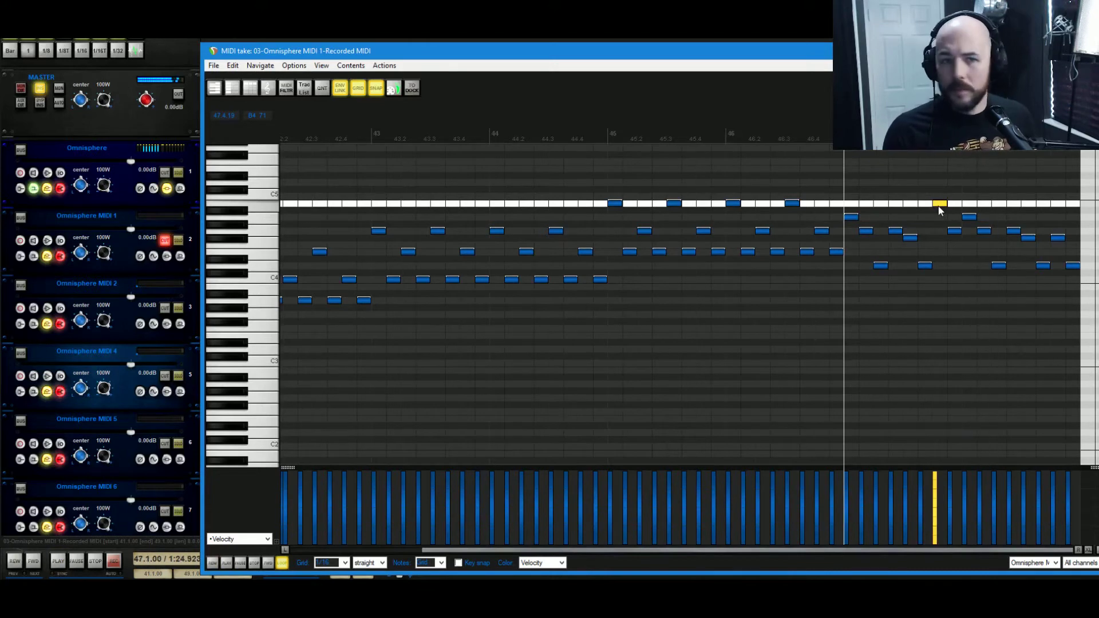
drag(938, 209, 940, 199)
key(space)
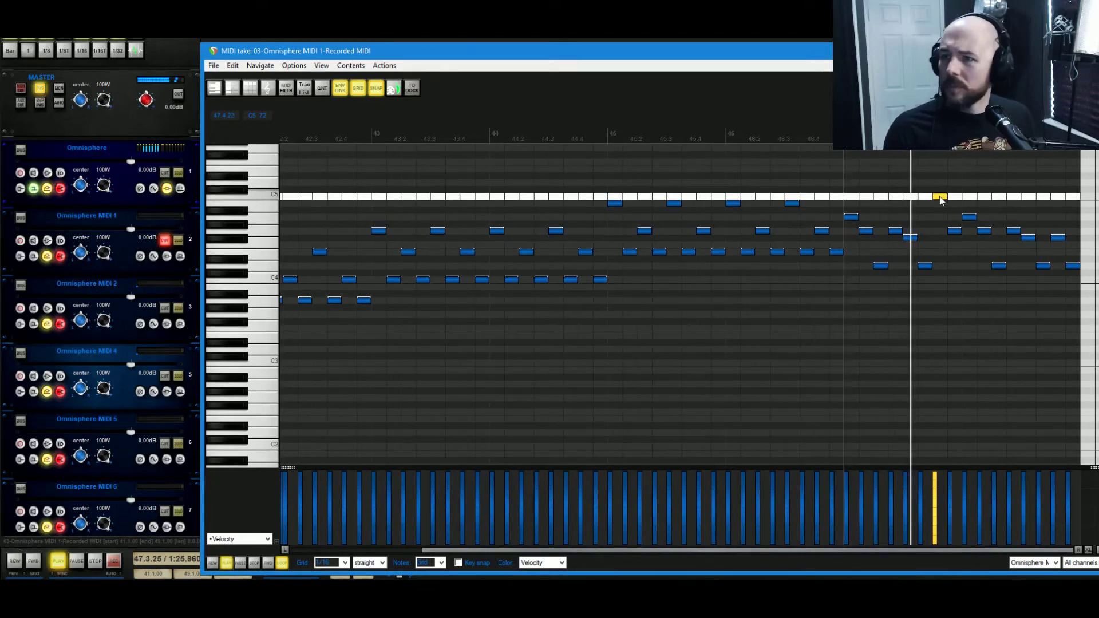
key(space)
drag(940, 199, 941, 186)
key(space)
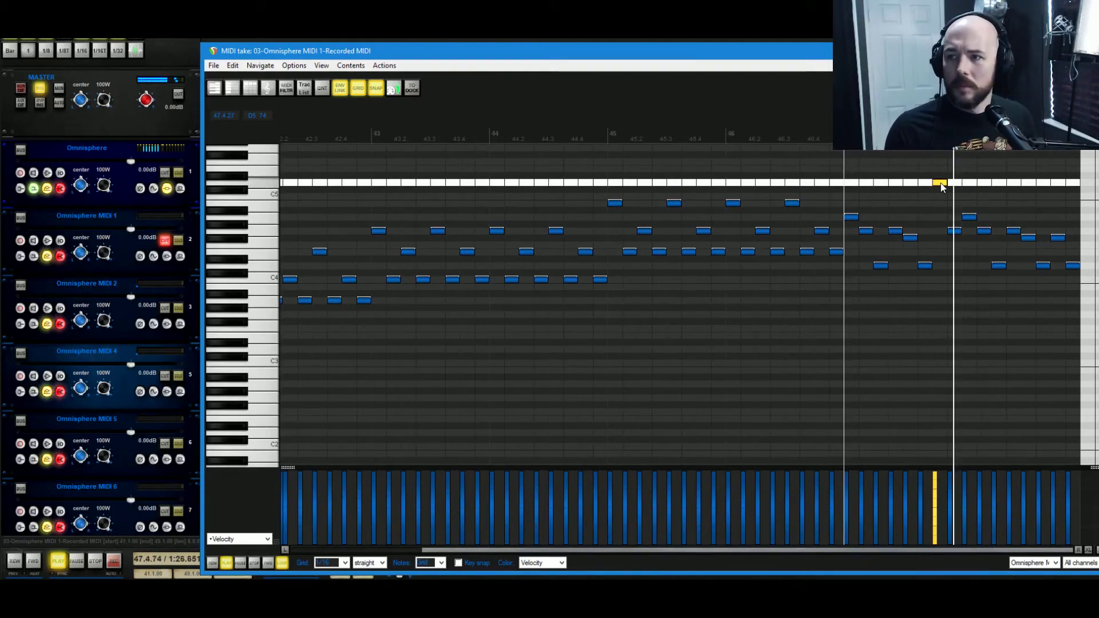
key(space)
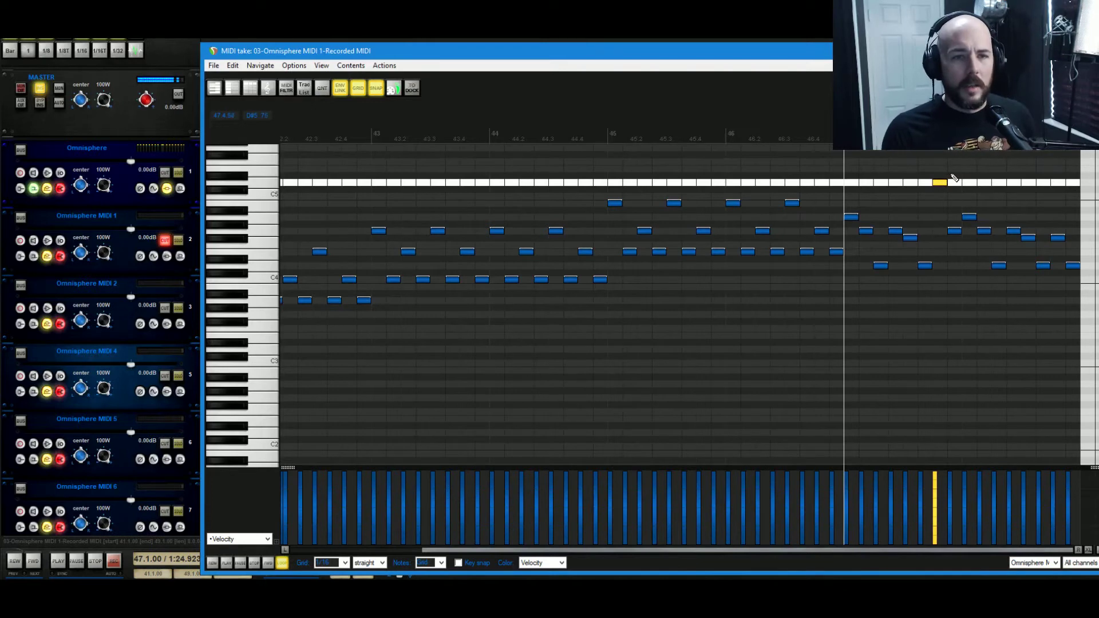
- Replace all the notes of bar 47 with a copy of bar 48's eight-note pattern and play it back
drag(957, 176, 858, 304)
key(Delete)
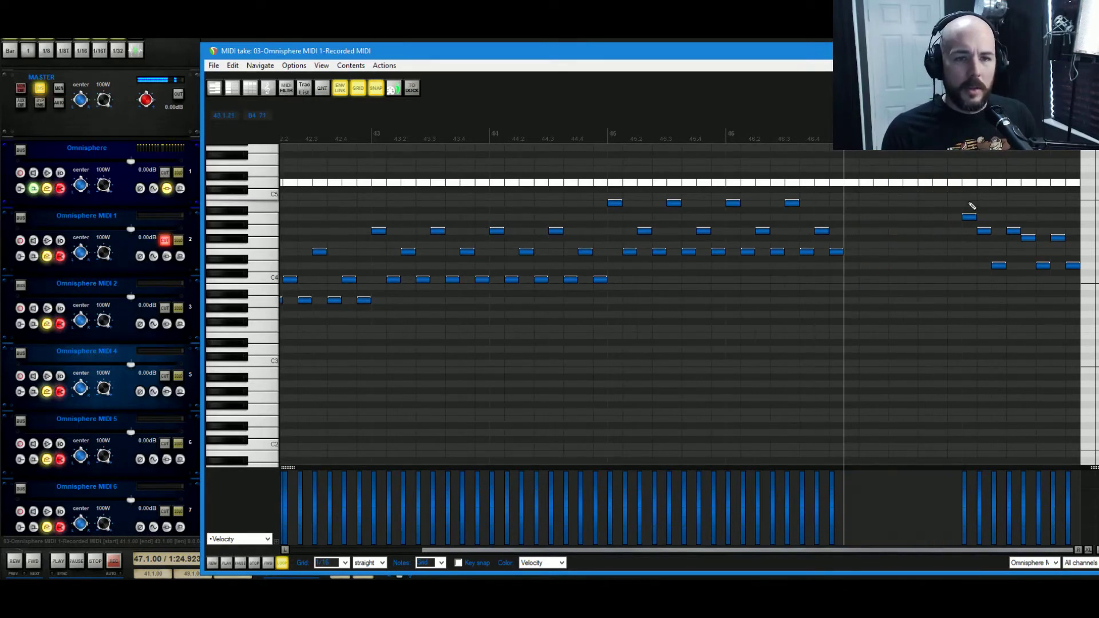
drag(970, 205, 1089, 280)
drag(763, 220, 644, 222)
key(space)
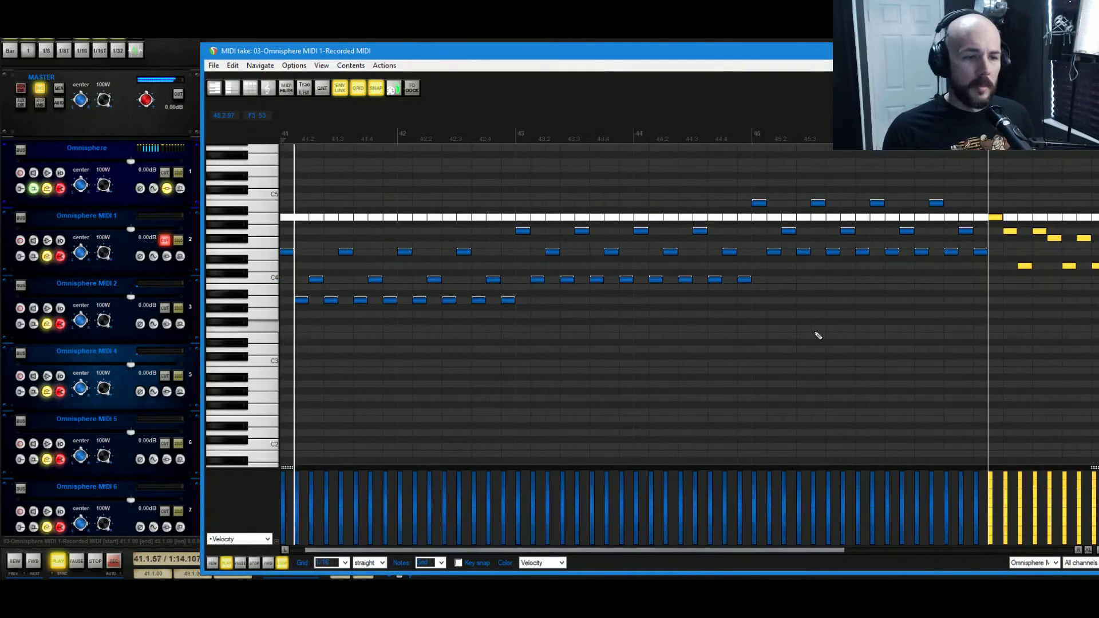
key(space)
key(space)
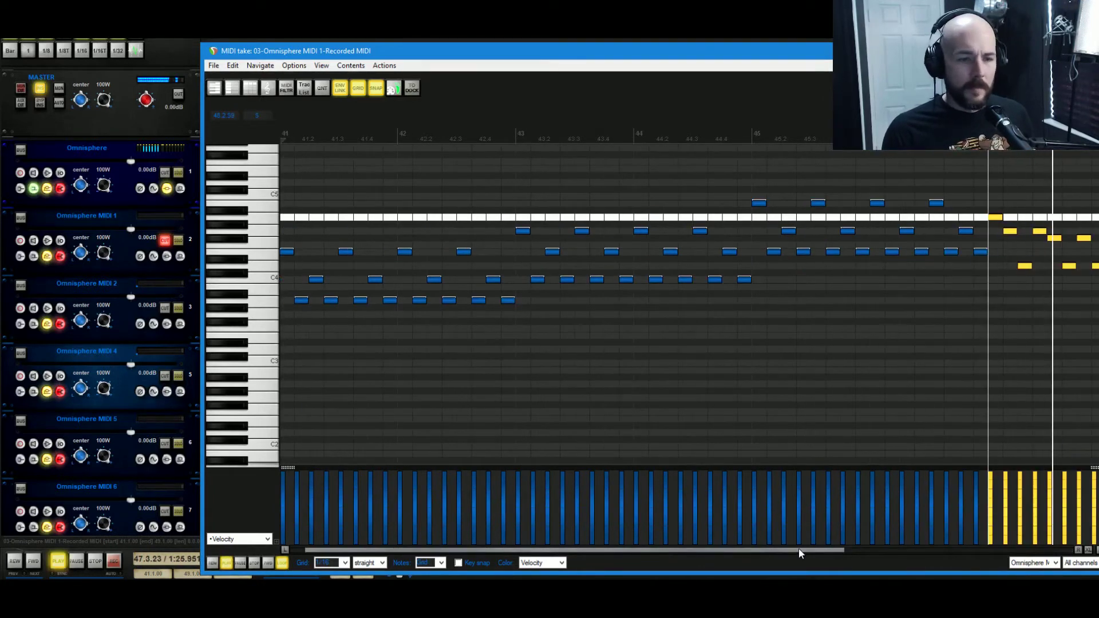
key(space)
- Lower the seventh note of bar 47 to E4 and play back from bar 47
click(845, 239)
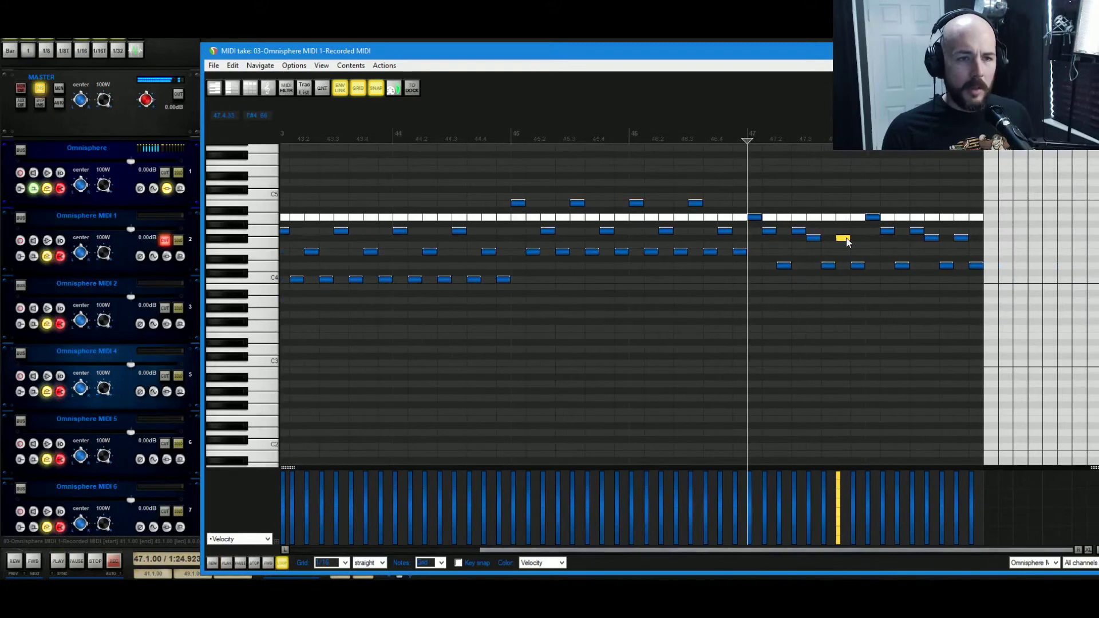
drag(845, 238, 847, 259)
key(space)
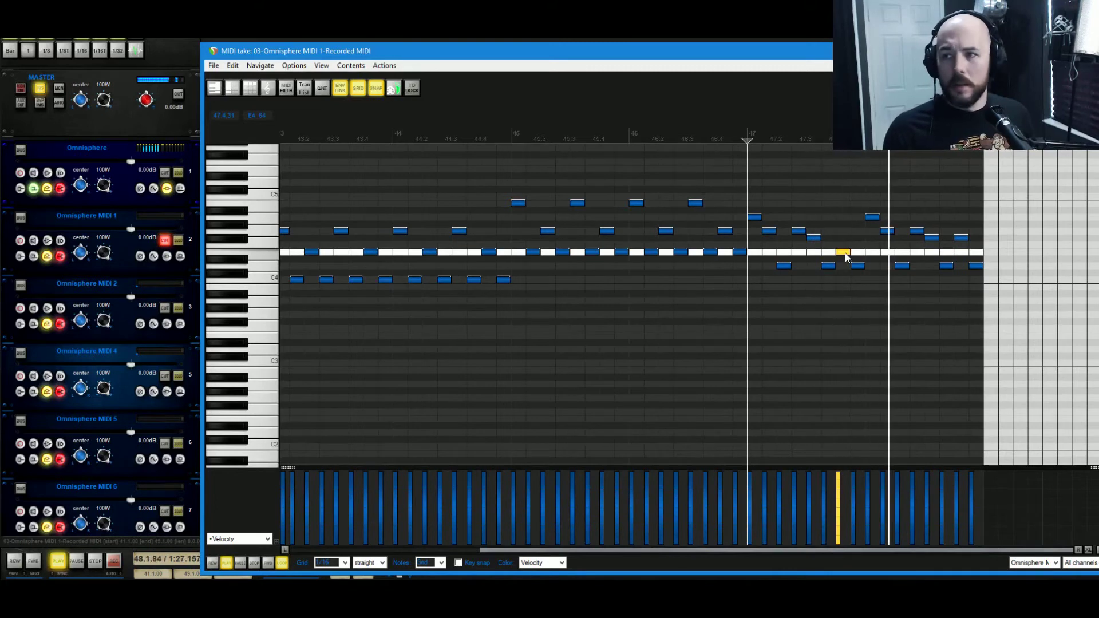
key(space)
- Lower the seventh note of bar 48 to E4 to match bar 47 and play the ending back
drag(962, 238, 961, 252)
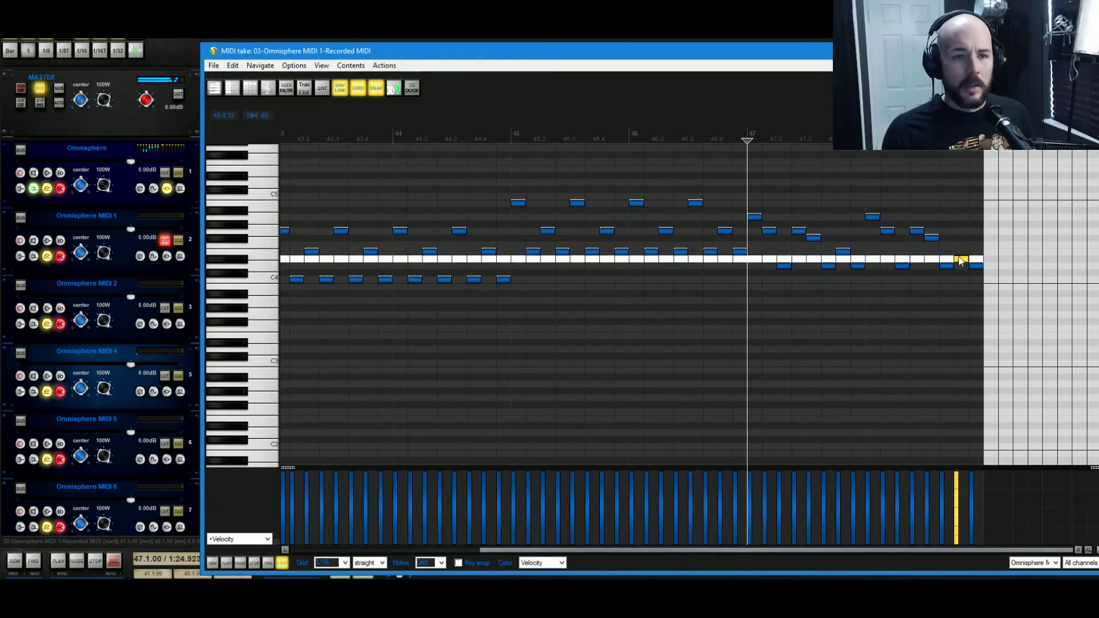
key(space)
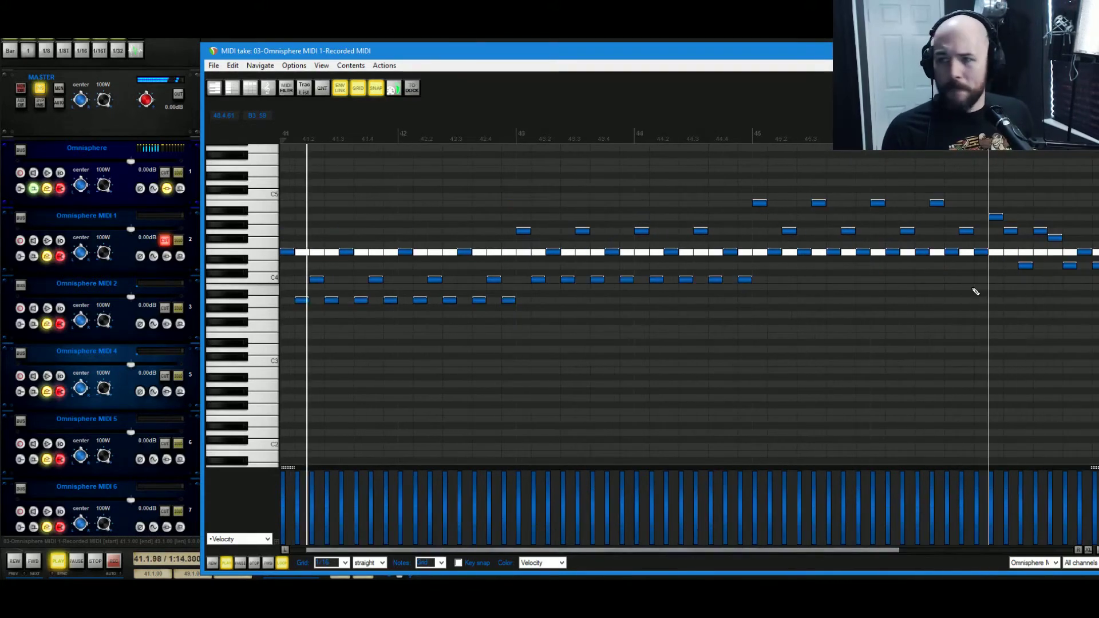
key(space)
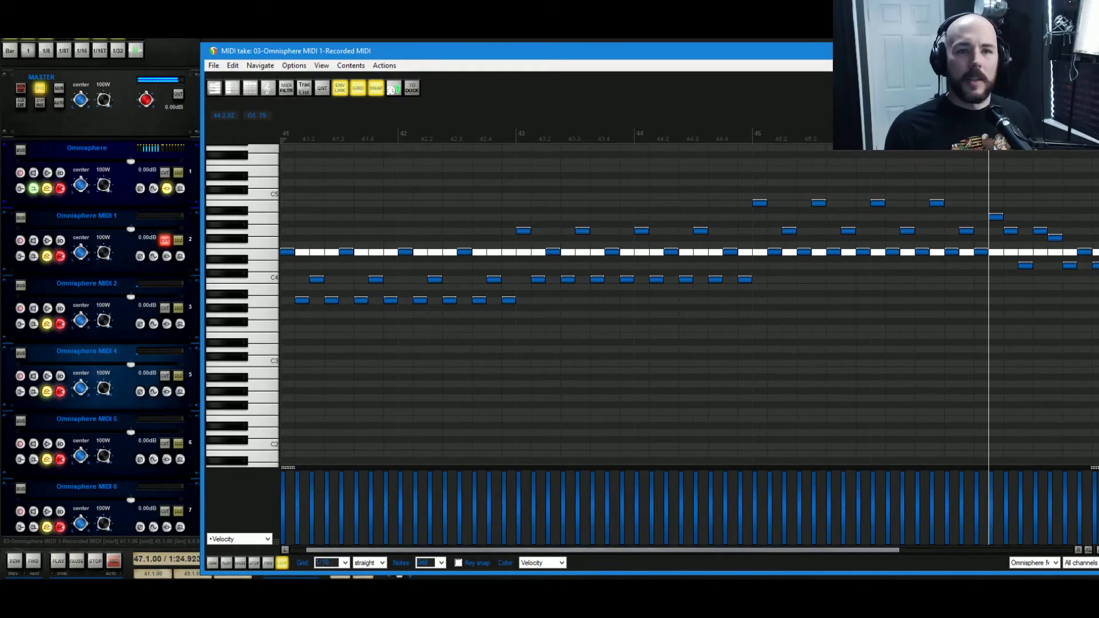
- Leave the MIDI editor, return the cursor to bar 41 and switch layer A's oscillator of Omnisphere part 4 to sample mode
key(Escape)
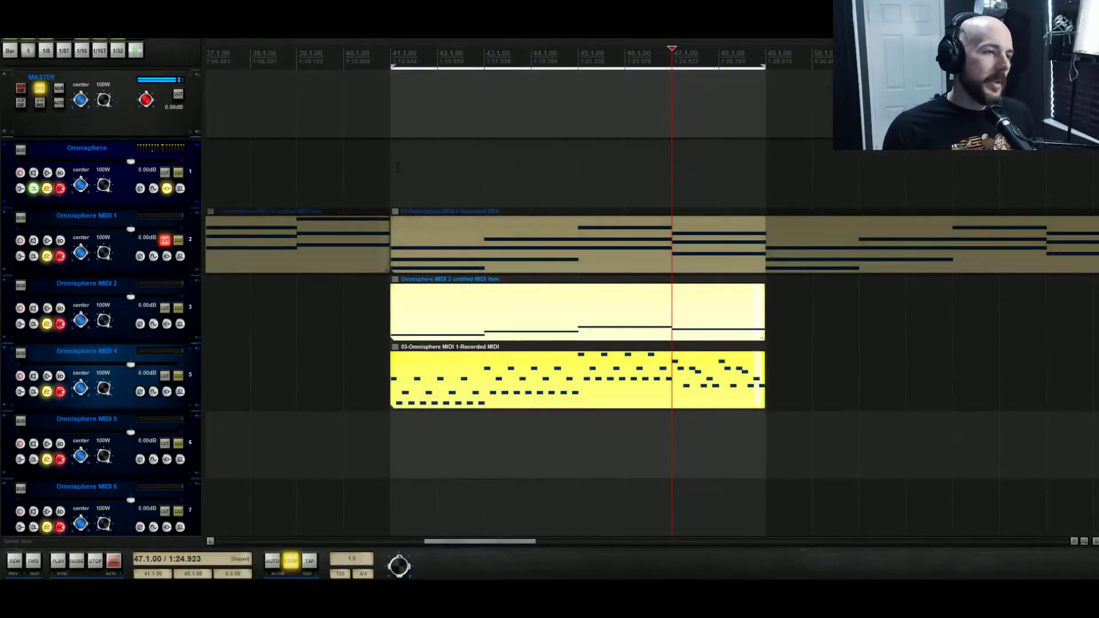
click(398, 167)
click(167, 189)
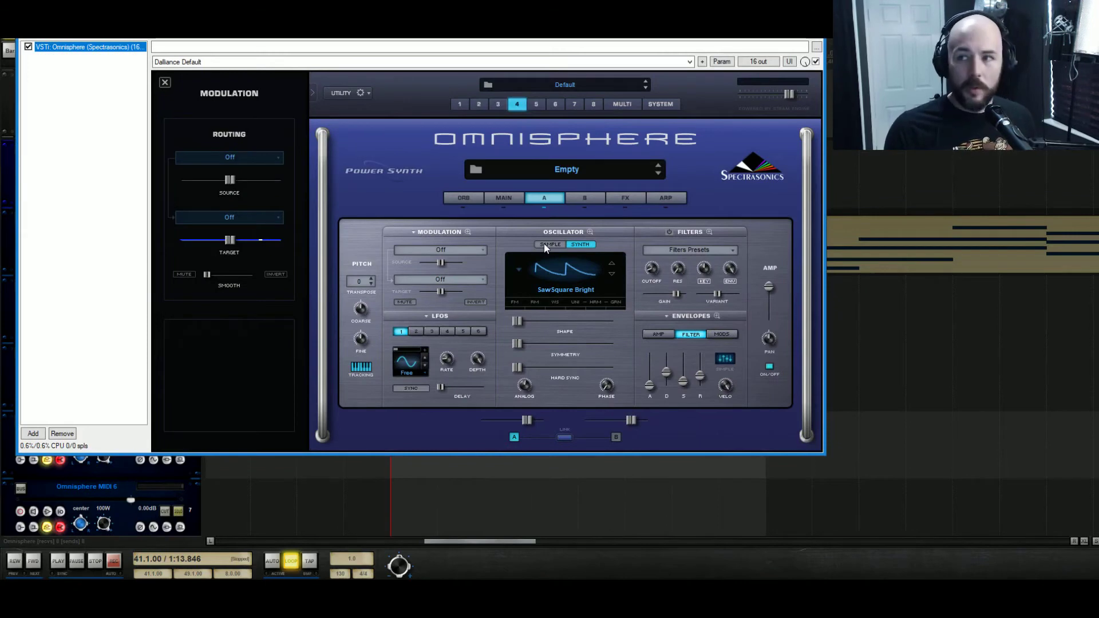
click(548, 245)
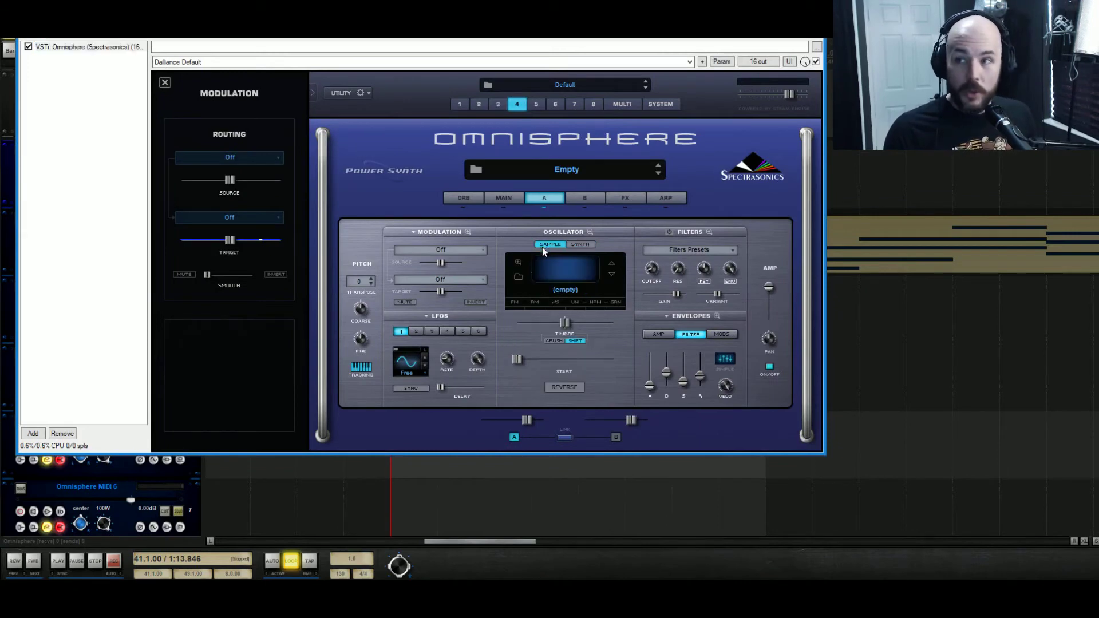
- Filter the soundsources to the Strings Acoustic type, load Atmosphere Strings - Close a into layer A and play it back
click(518, 277)
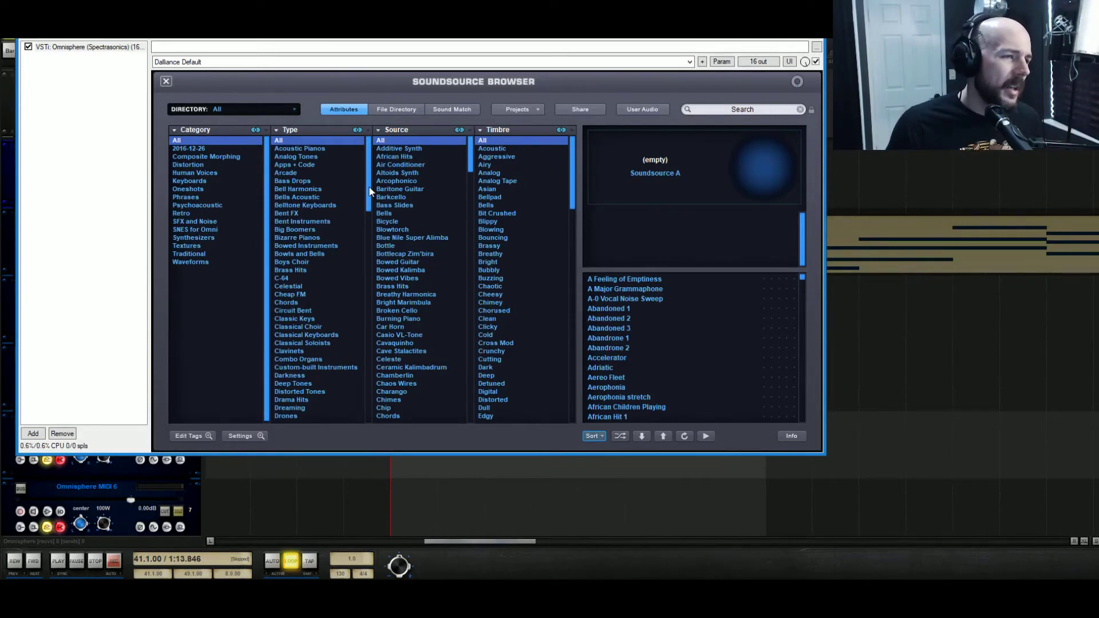
drag(370, 191, 368, 366)
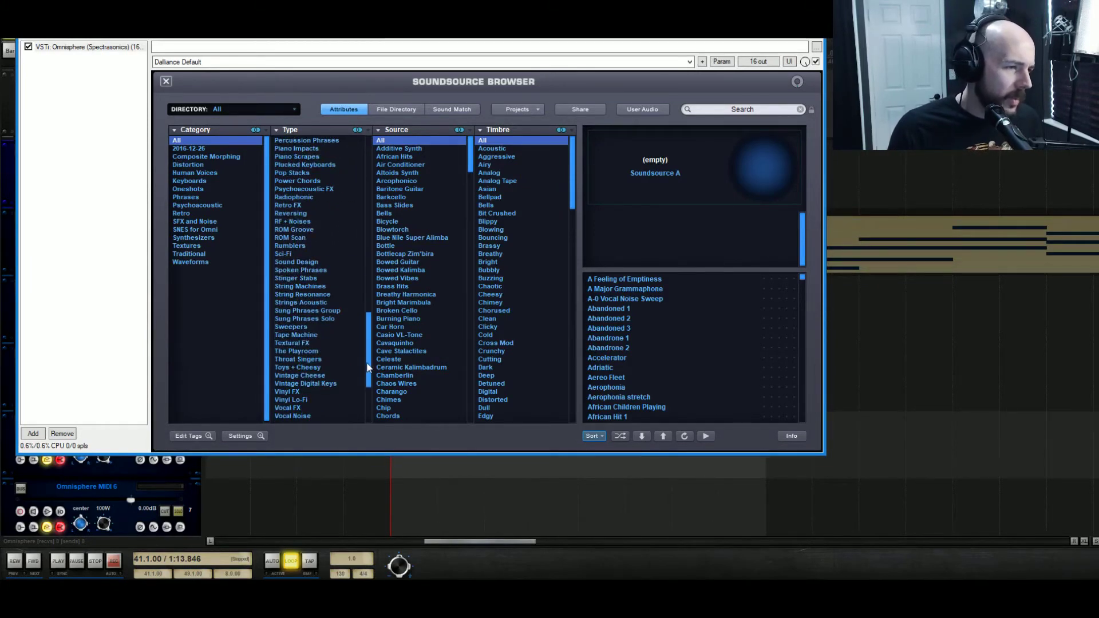
click(325, 302)
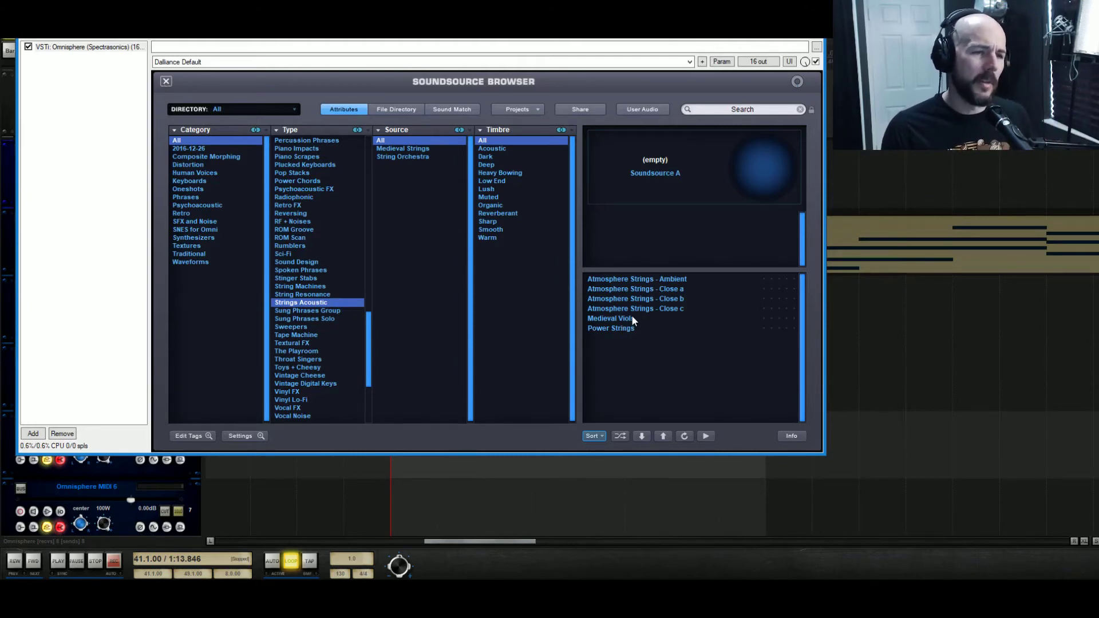
click(632, 290)
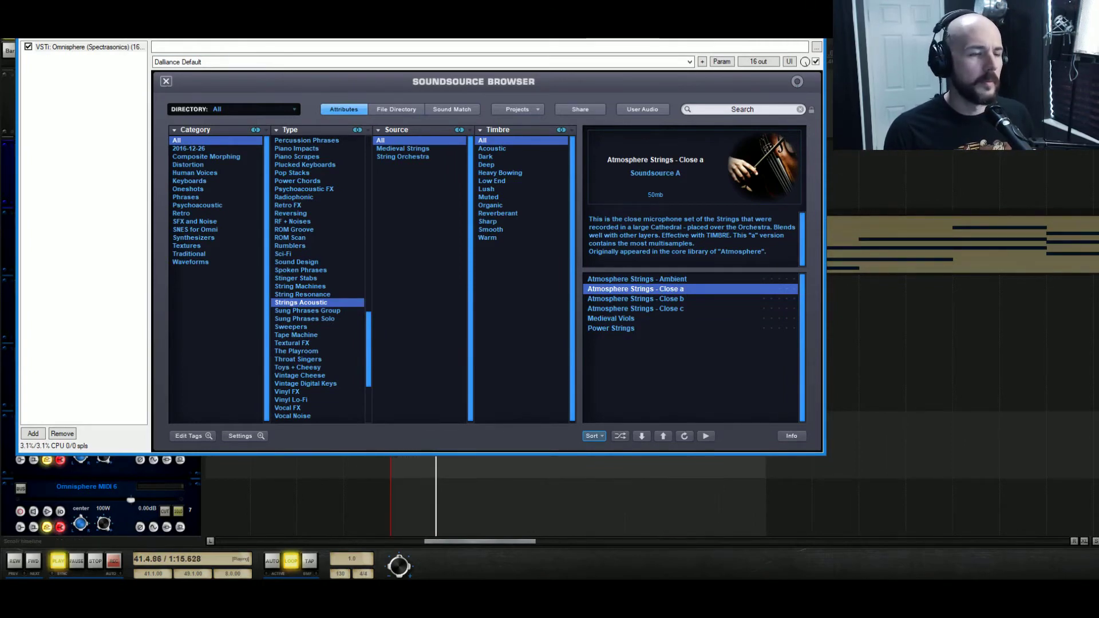
- Mute the Omnisphere MIDI 2 track and transpose all notes of the Omnisphere MIDI 4 arpeggio up one octave
click(813, 23)
click(165, 308)
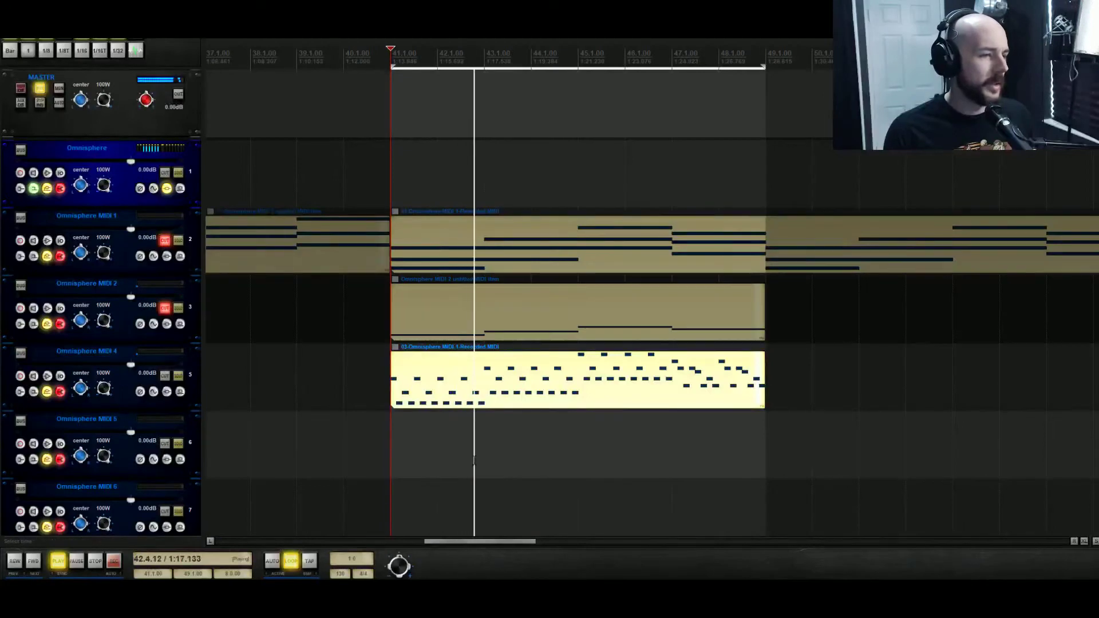
double_click(425, 394)
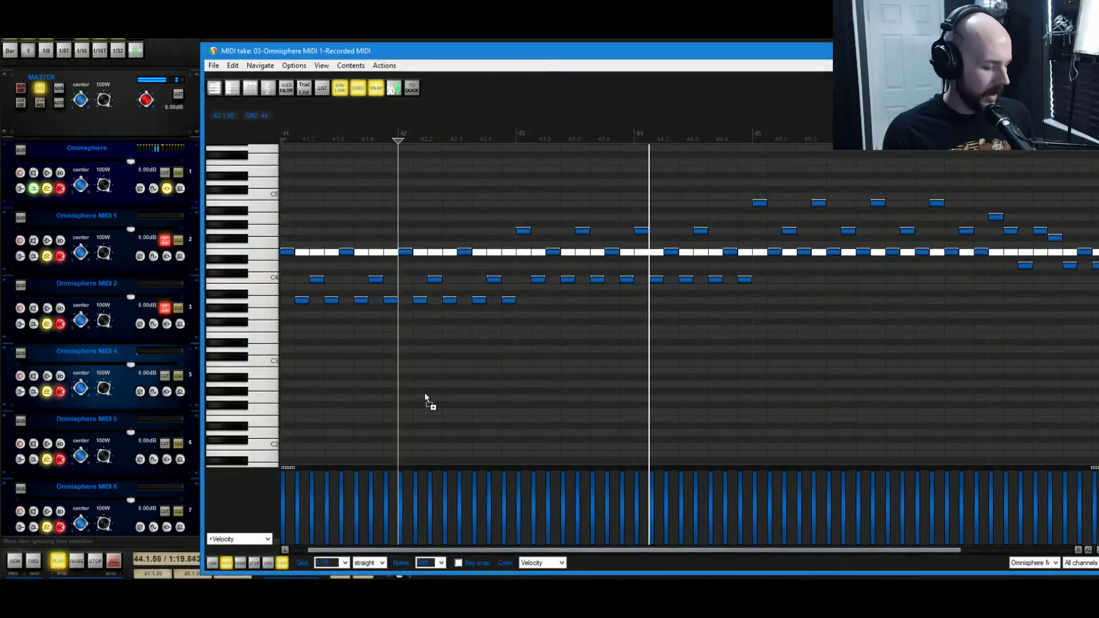
key(ctrl+a)
key(ctrl+F2)
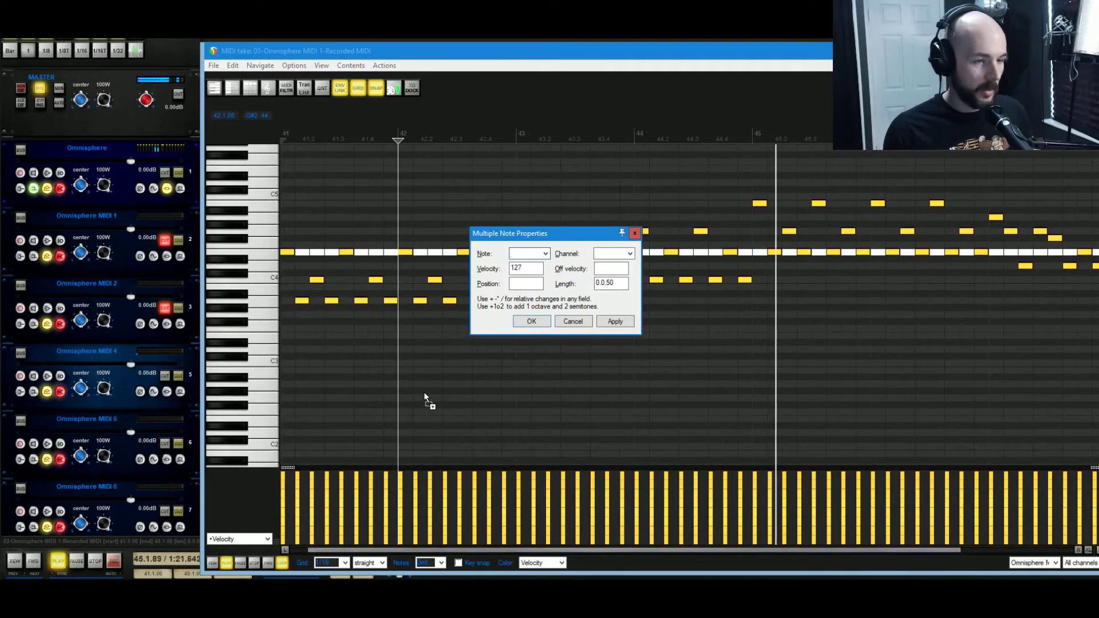
text(1o)
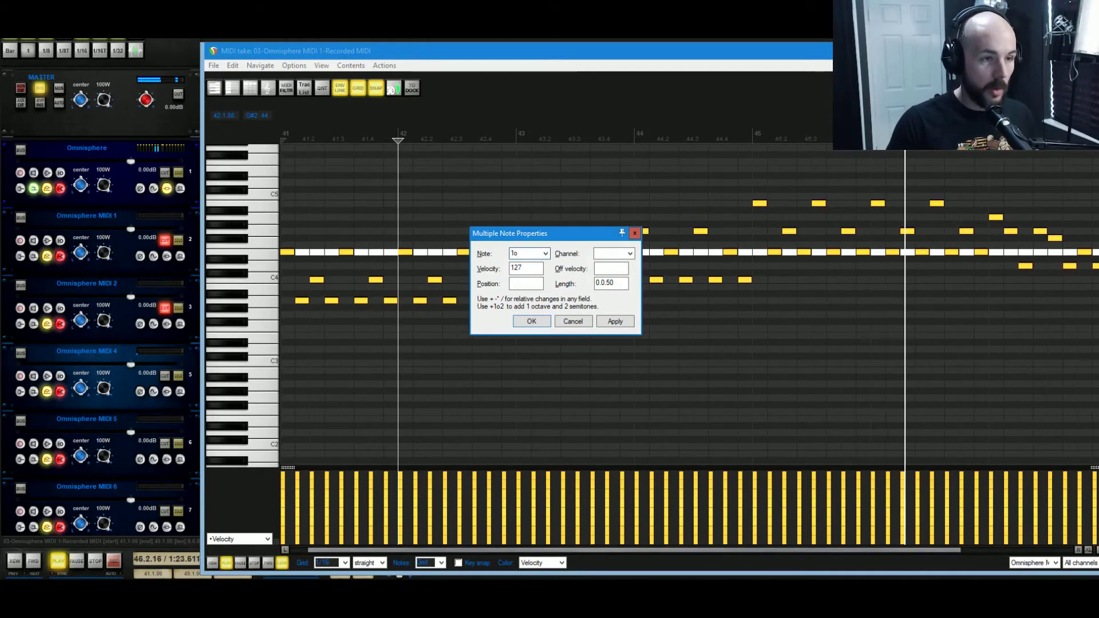
key(BackSpace)
key(BackSpace)
text(+1o)
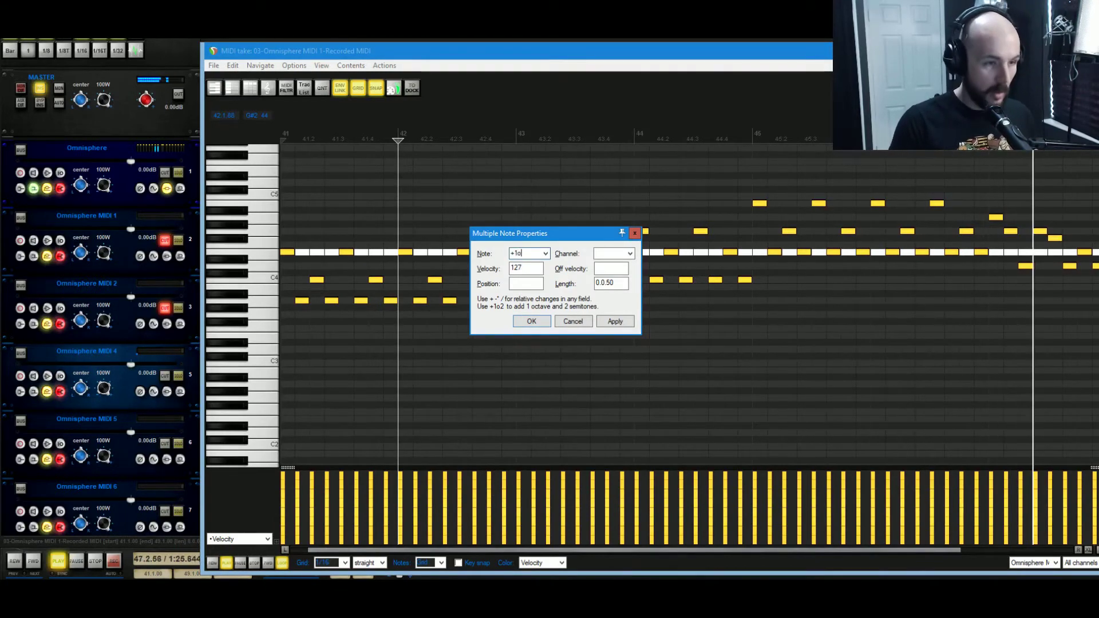
click(615, 322)
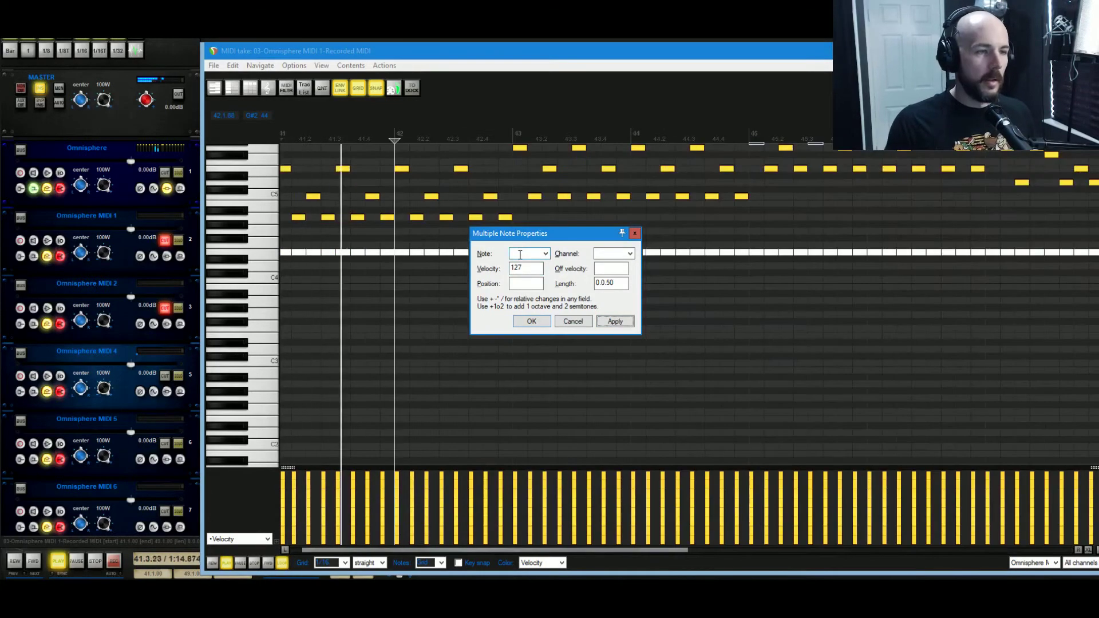
- Replace layer A's soundsource with Power Strings and return to the layer's synthesis controls
click(165, 190)
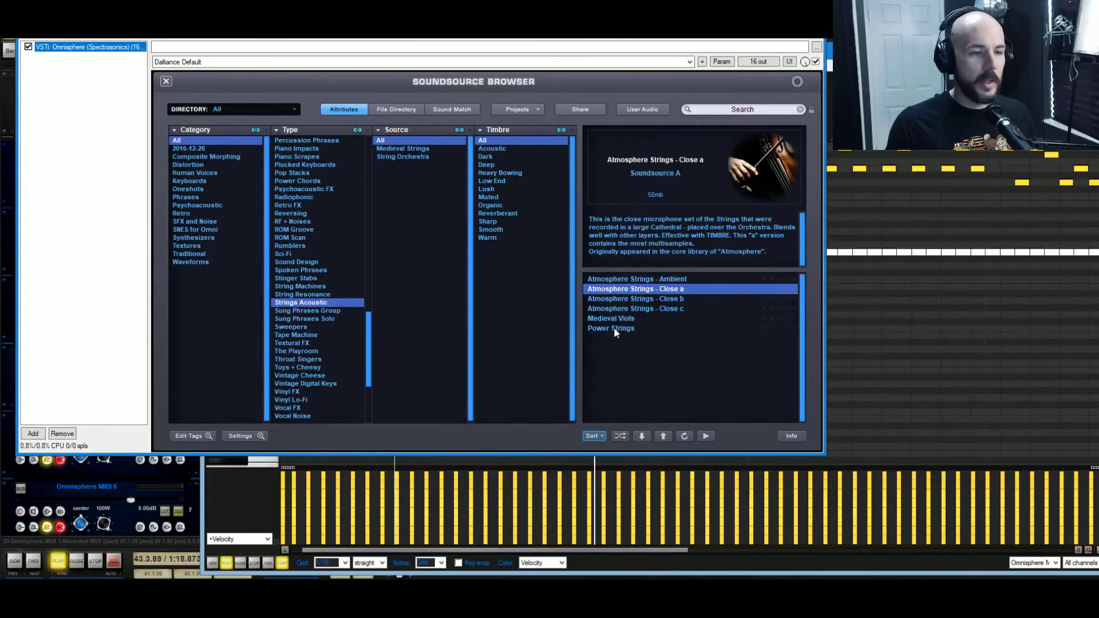
click(613, 328)
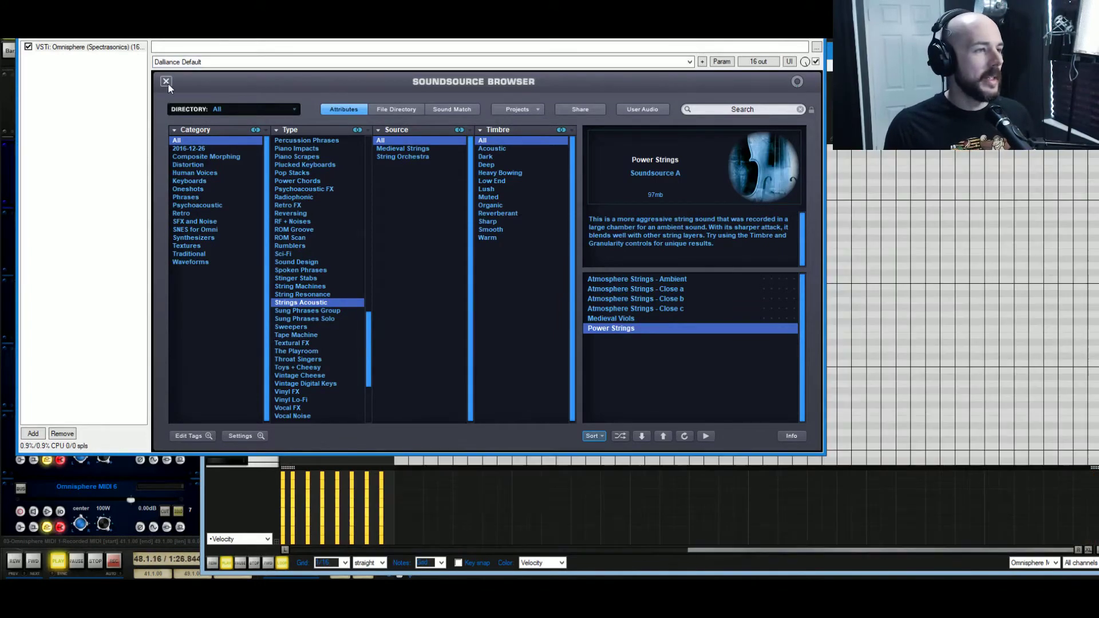
click(166, 82)
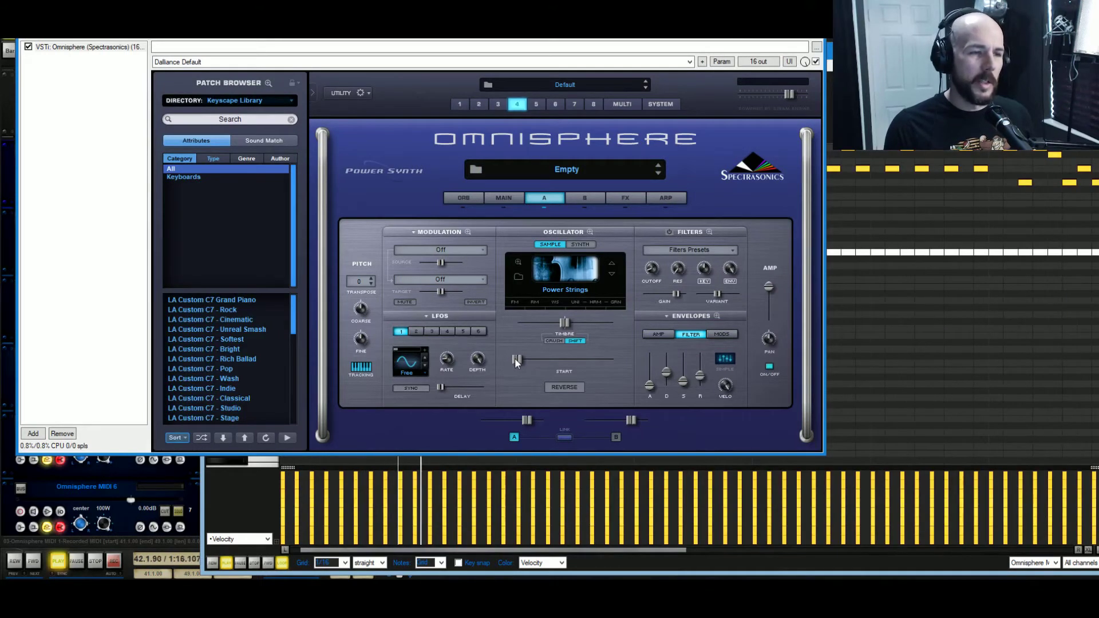
- Compare the Power Strings sample with and without a start offset, then set the start to about 0.107
drag(515, 359, 529, 359)
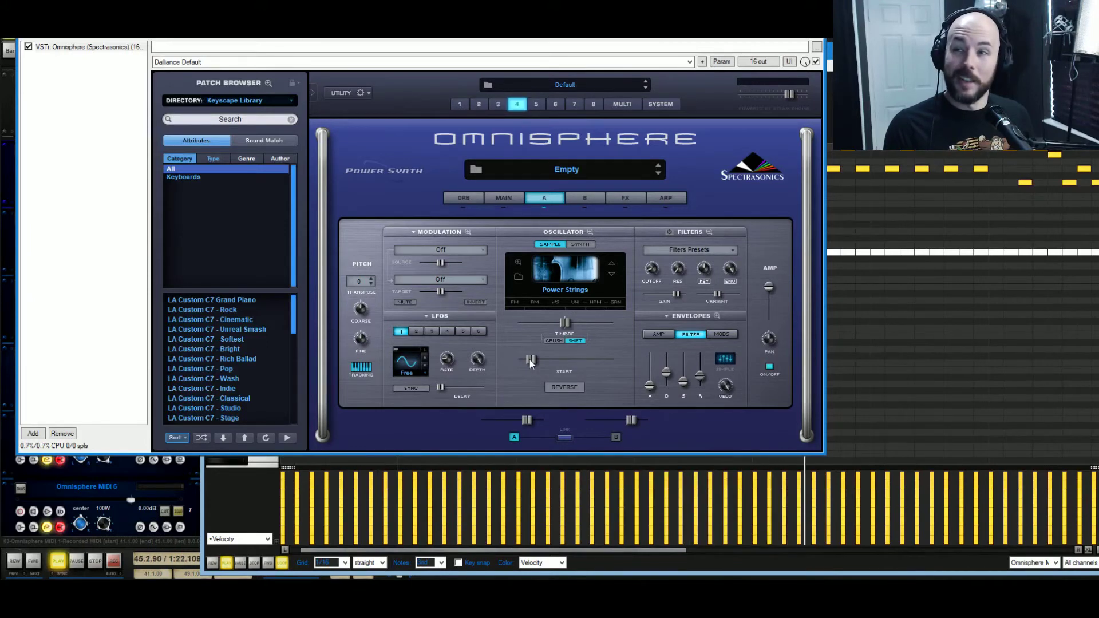
drag(527, 359, 516, 359)
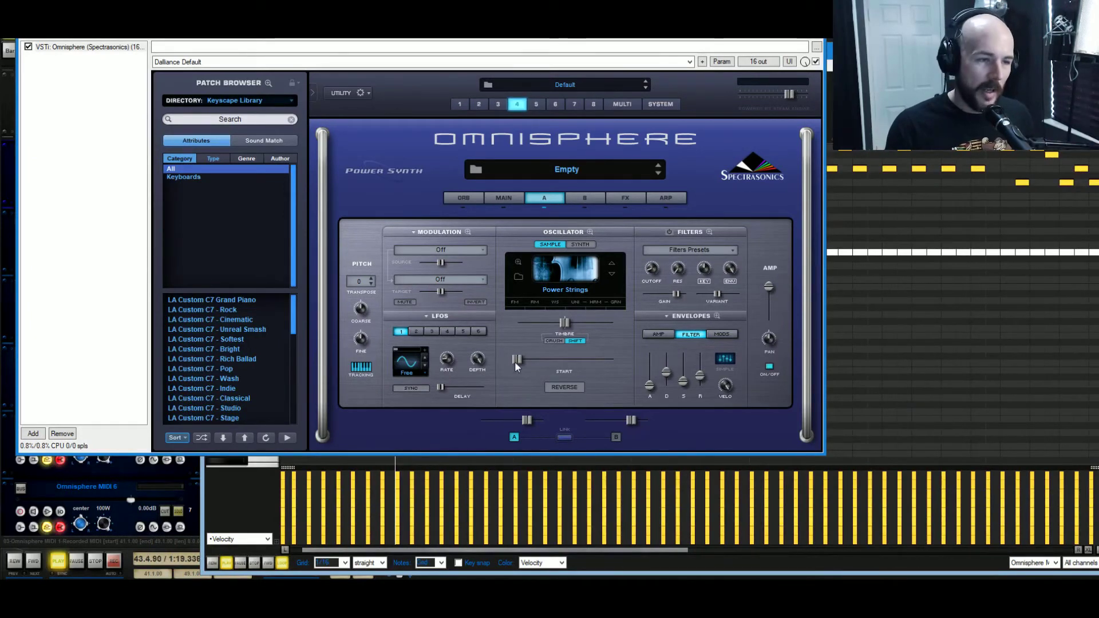
drag(515, 362, 526, 360)
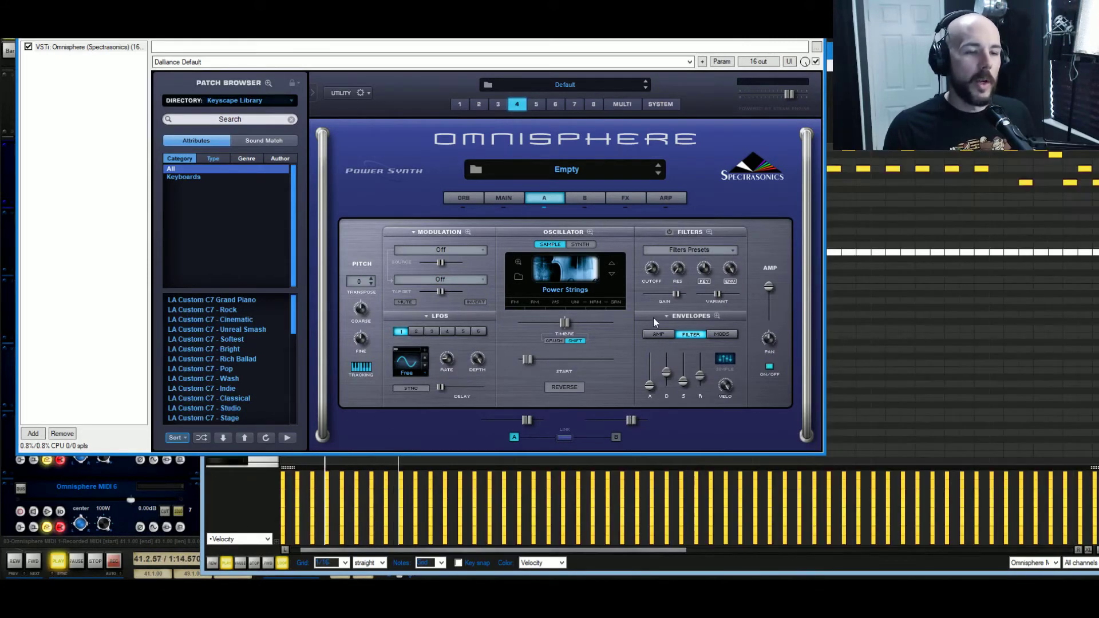
- In layer A's amp envelope, drop the sustain to its minimum and set a very short decay
click(657, 334)
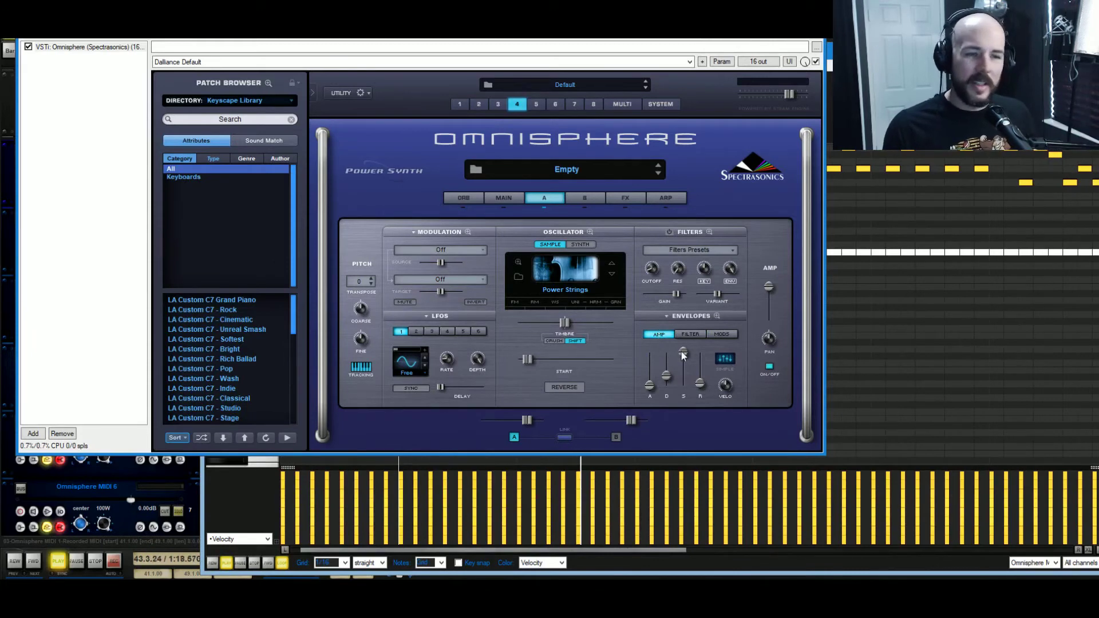
drag(683, 353, 666, 391)
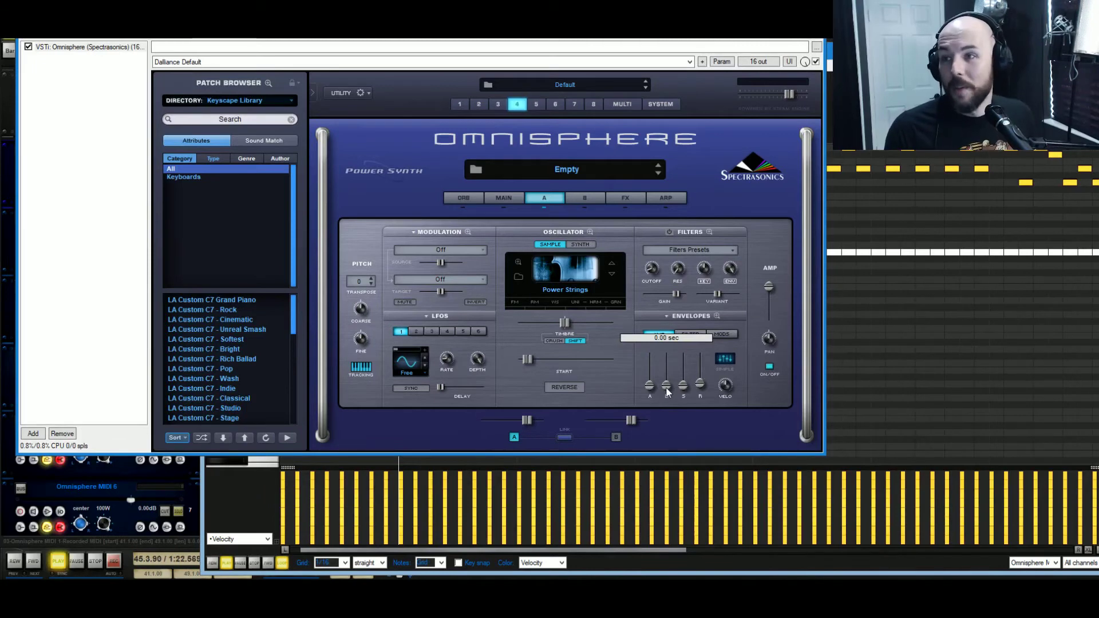
drag(667, 390, 677, 387)
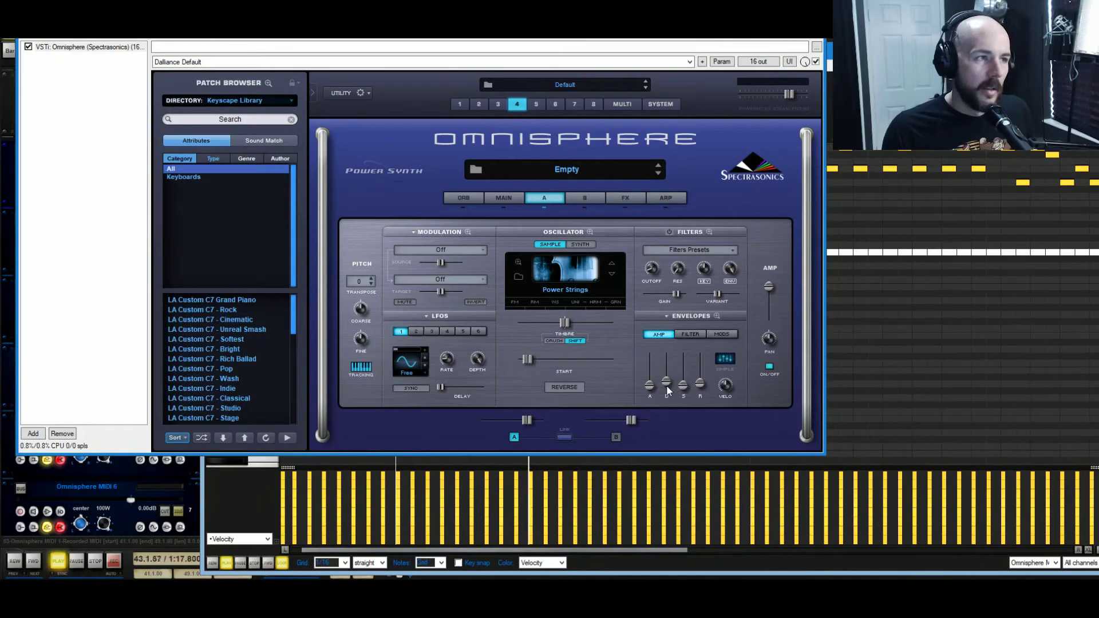
- Lengthen the amp envelope's release to 1.00 sec and raise the sustain slightly, trying levels such as 0.10 and 0.26
mouse_move(684, 382)
mouse_down()
mouse_move(695, 368)
mouse_move(702, 379)
mouse_up()
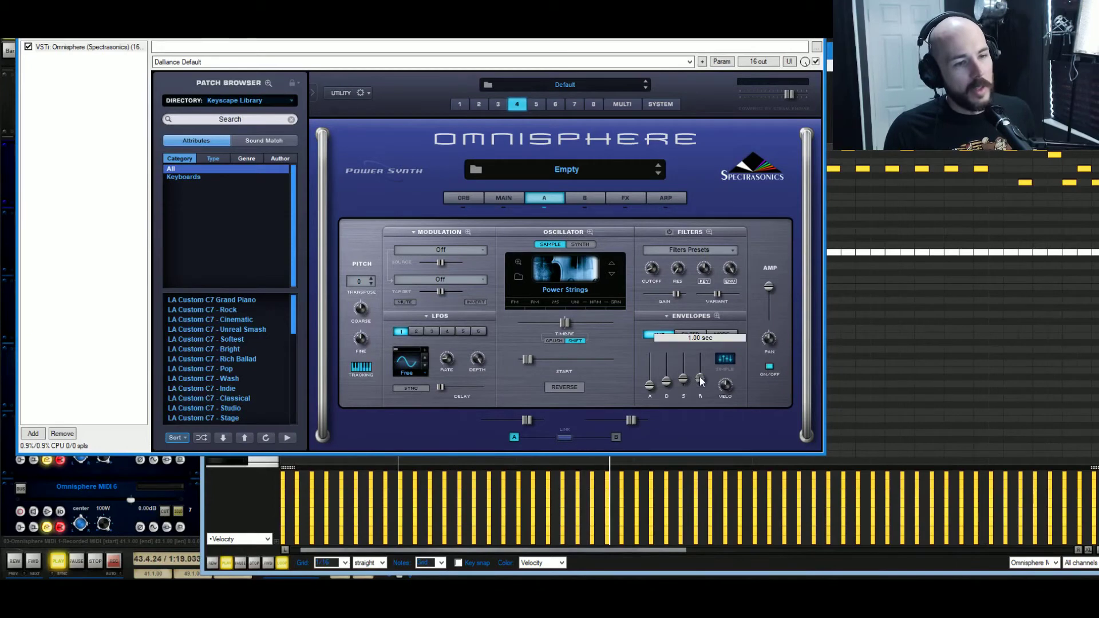
drag(687, 382, 686, 385)
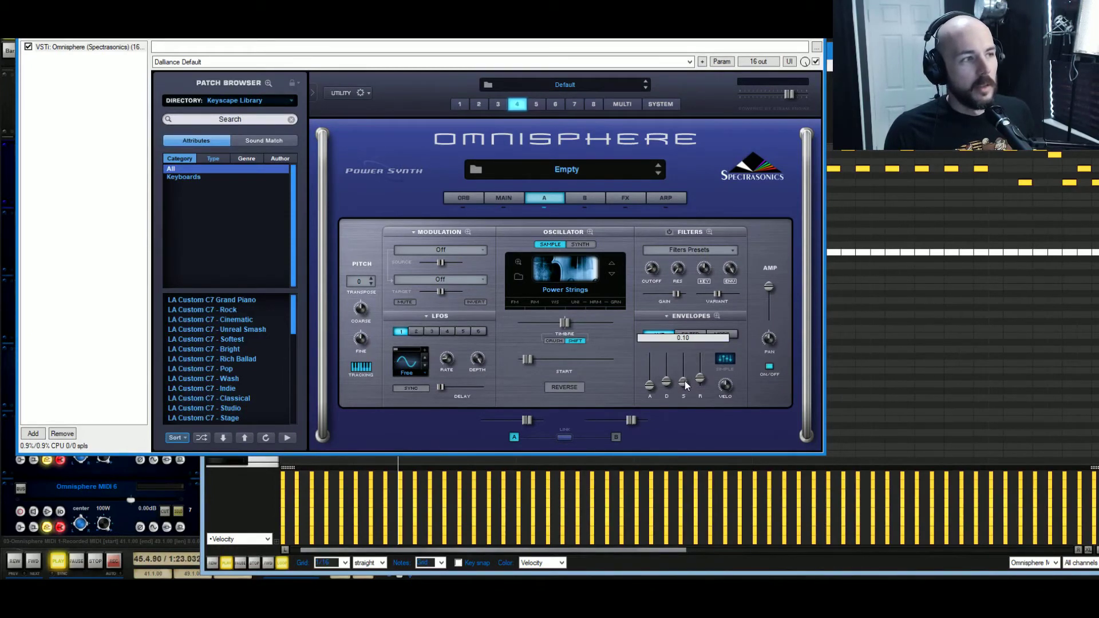
drag(686, 386, 694, 380)
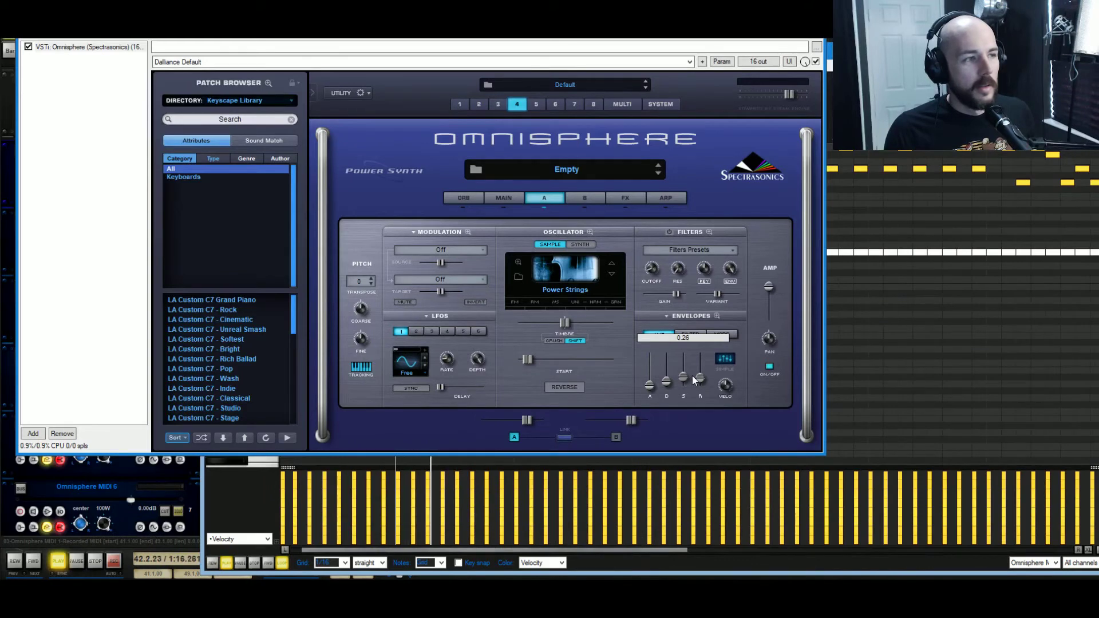
drag(690, 379, 689, 379)
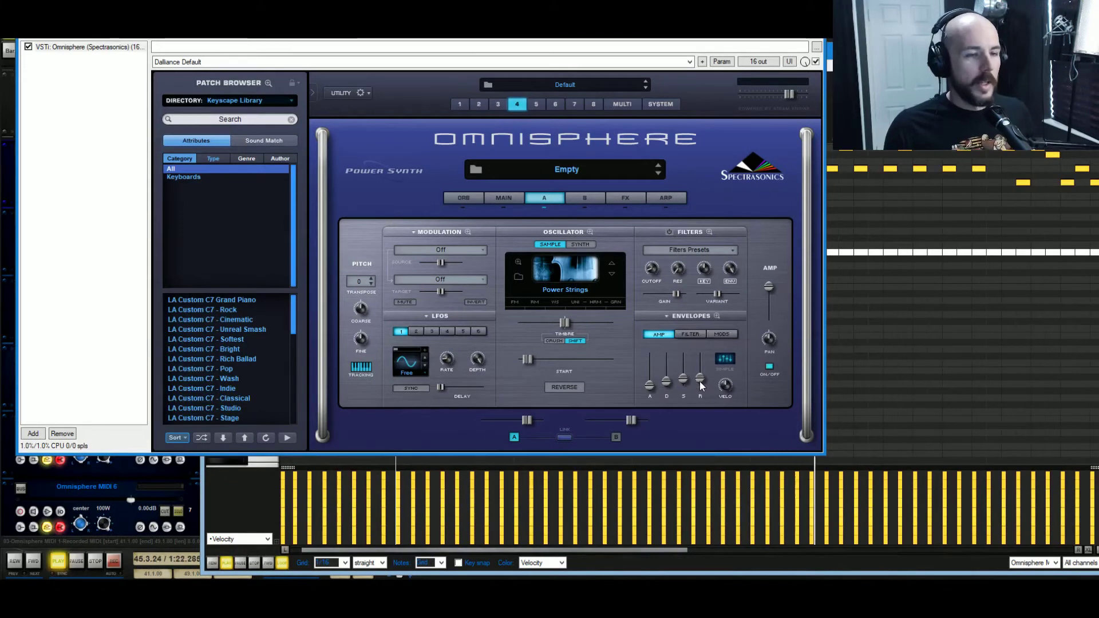
- Shorten the amp envelope's release to about 0.49 sec and raise its sustain a little
mouse_move(697, 385)
mouse_move(696, 382)
mouse_down()
mouse_move(692, 398)
mouse_move(697, 390)
mouse_up()
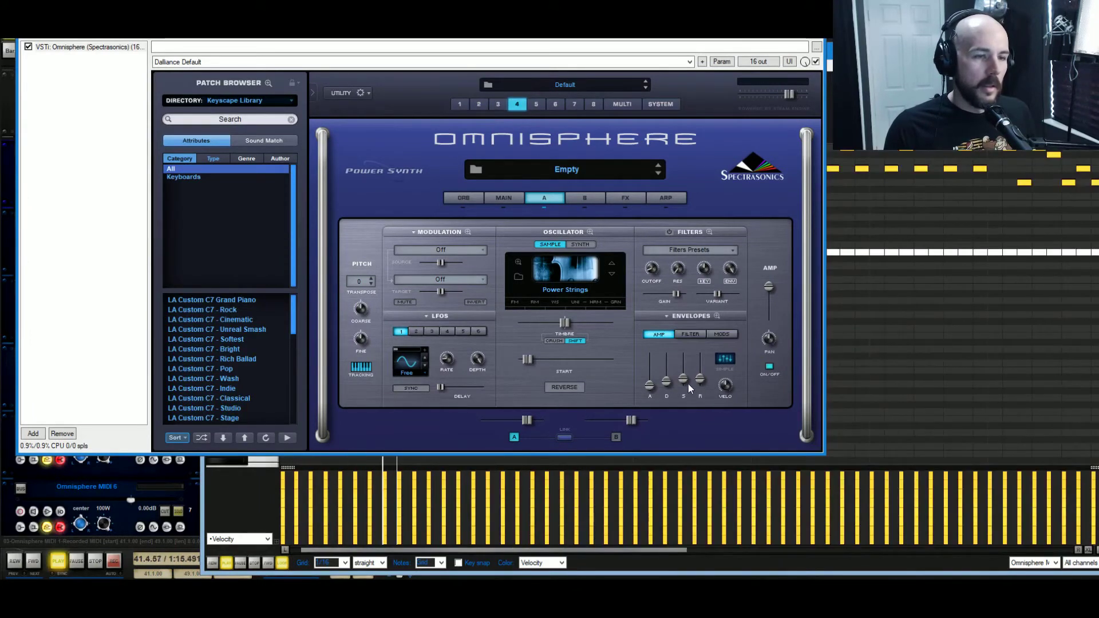
drag(695, 383, 725, 315)
click(684, 378)
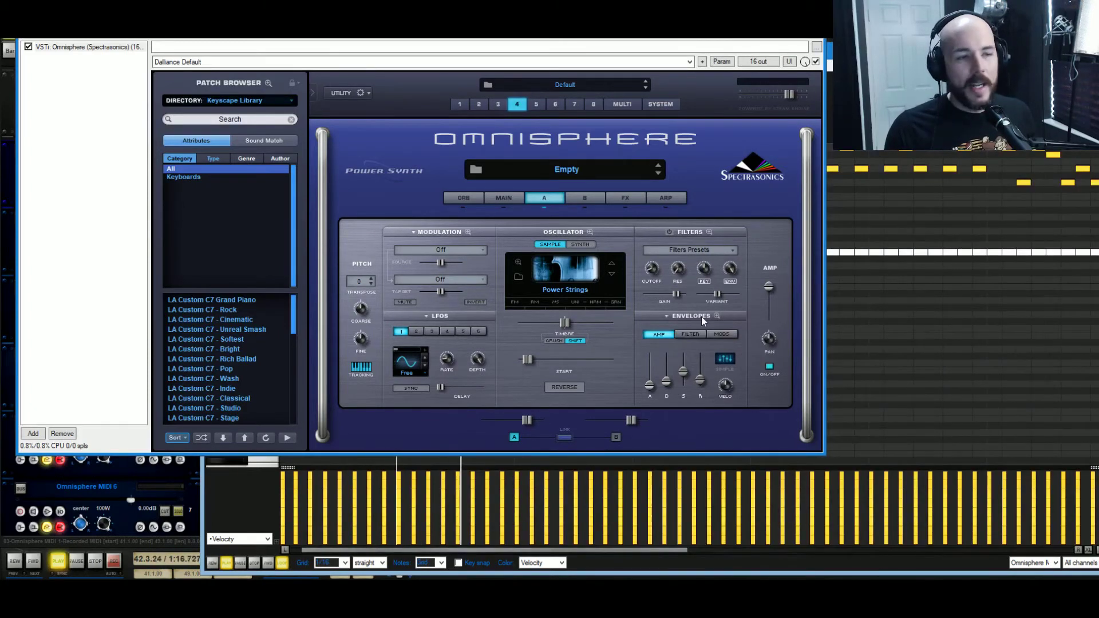
- Move the Power Strings sample start closer to the beginning and shorten the amp envelope's release slightly more
mouse_move(529, 364)
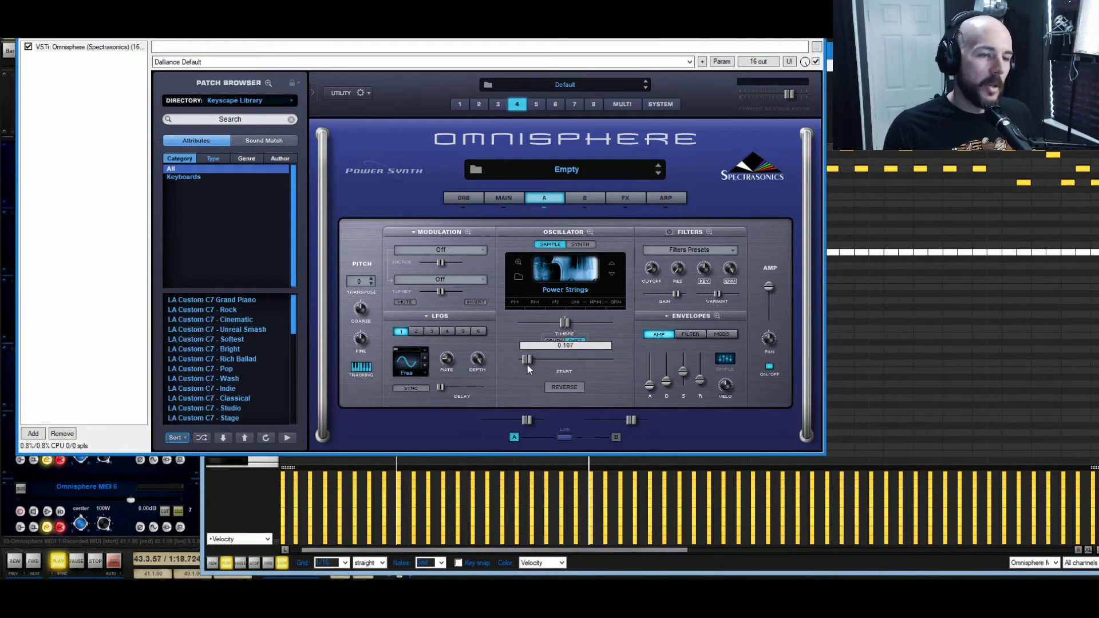
drag(527, 363, 461, 376)
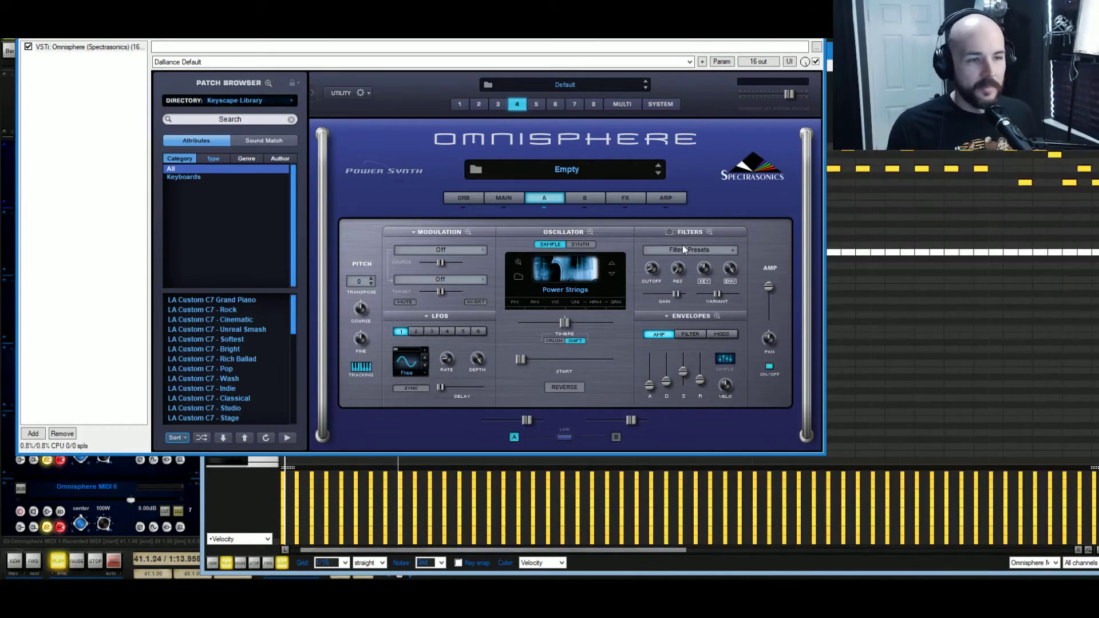
mouse_move(702, 386)
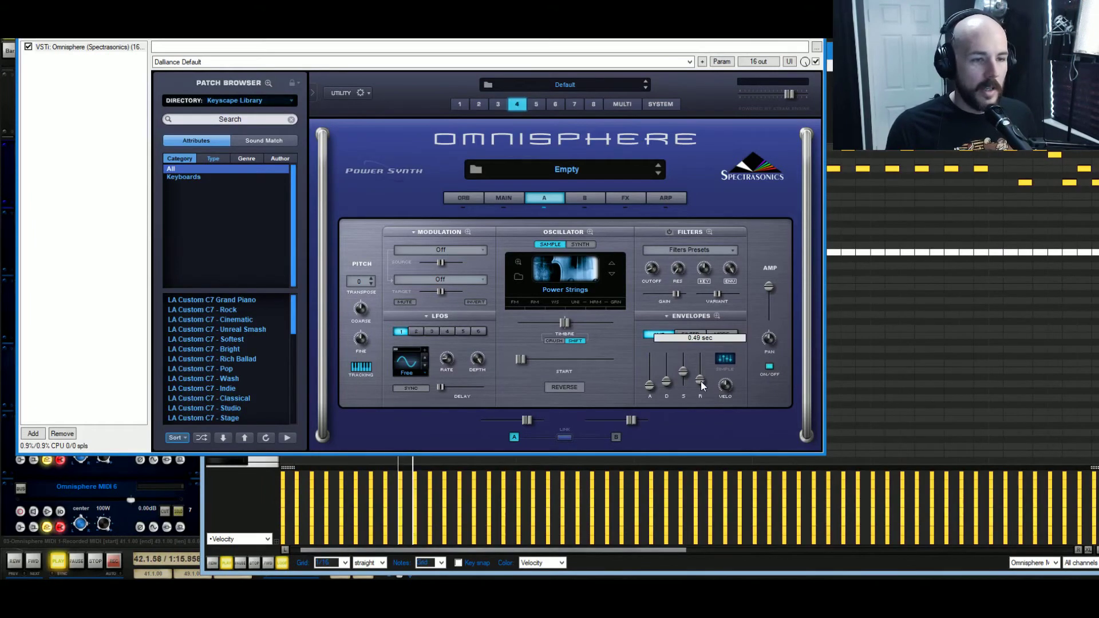
drag(697, 394, 697, 397)
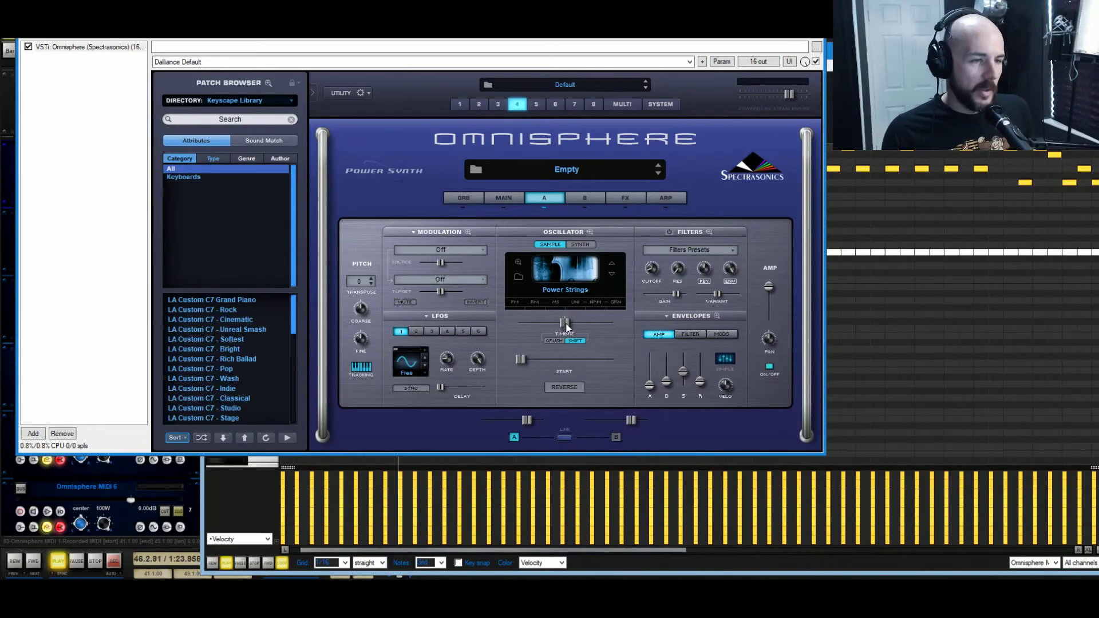
- Try the Power Strings timbre at 1.000 and reset it to its centre value
drag(565, 324, 625, 338)
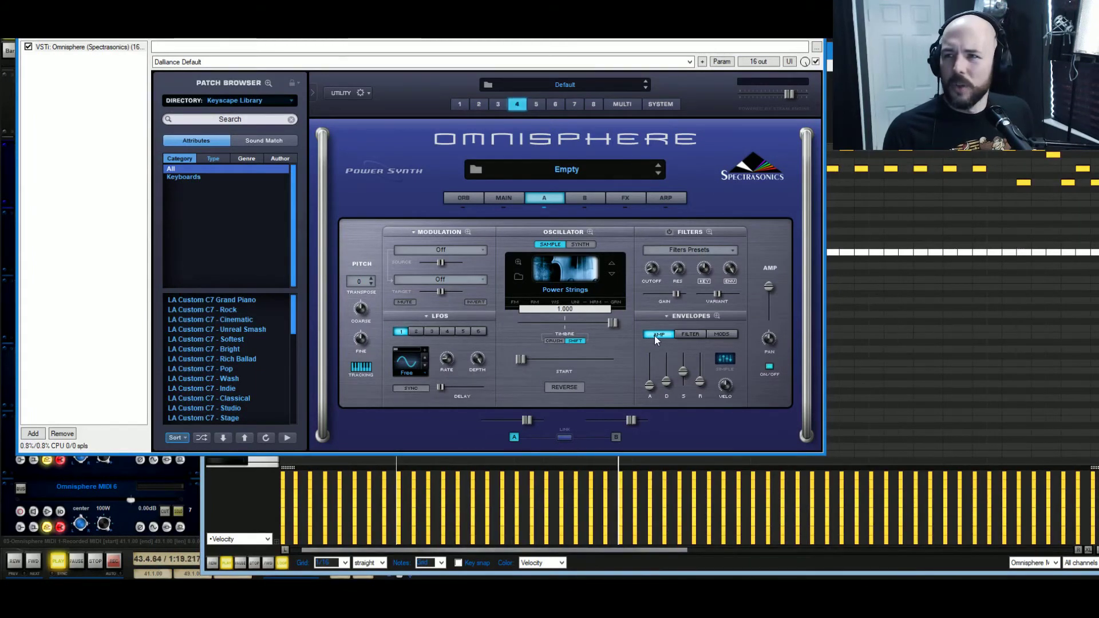
ctrl+click(613, 322)
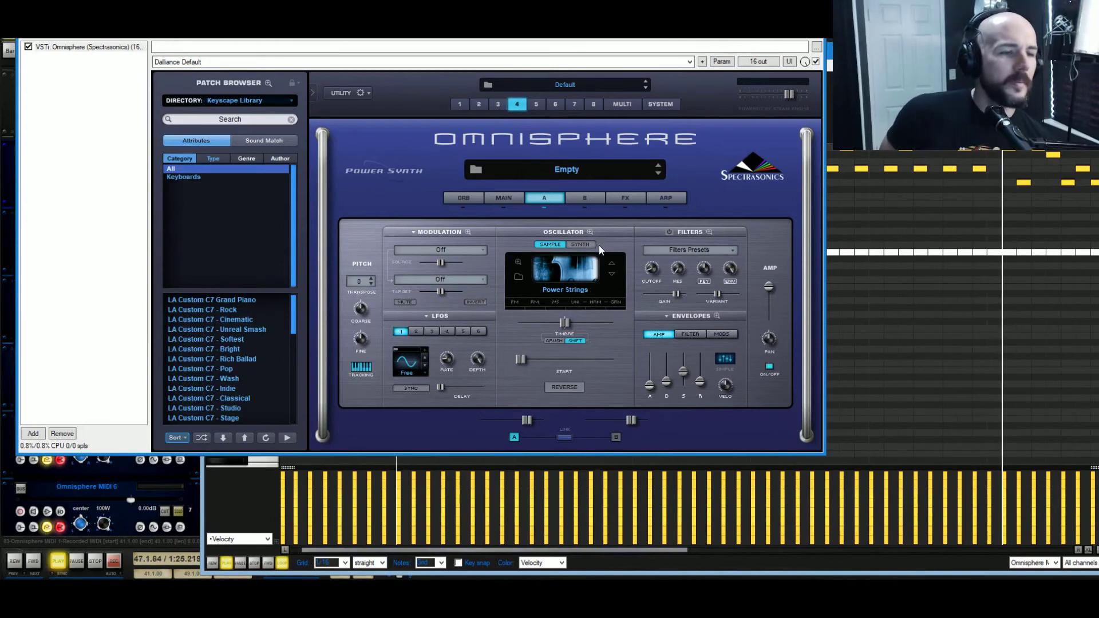
- Try the patch octave at -1 and +1, and return it to 0
click(505, 200)
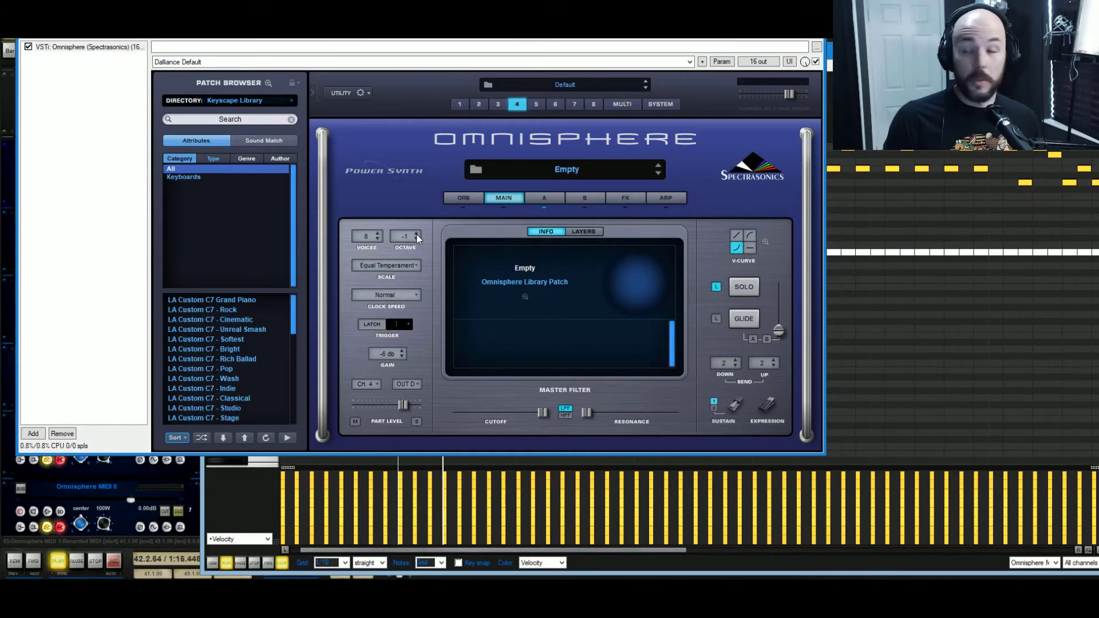
click(416, 236)
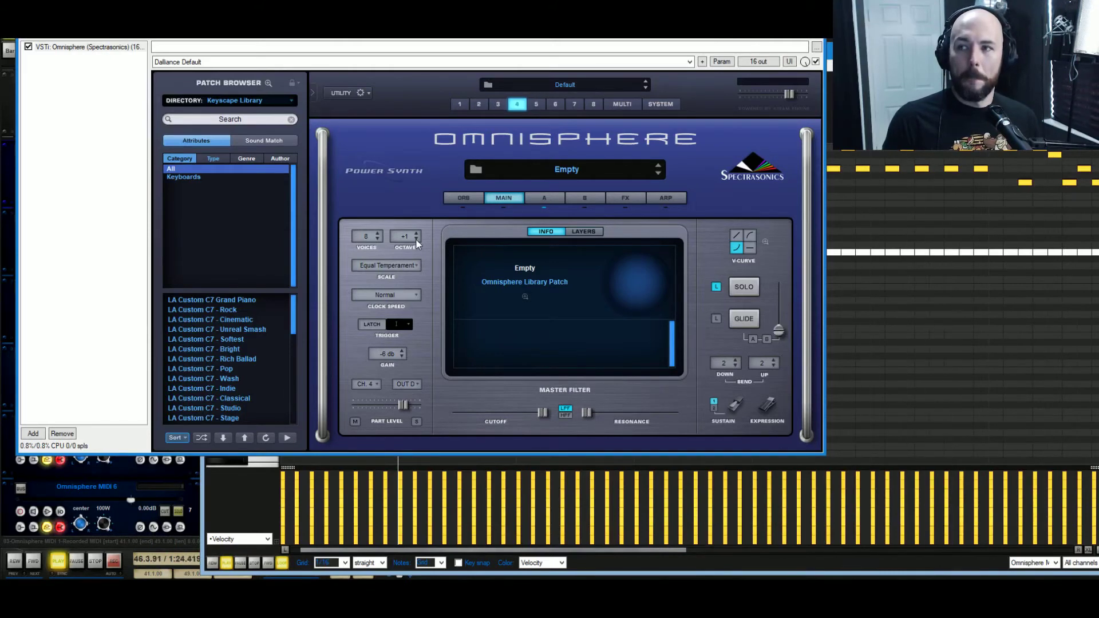
click(416, 239)
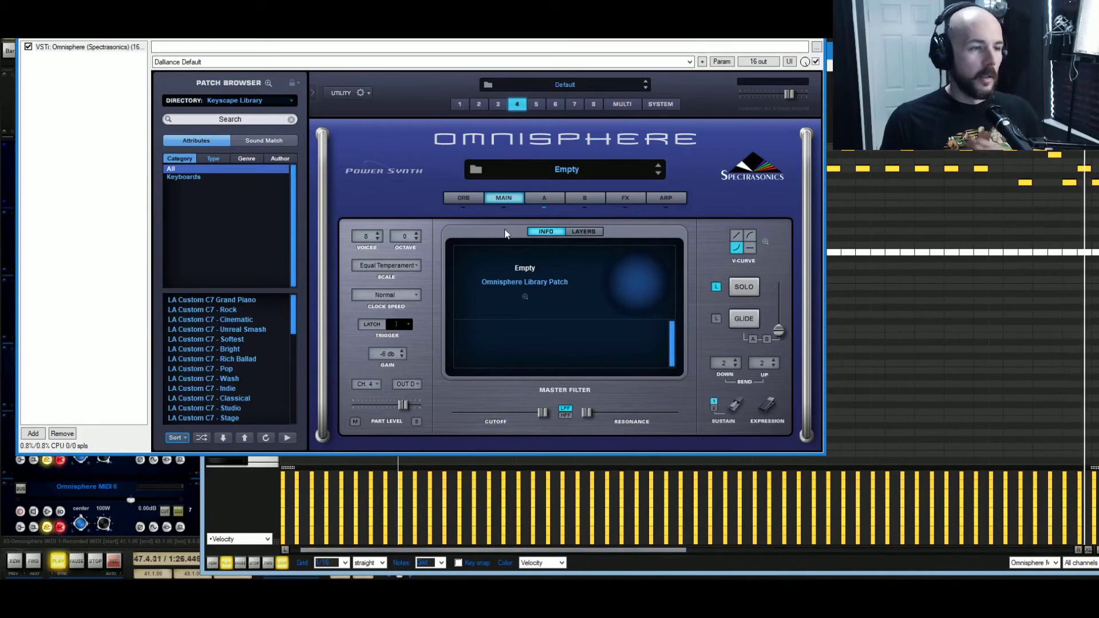
- Return to layer A and lower the amp envelope's sustain slightly
click(544, 198)
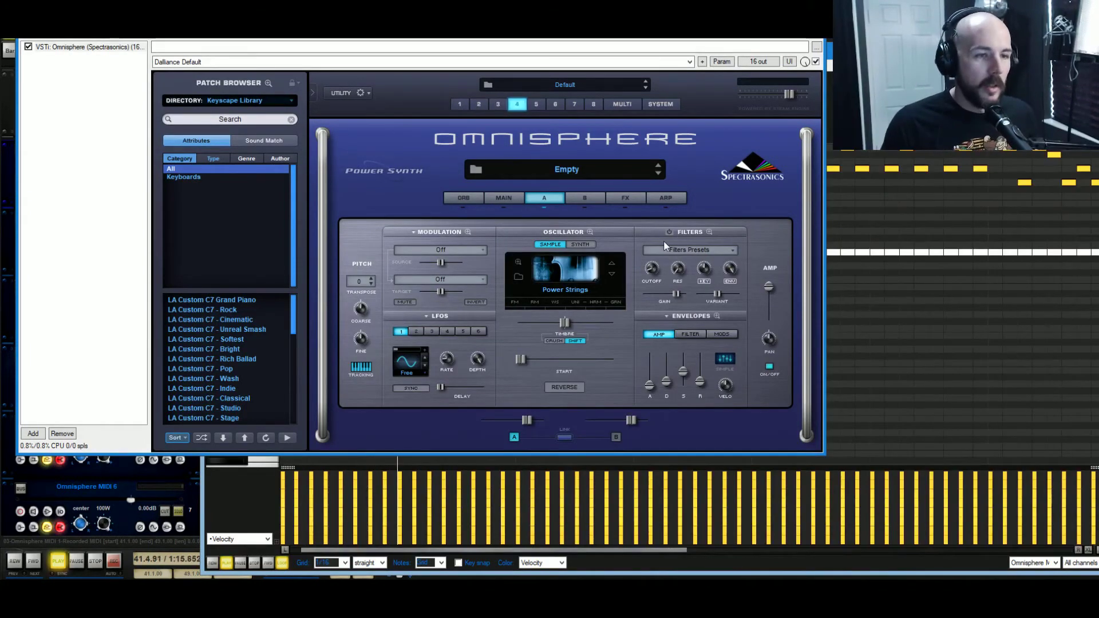
drag(683, 372, 679, 435)
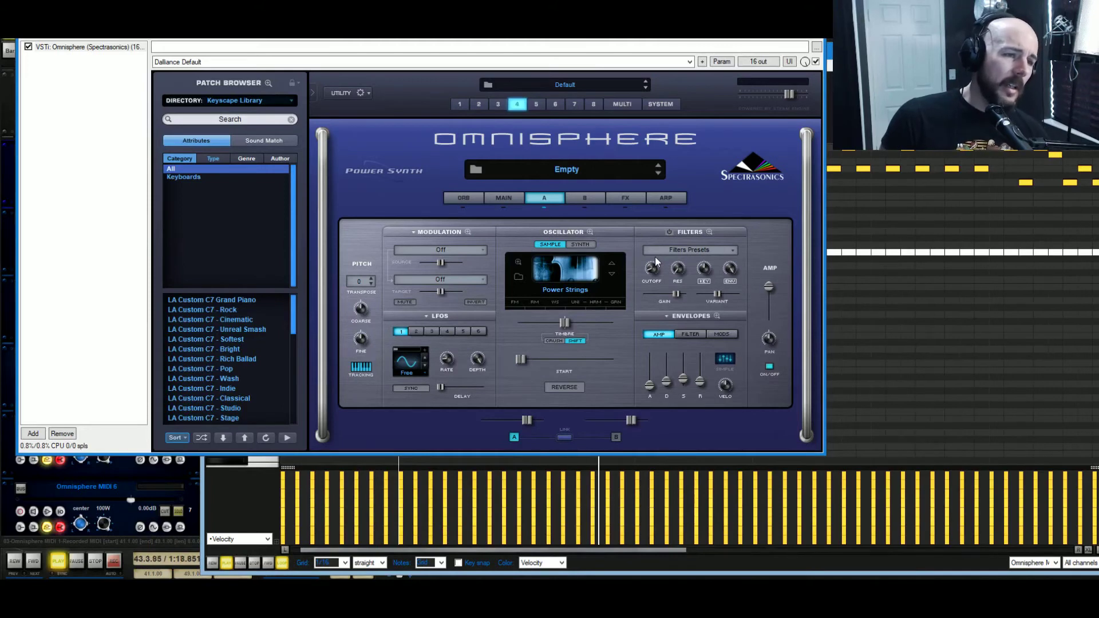
- Enable layer A's Waveshaper, try a shaper depth of 0.165 and a much higher one, and raise the Waveshaper gain
click(554, 302)
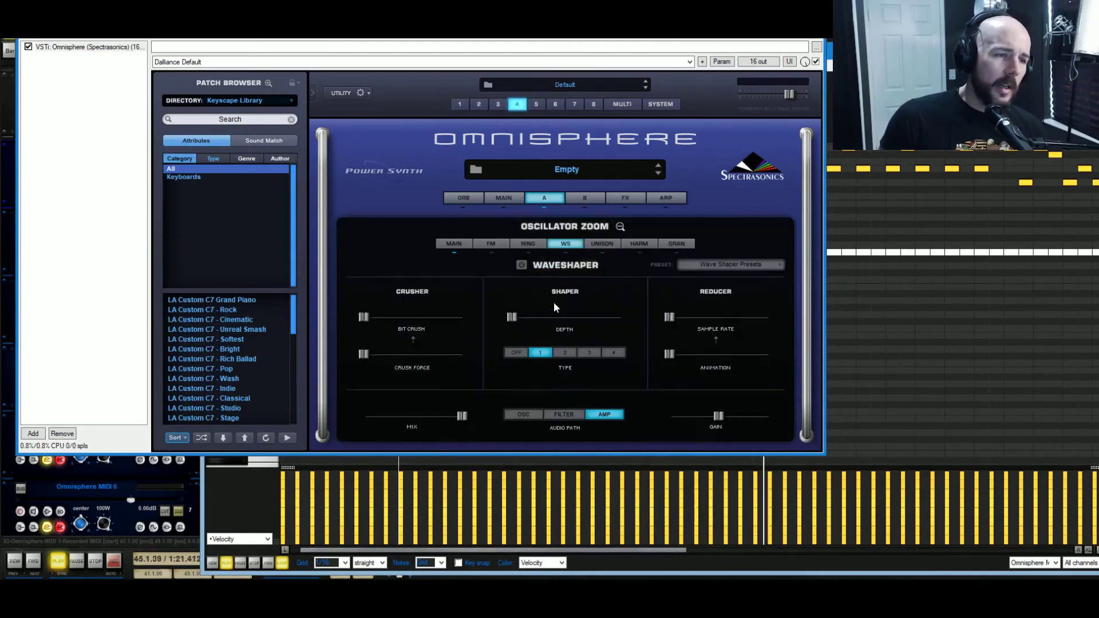
click(521, 264)
mouse_move(511, 316)
mouse_down()
mouse_move(541, 320)
mouse_move(522, 321)
mouse_up()
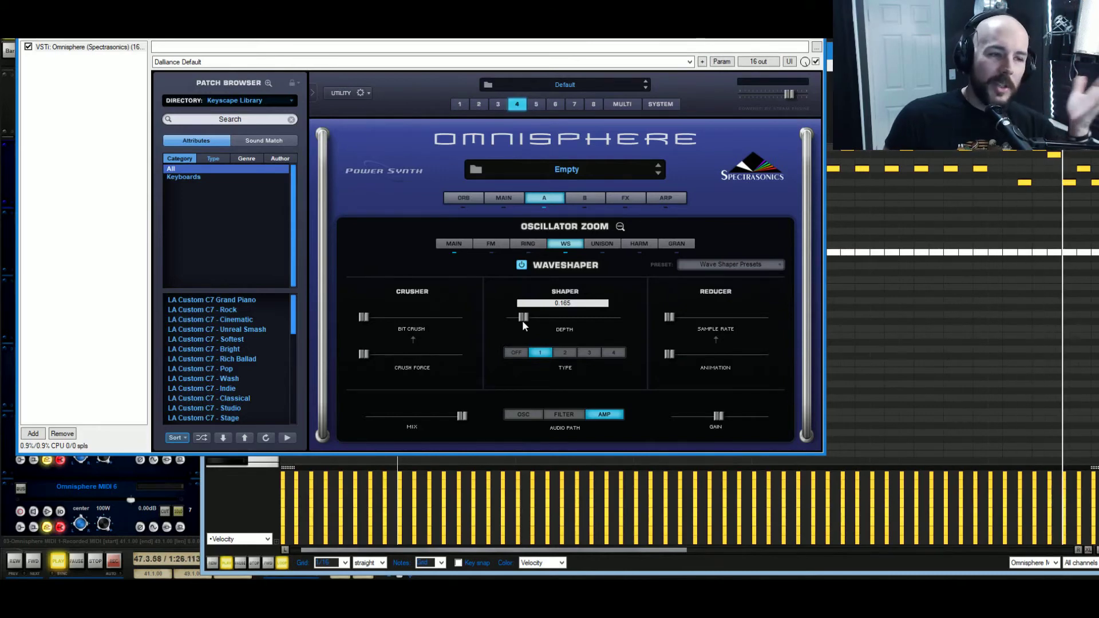
drag(522, 320, 596, 322)
drag(718, 413, 776, 415)
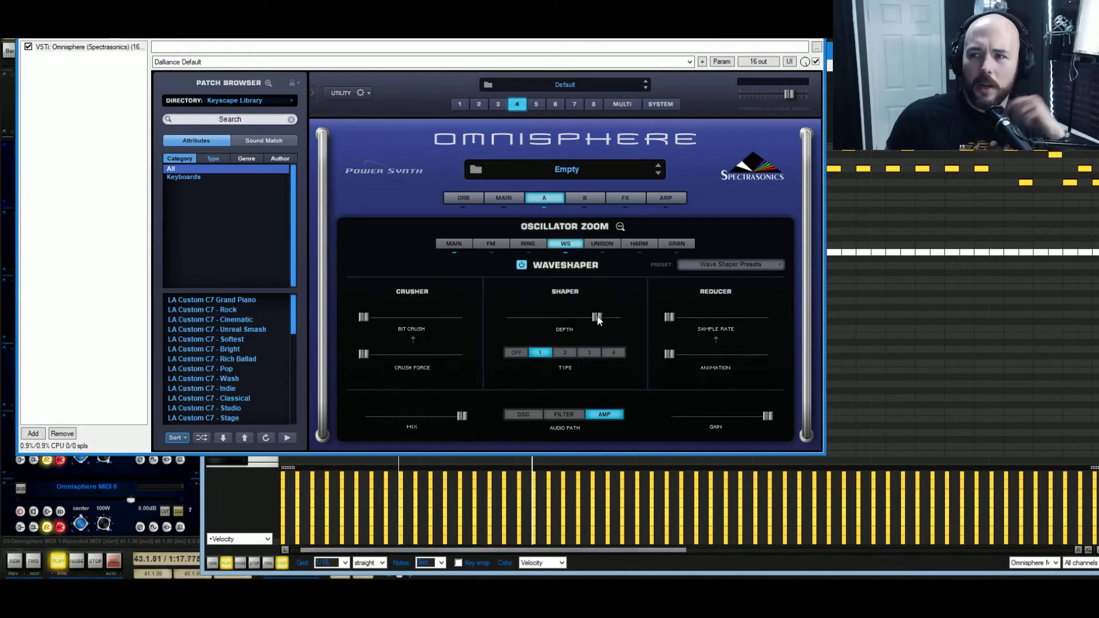
- Reduce the Waveshaper's shaper depth to a low level and bring its gain back to about the centre
drag(596, 319, 551, 324)
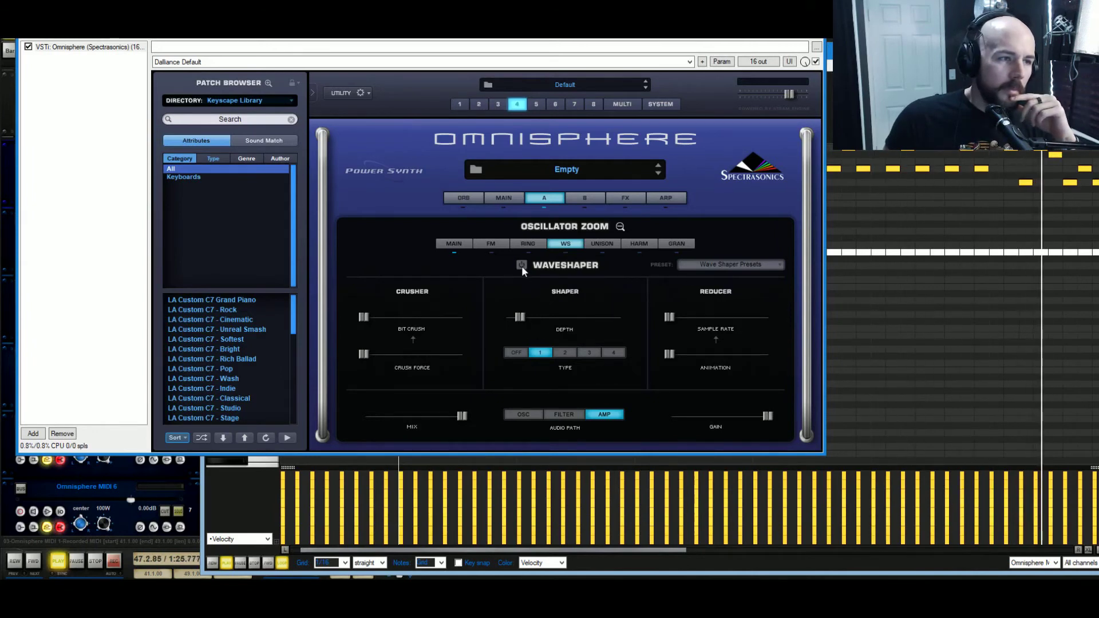
drag(768, 417, 721, 418)
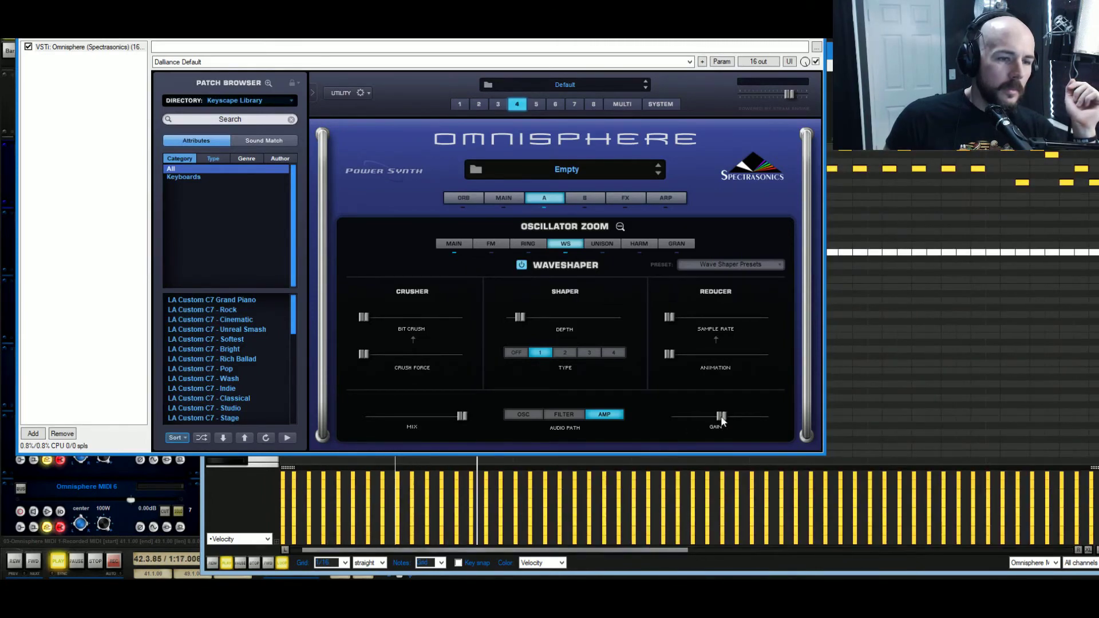
drag(722, 421, 719, 421)
- Try a medium shaper depth, settle on a low one, compare with the Waveshaper bypassed, and close the oscillator zoom
drag(523, 317, 554, 325)
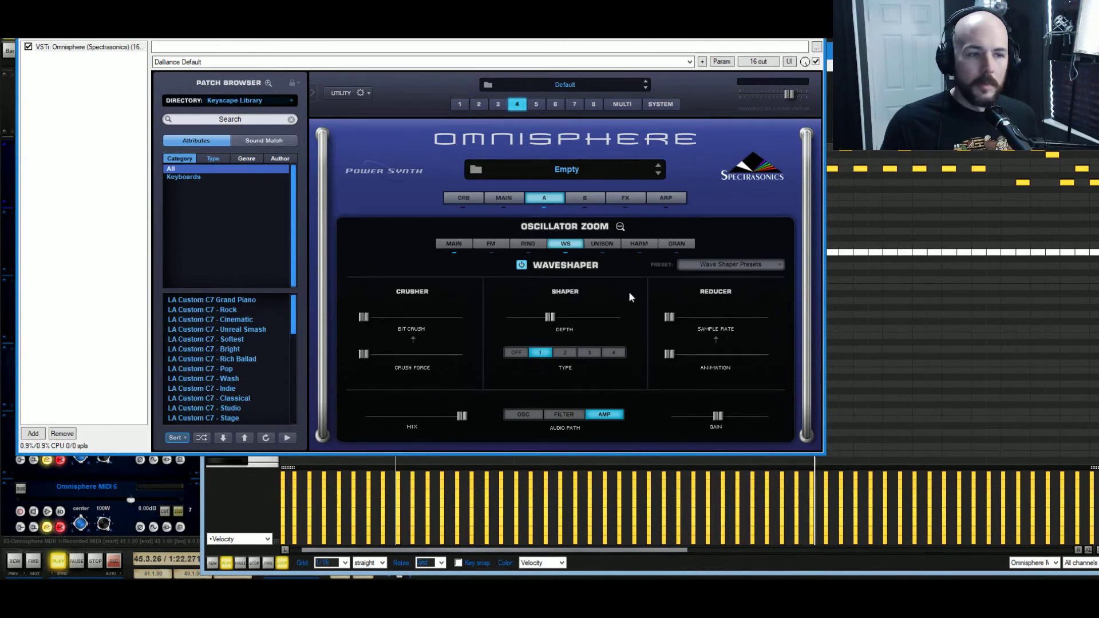
drag(549, 317, 528, 319)
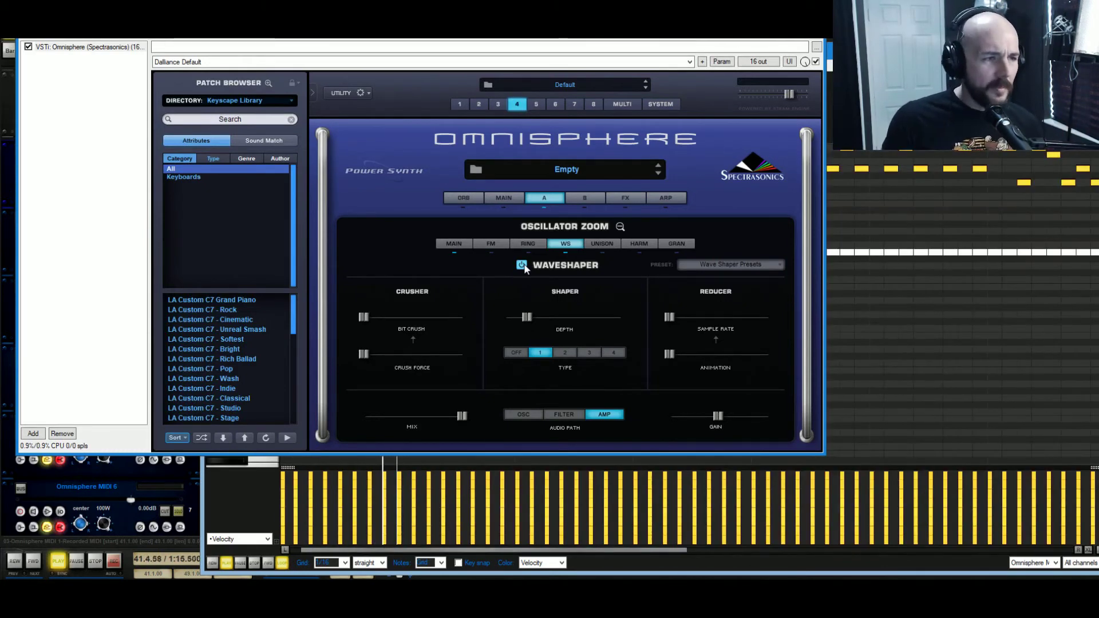
click(523, 265)
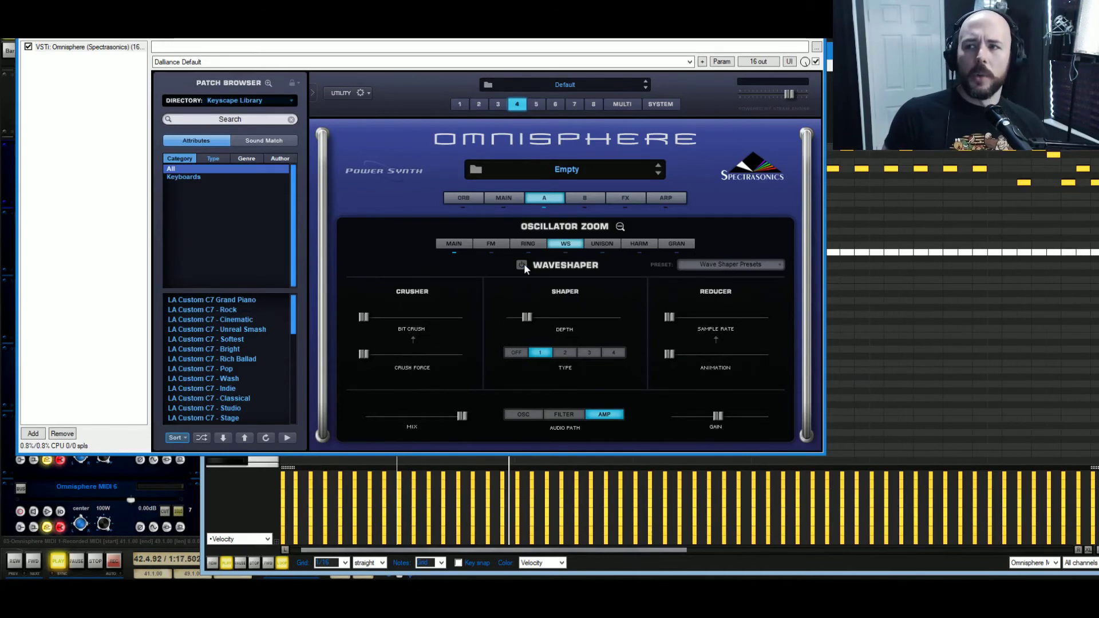
click(522, 265)
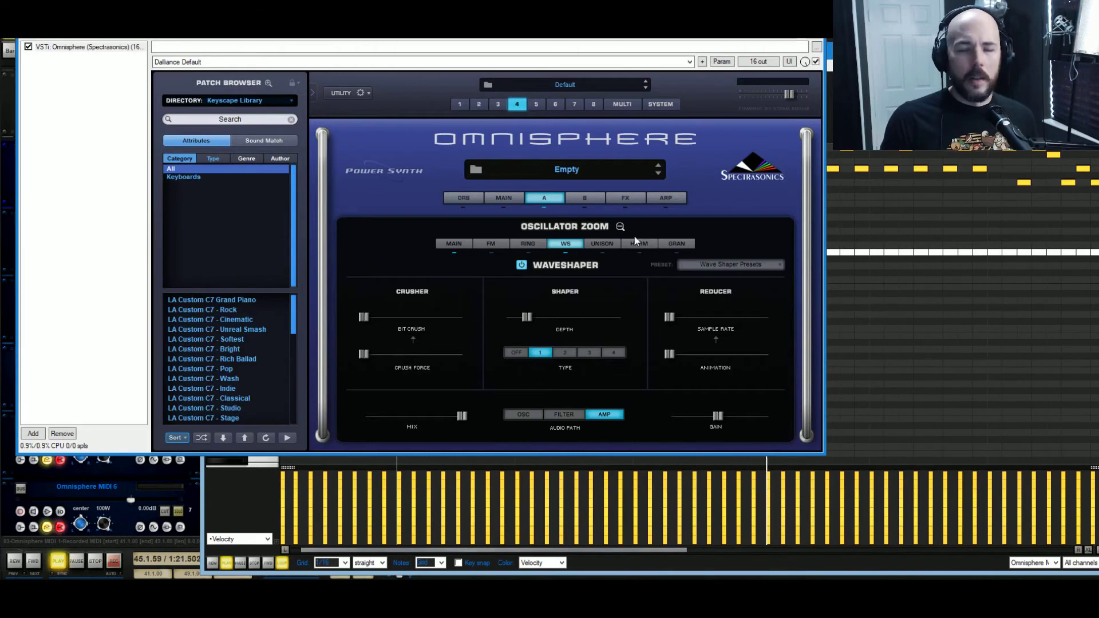
click(619, 227)
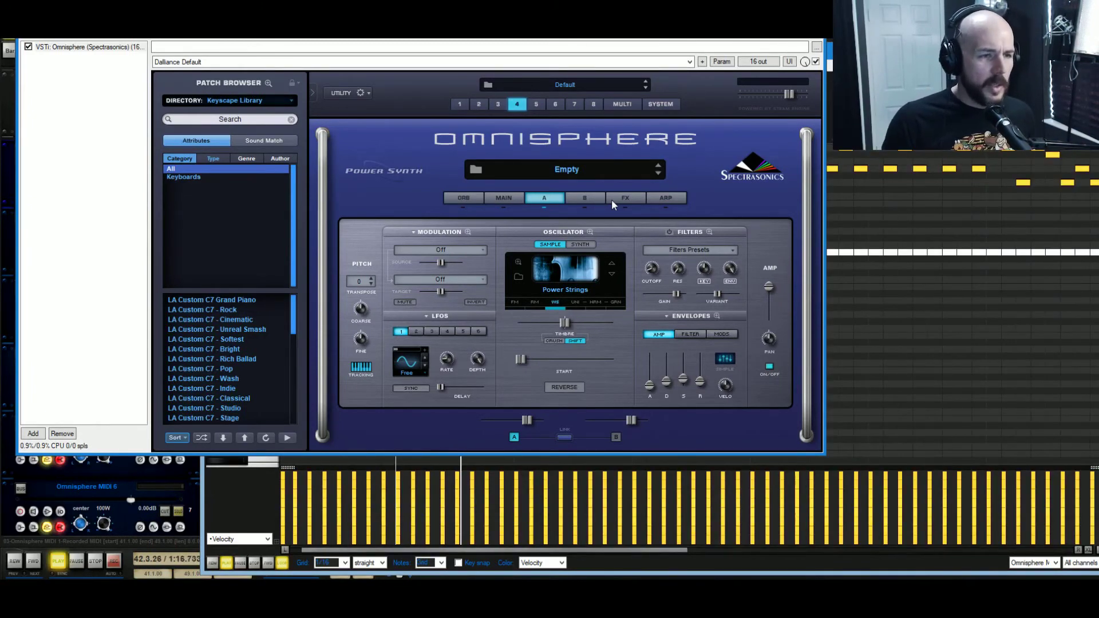
- Insert a Studio EQ in the first effect slot of layer A and adjust its Band 2 gain
click(612, 199)
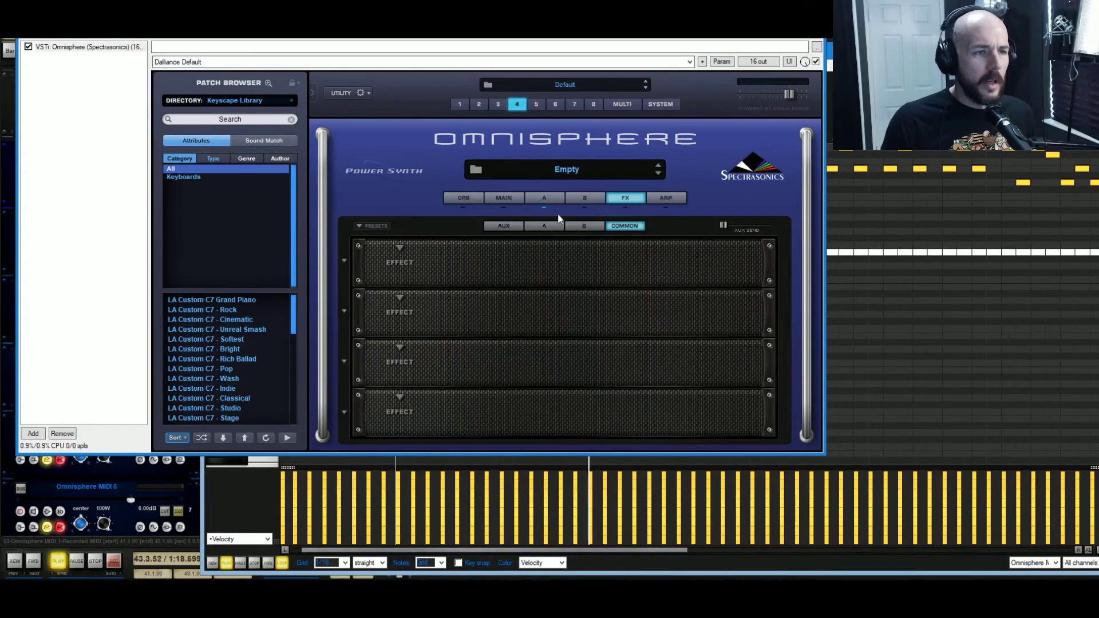
click(543, 228)
click(399, 246)
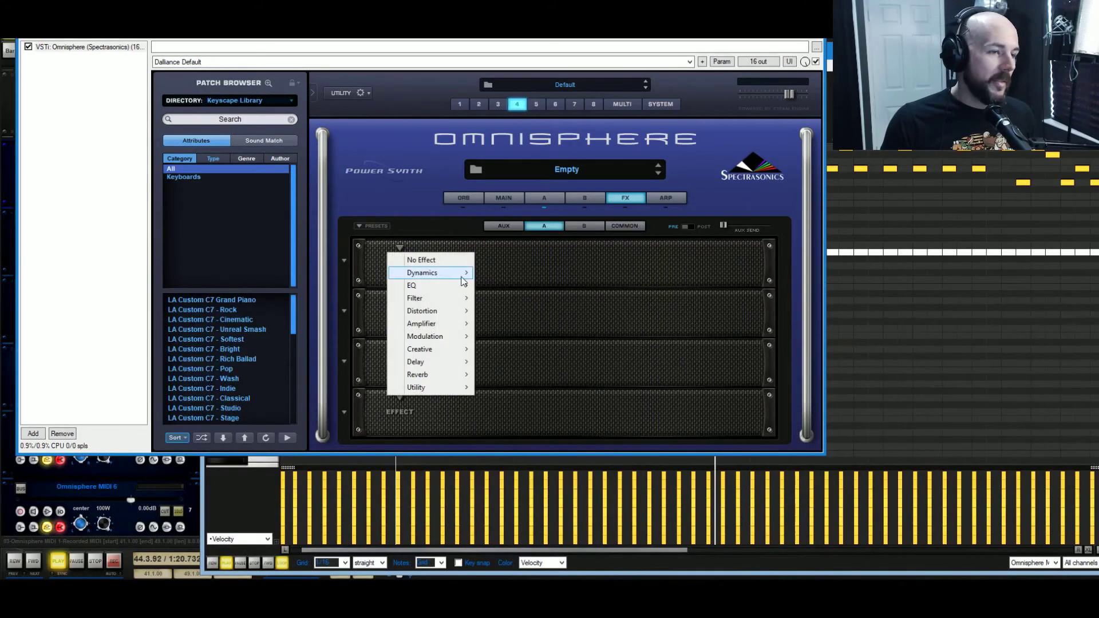
mouse_move(459, 286)
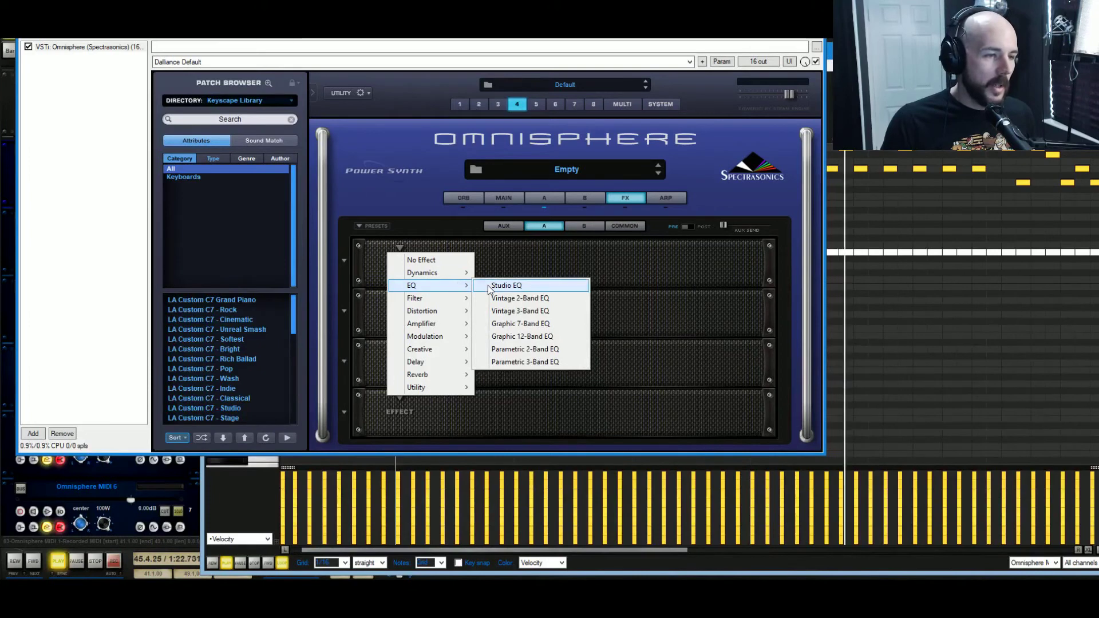
click(488, 285)
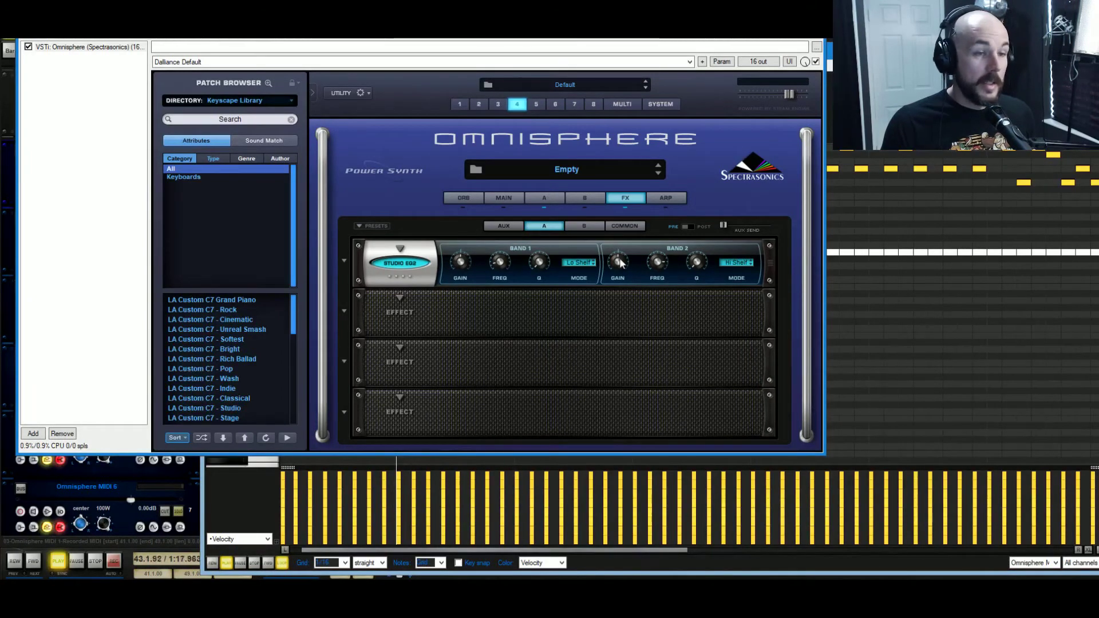
drag(621, 261, 637, 252)
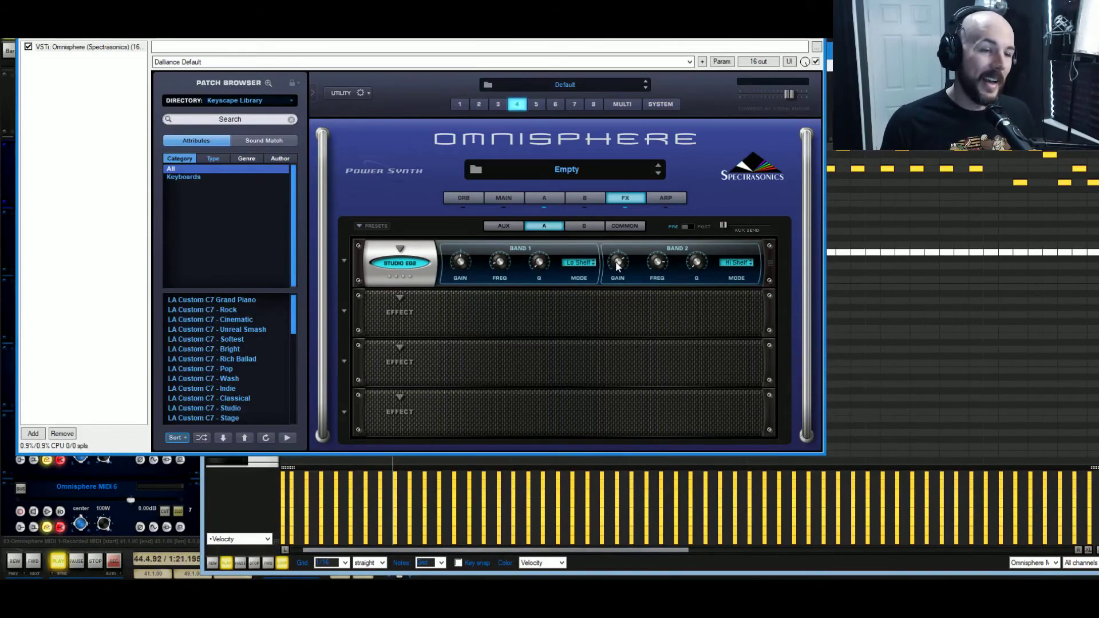
- Lower the patch octave to -1
mouse_move(466, 260)
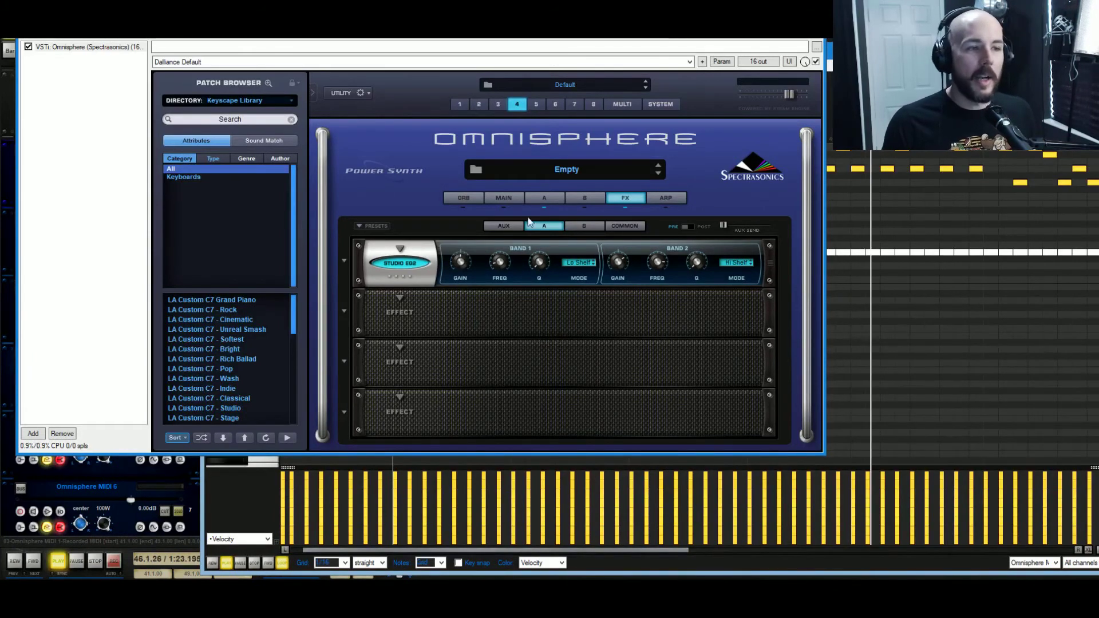
click(505, 199)
click(417, 240)
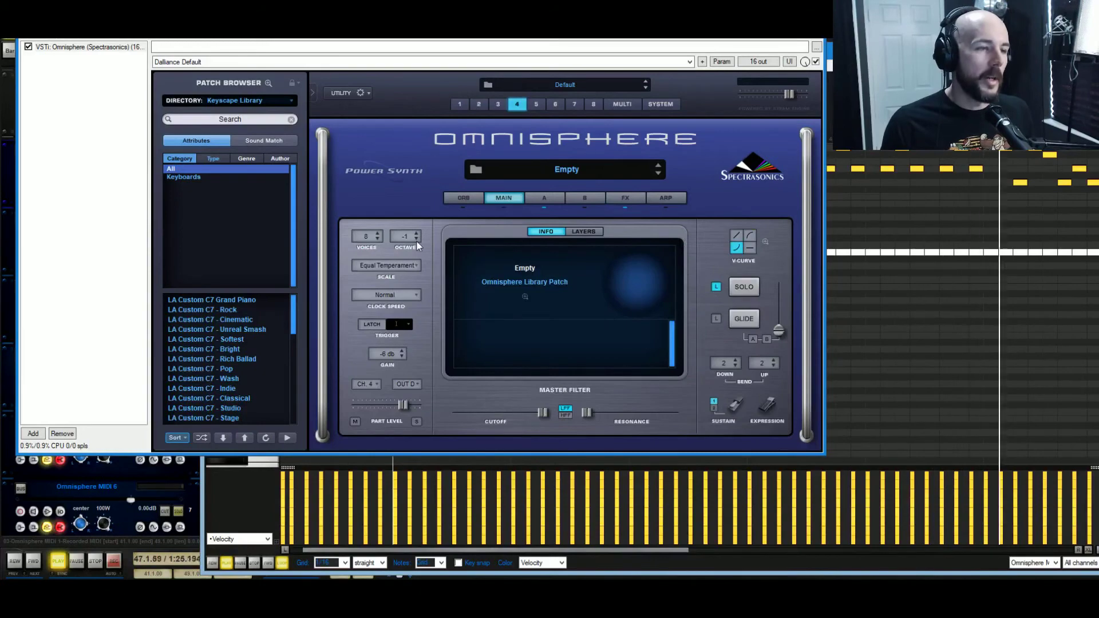
- Adjust the Studio EQ's Band 1 gain and frequency, comparing the sound with the EQ bypassed
click(612, 202)
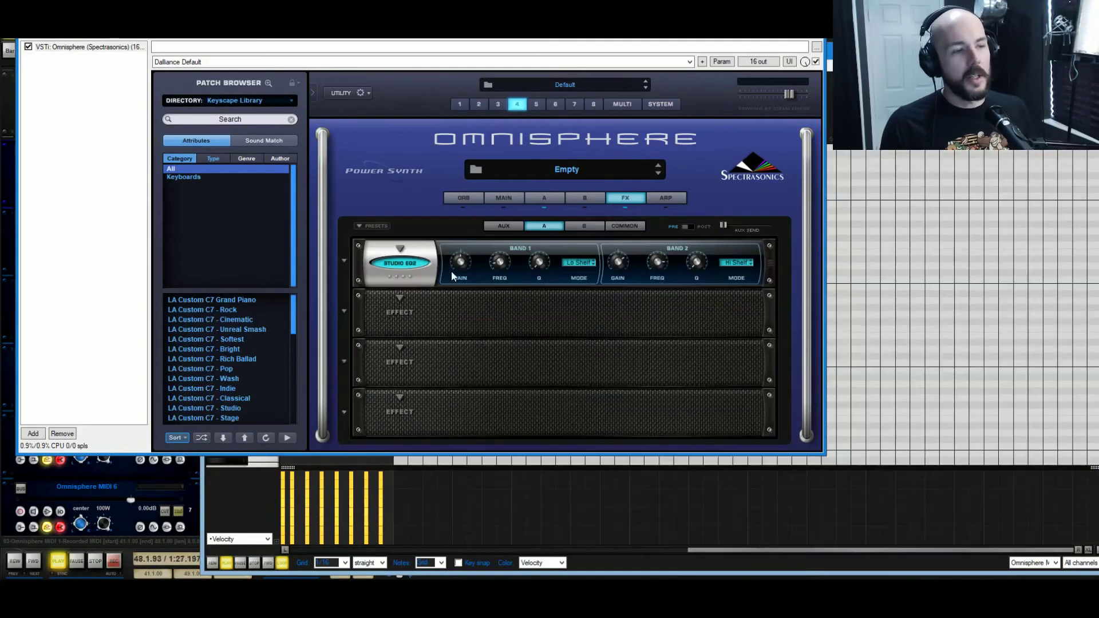
mouse_move(469, 253)
drag(469, 253, 480, 255)
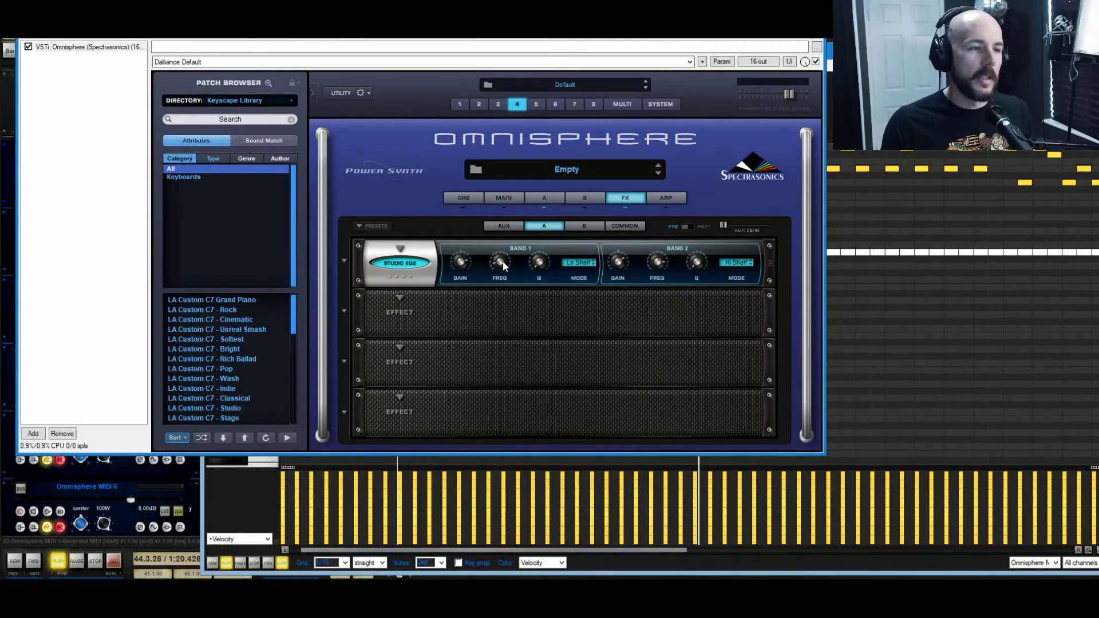
click(417, 267)
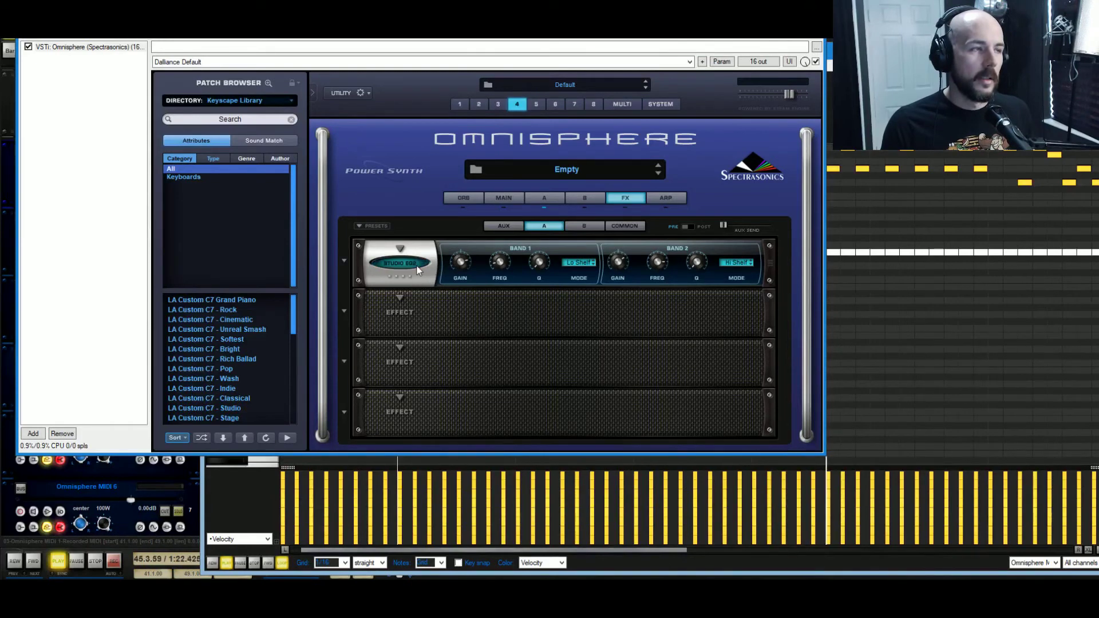
click(416, 265)
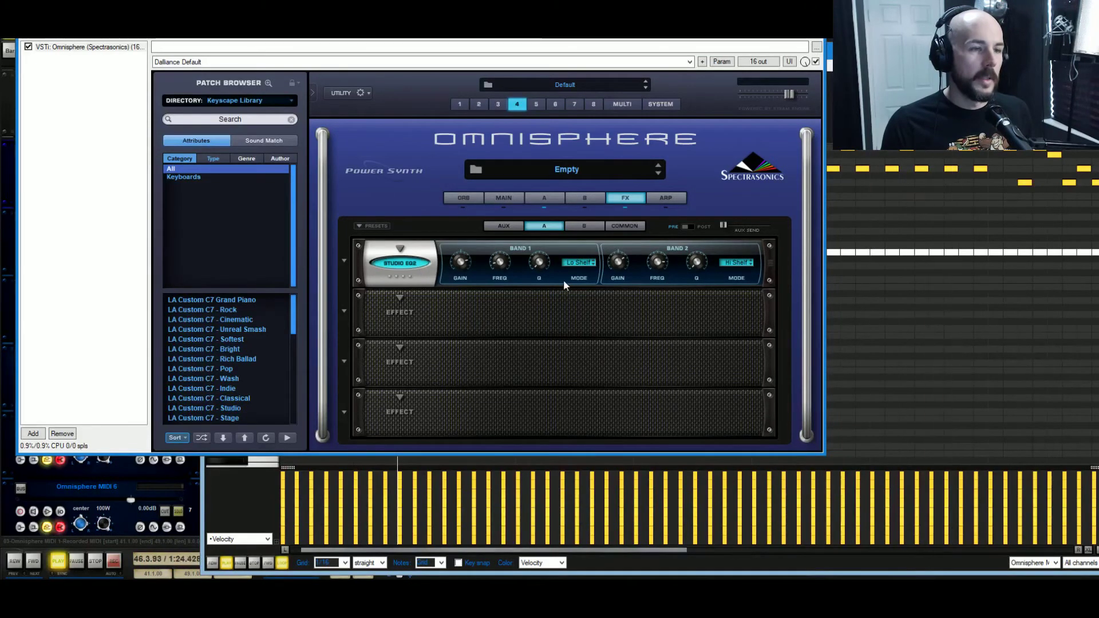
mouse_move(501, 266)
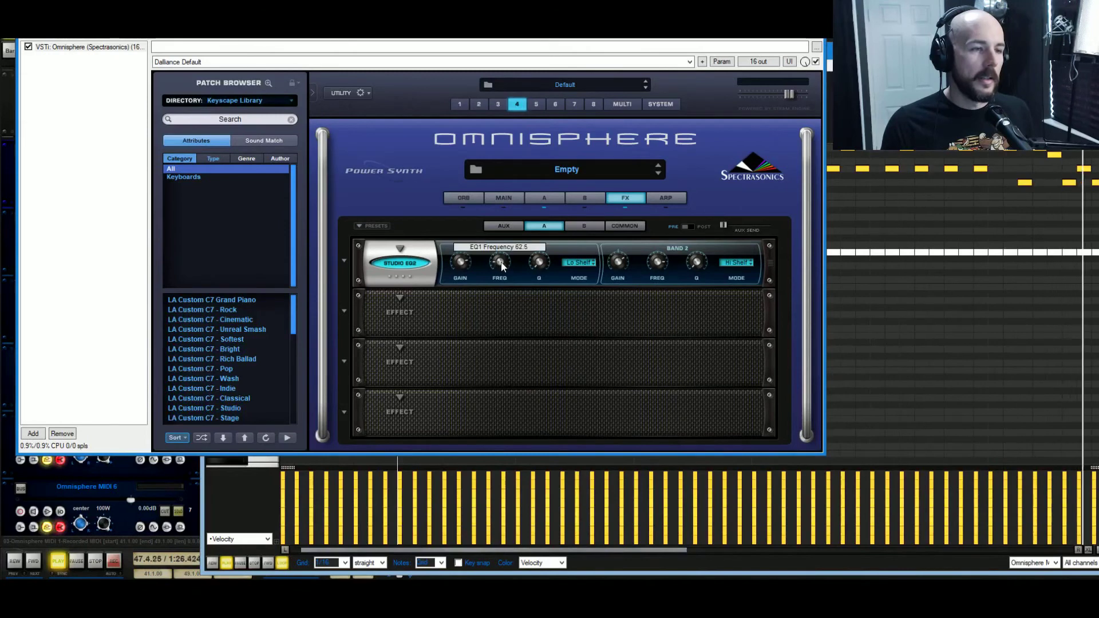
drag(501, 266, 462, 267)
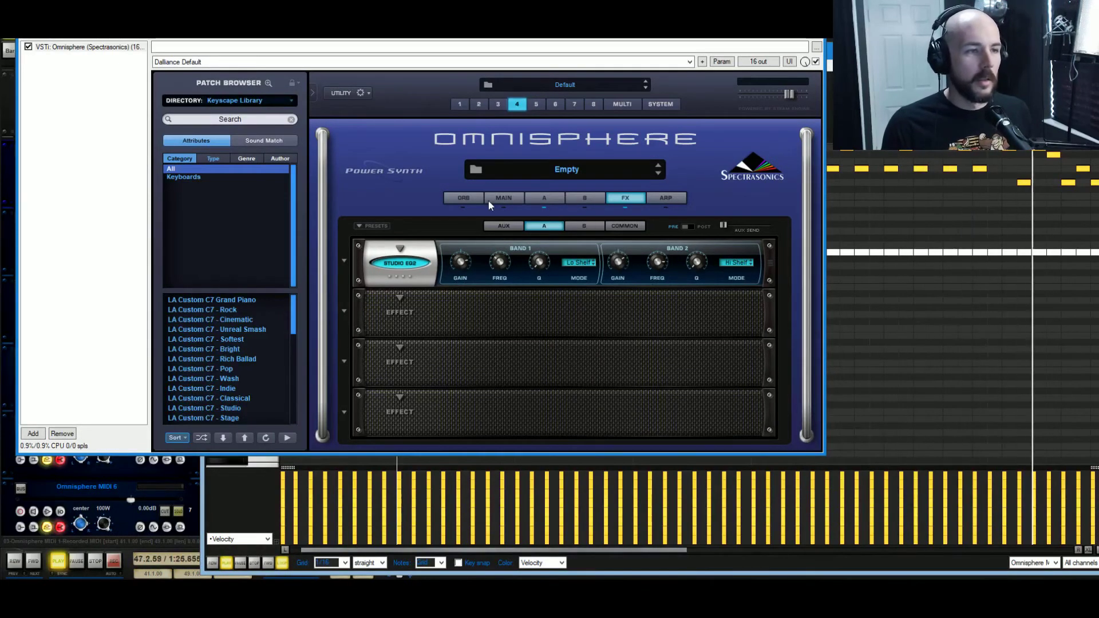
- Return the patch octave to 0 and reopen layer A's effects rack
click(504, 196)
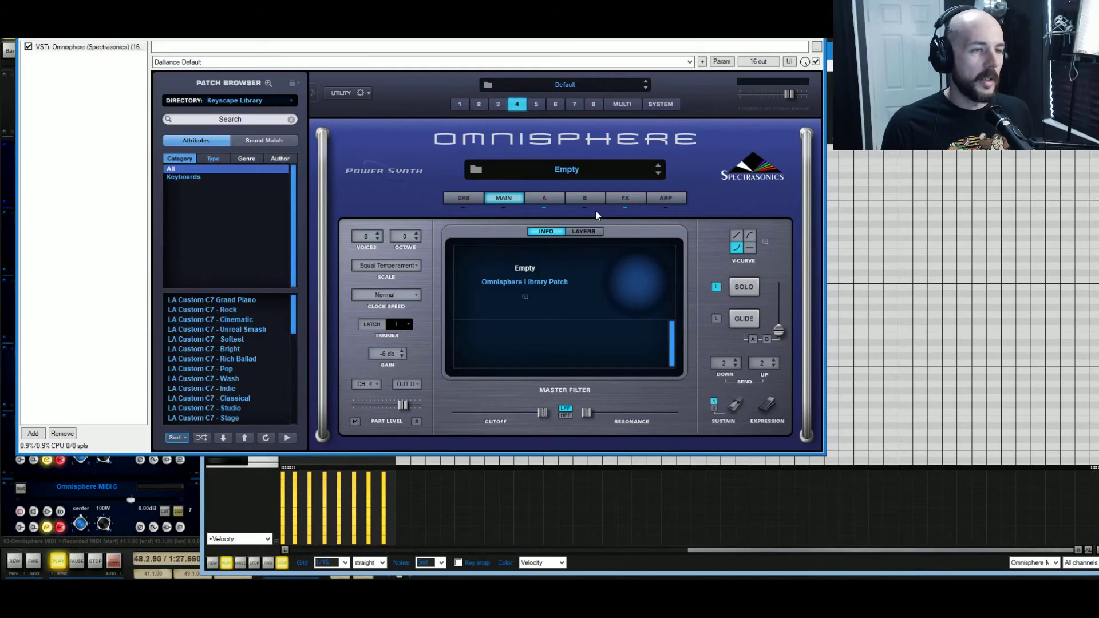
click(617, 199)
- Adjust the Studio EQ's Band 2 frequency and compare the sound with the EQ bypassed
mouse_move(658, 265)
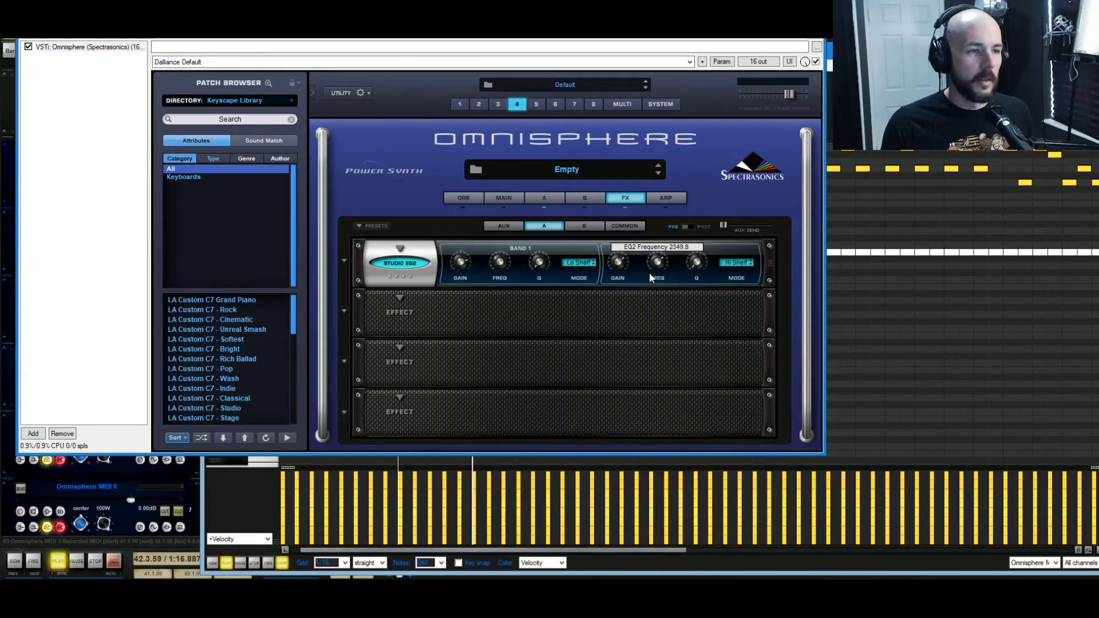
drag(646, 276, 648, 276)
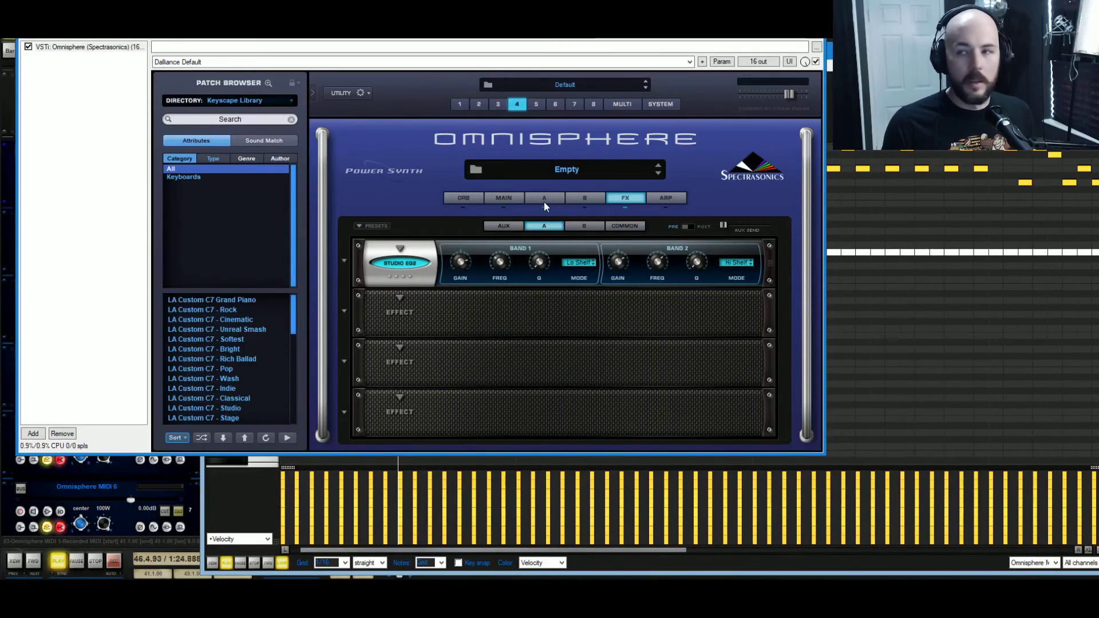
click(405, 266)
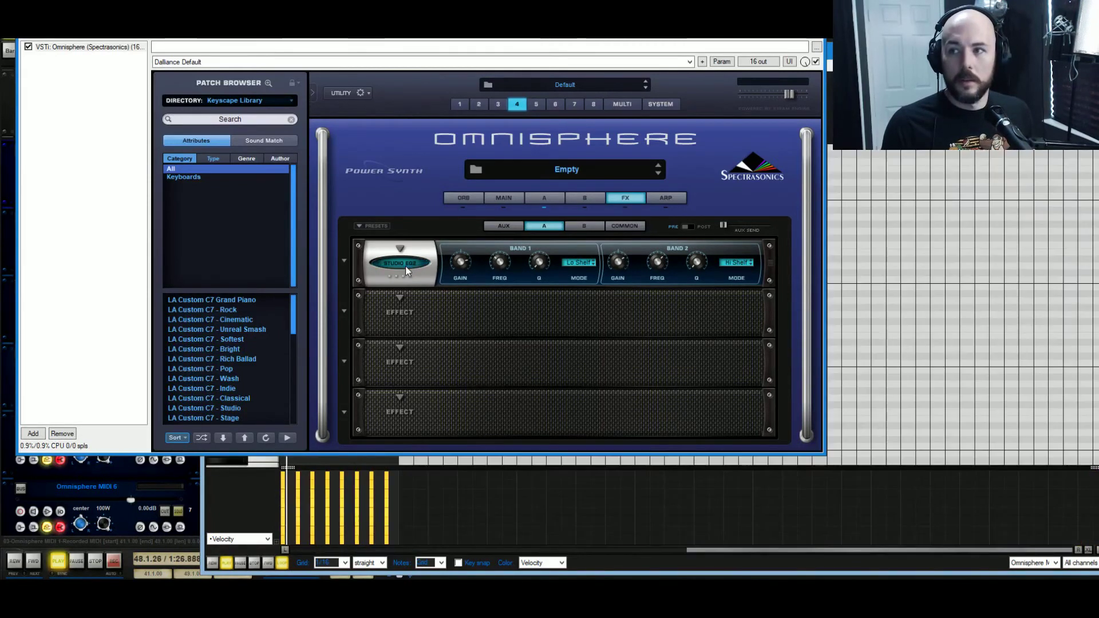
click(410, 265)
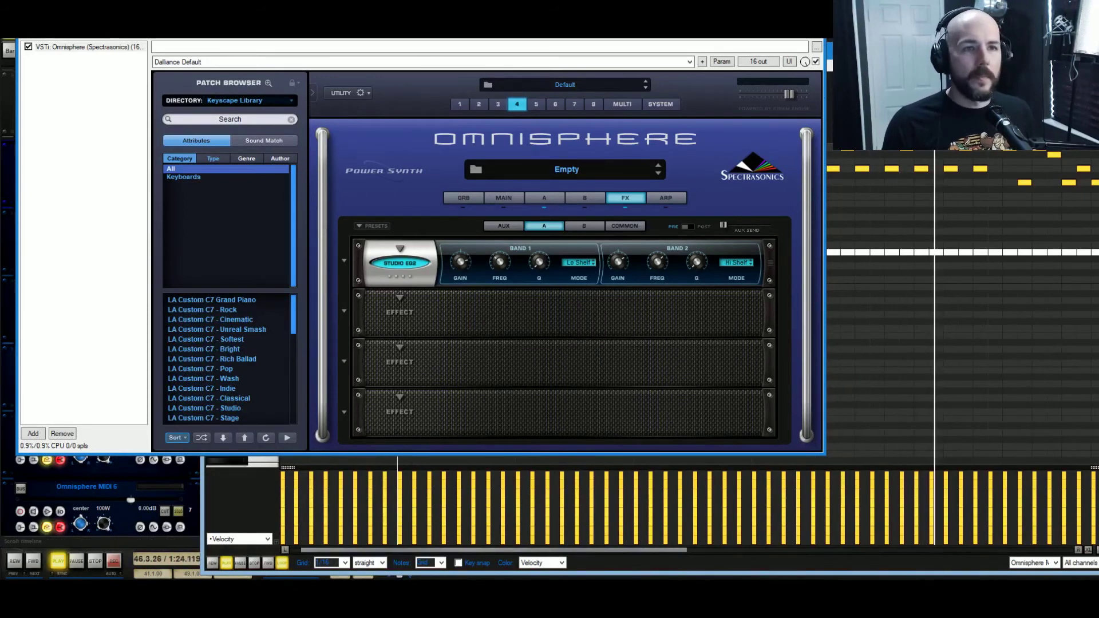
- Add a Precision Compressor to layer A's second effect slot and bypass it
click(400, 297)
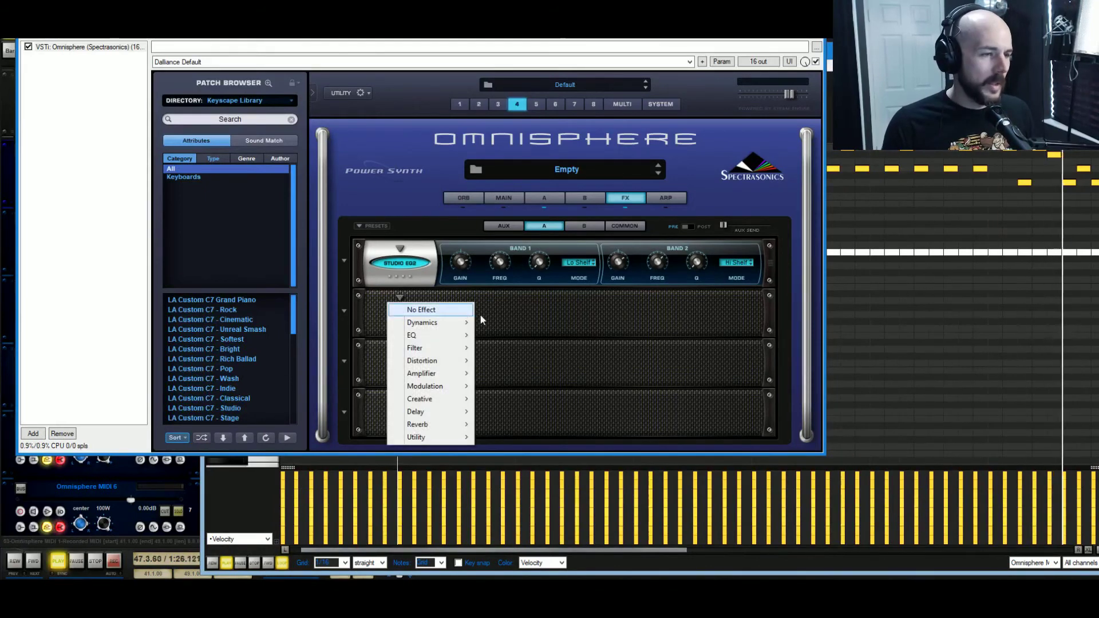
mouse_move(452, 323)
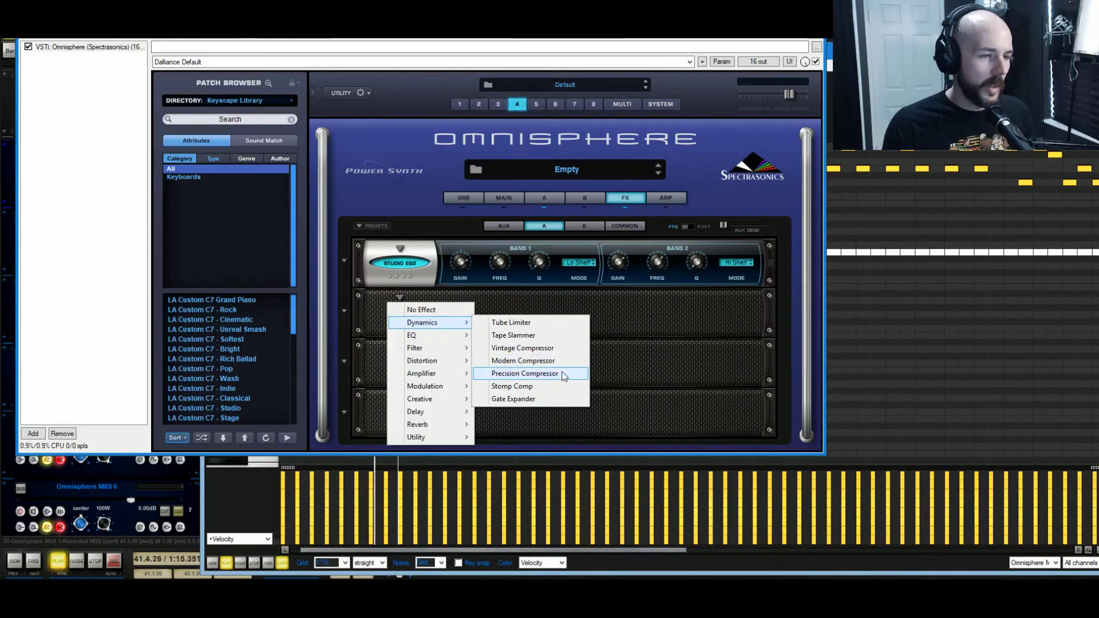
click(564, 375)
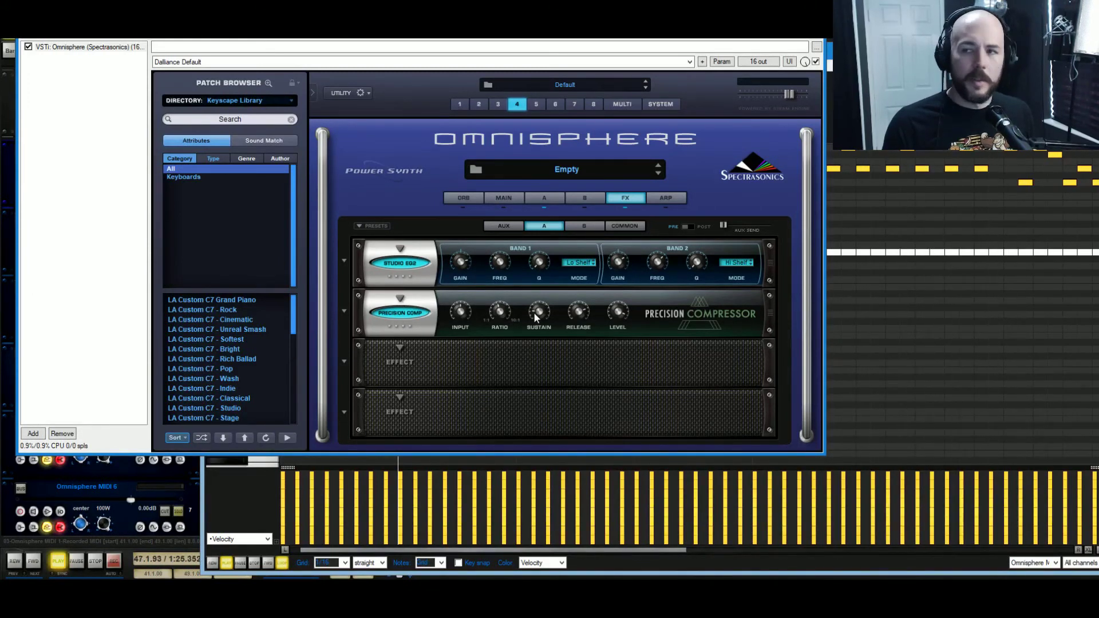
click(407, 314)
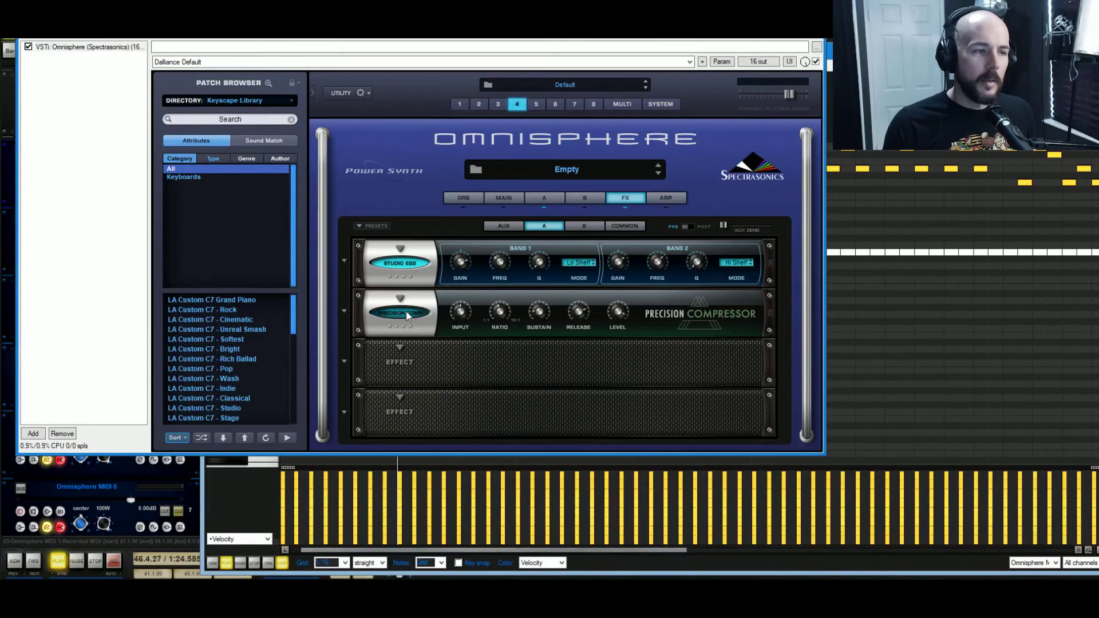
- Try Flame Distortion in layer A's third effect slot
click(410, 350)
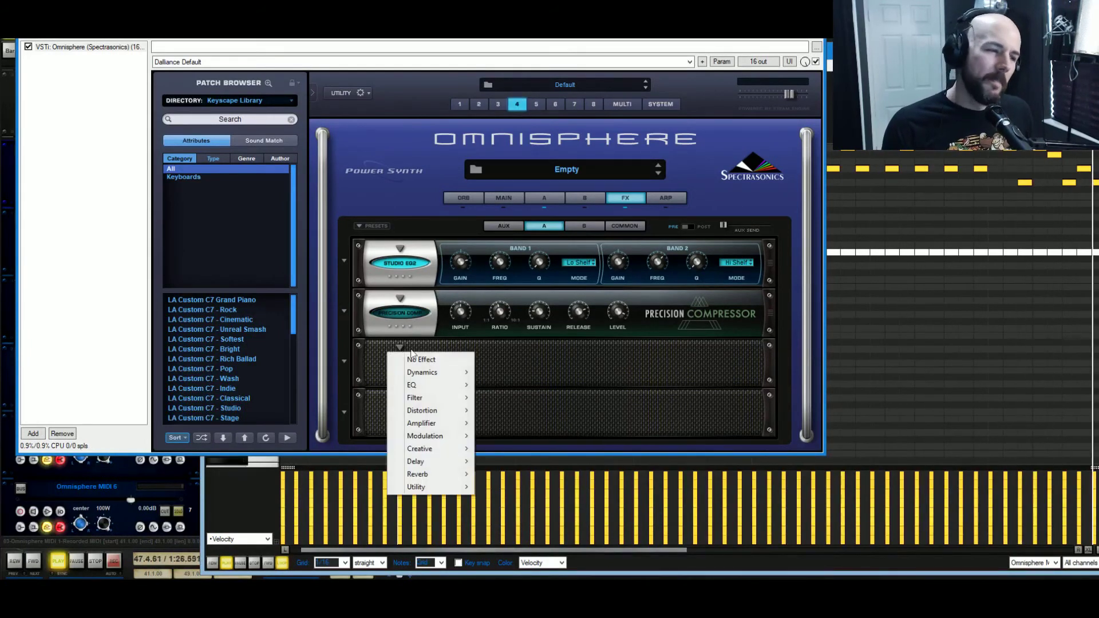
mouse_move(452, 410)
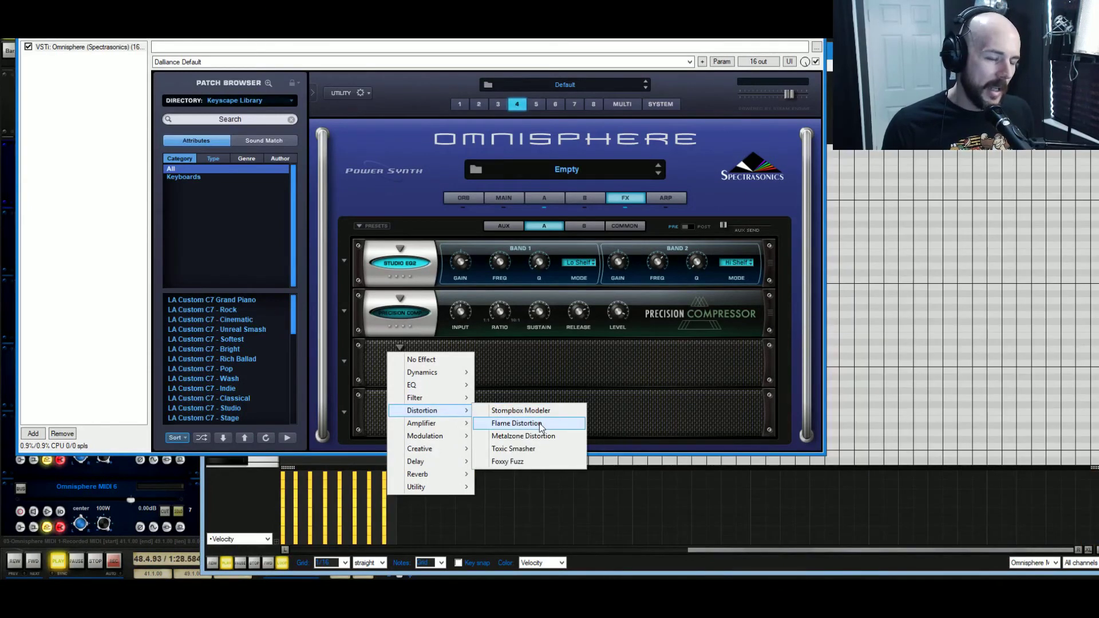
click(541, 424)
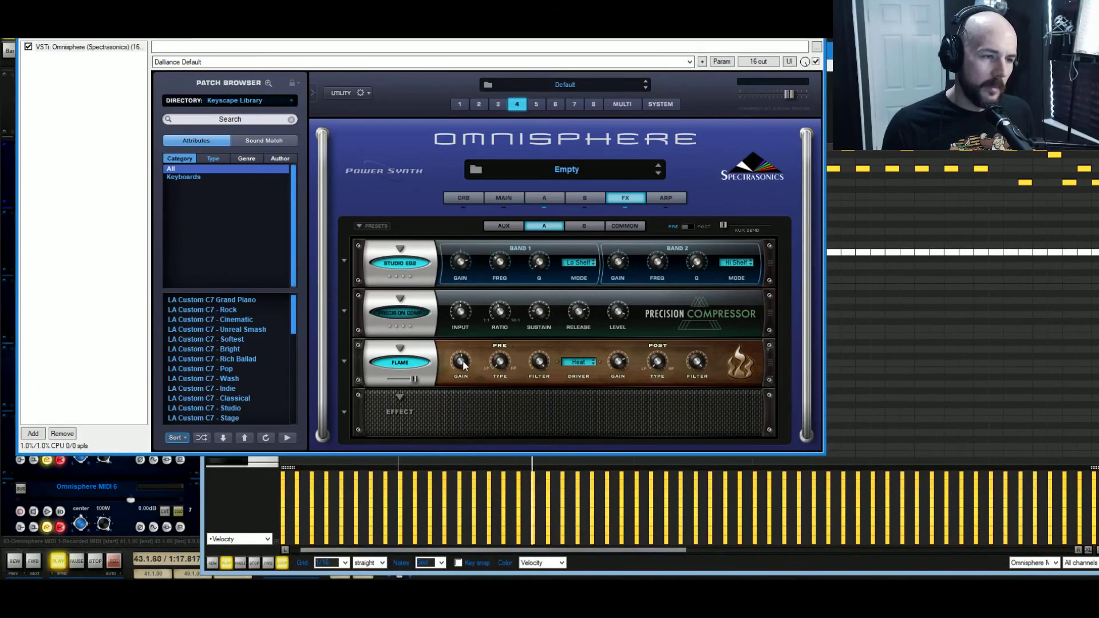
- Try Analog Chorus in place of the Flame Distortion and clear layer A's third effect slot
click(400, 351)
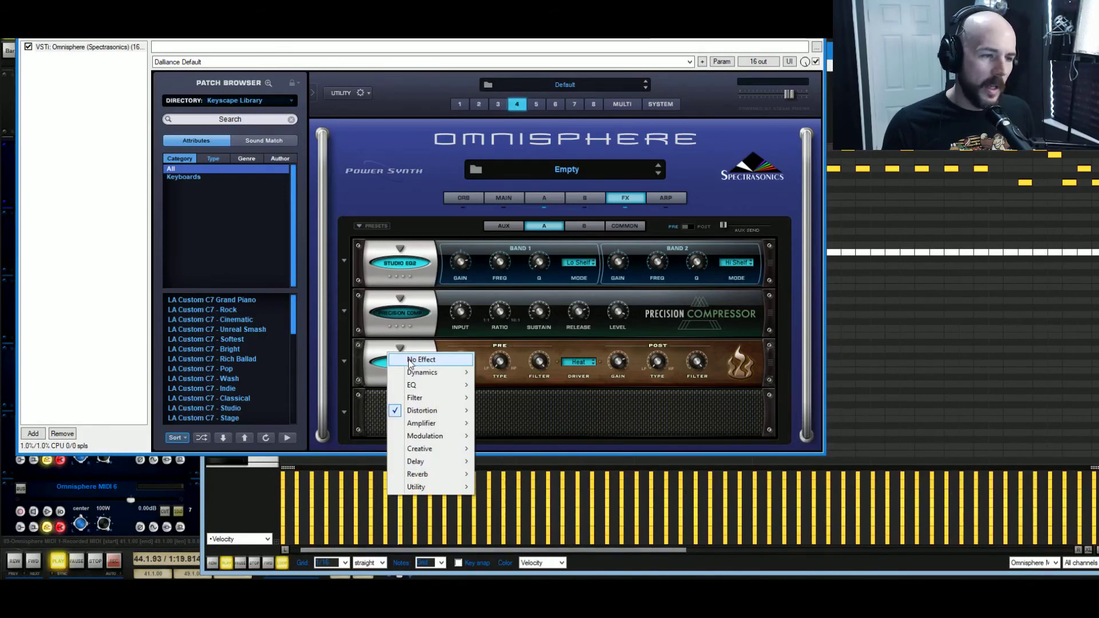
mouse_move(449, 435)
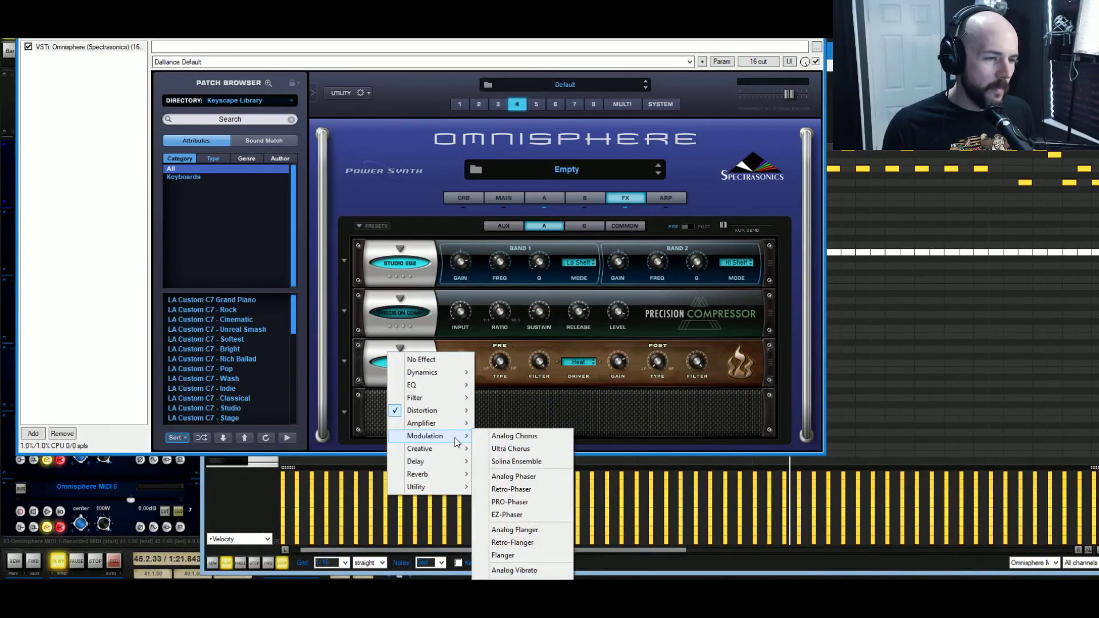
click(508, 437)
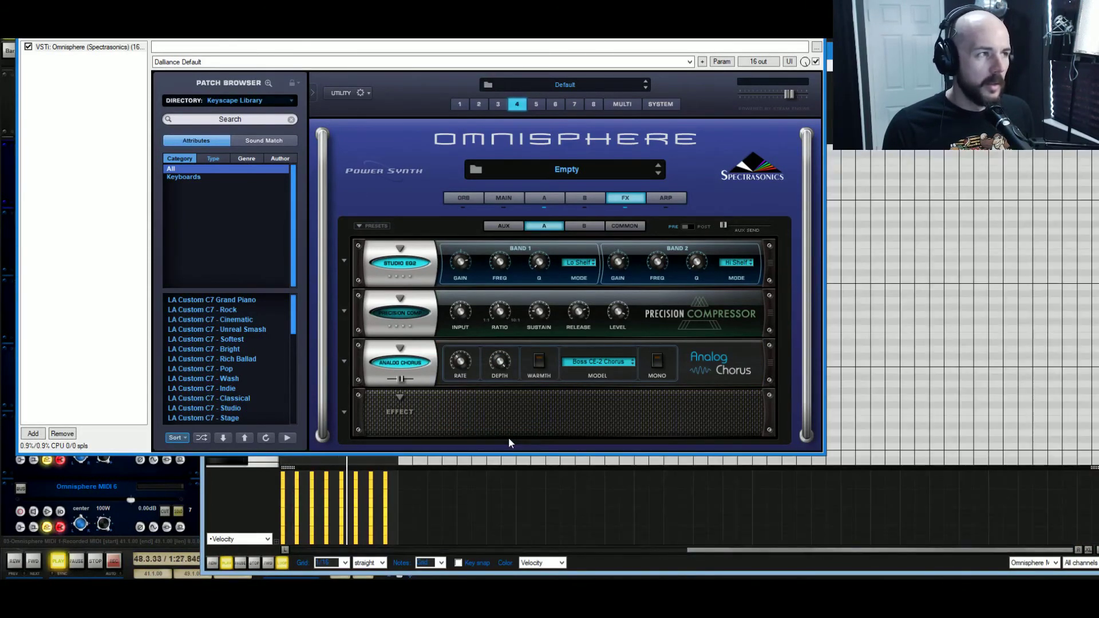
click(399, 348)
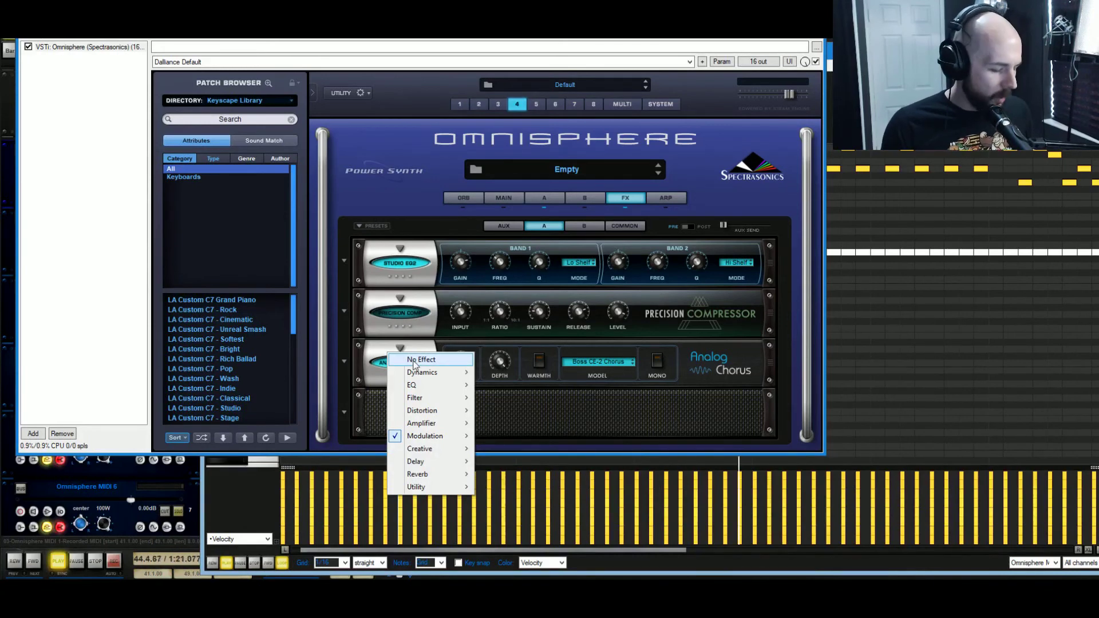
mouse_move(448, 461)
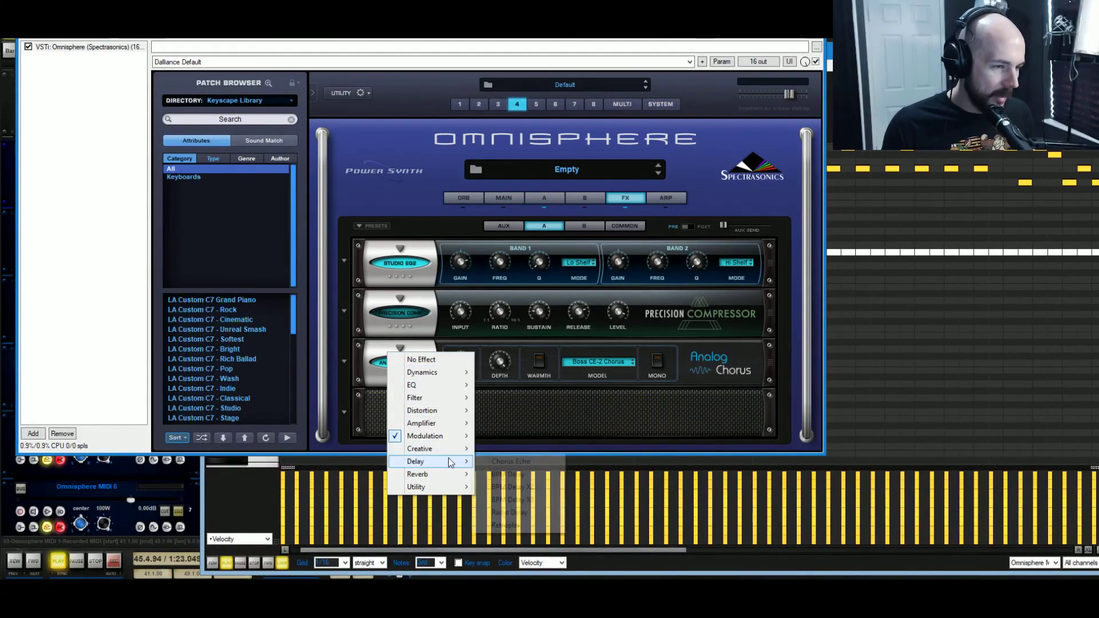
click(422, 359)
- Add a BPM Delay X2 to the fourth slot of the Common effects rack
click(628, 227)
click(400, 397)
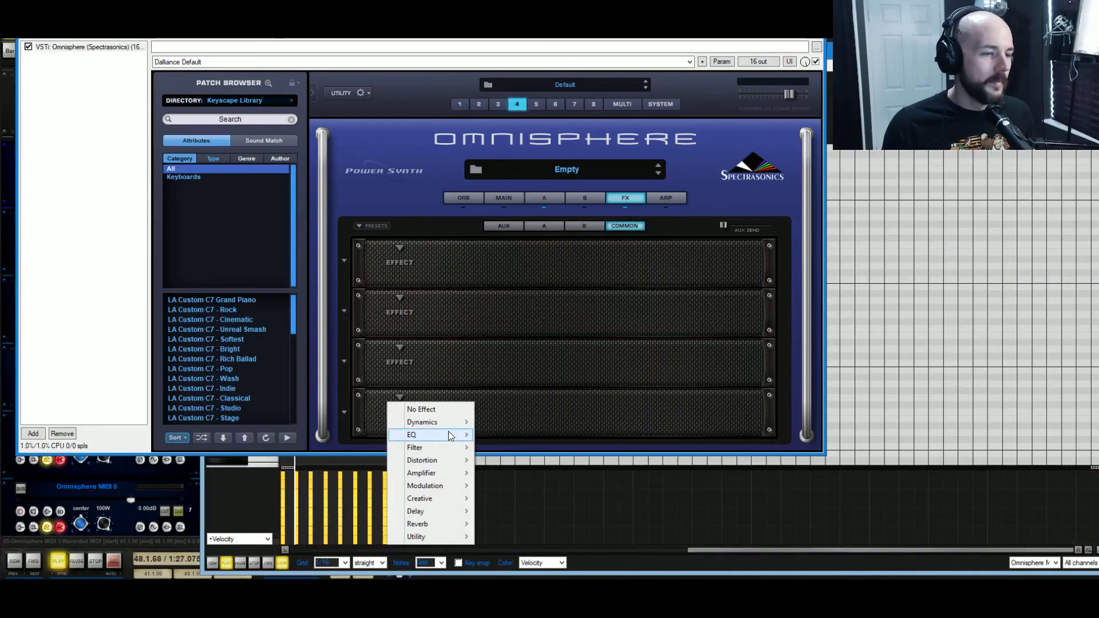
mouse_move(452, 511)
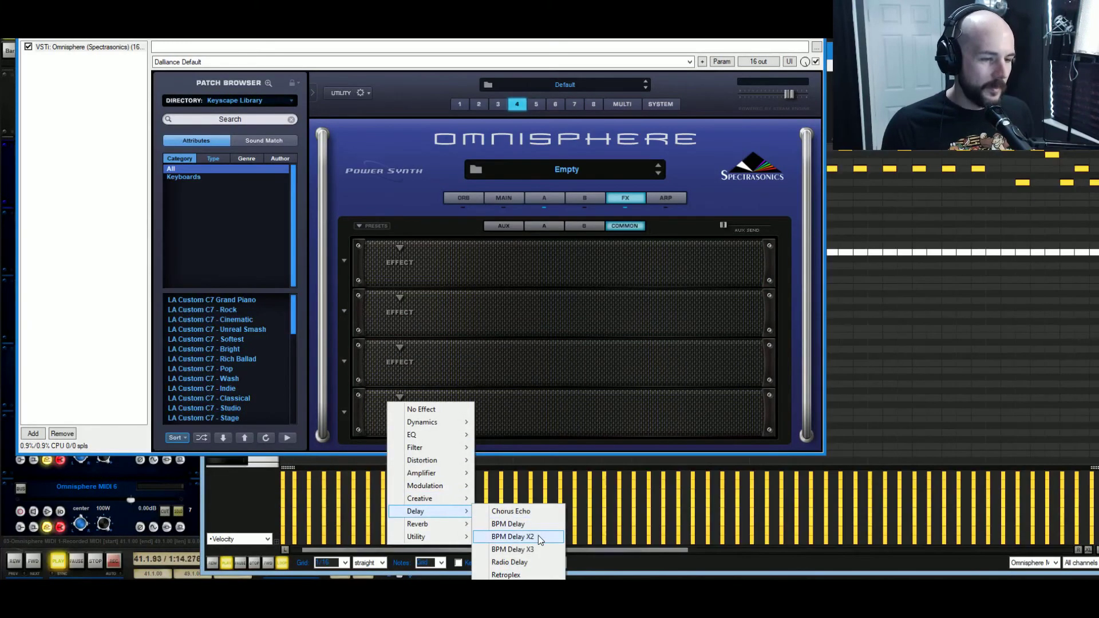
click(538, 534)
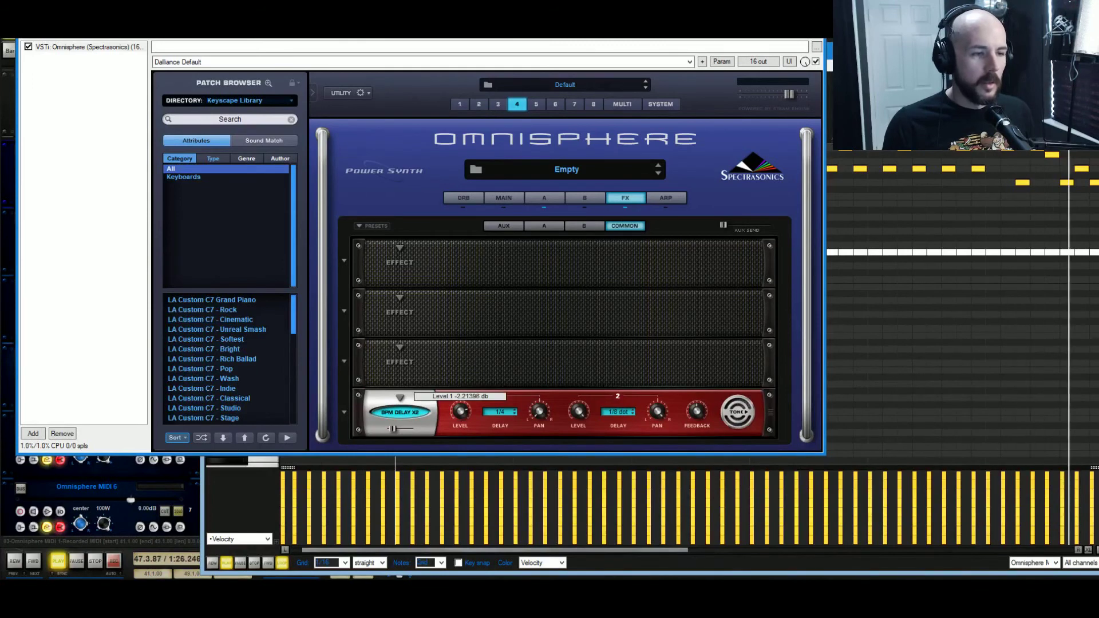
- Set the BPM Delay X2's second delay time to 1/4 dot and its mix to a low level, and stop playback
drag(393, 430, 608, 465)
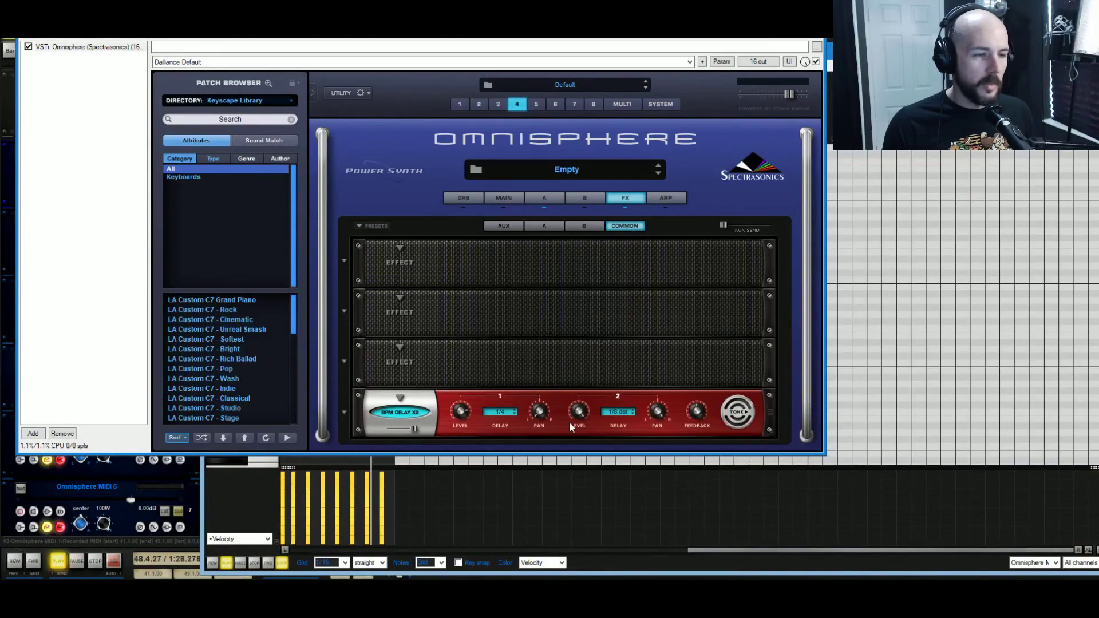
click(617, 411)
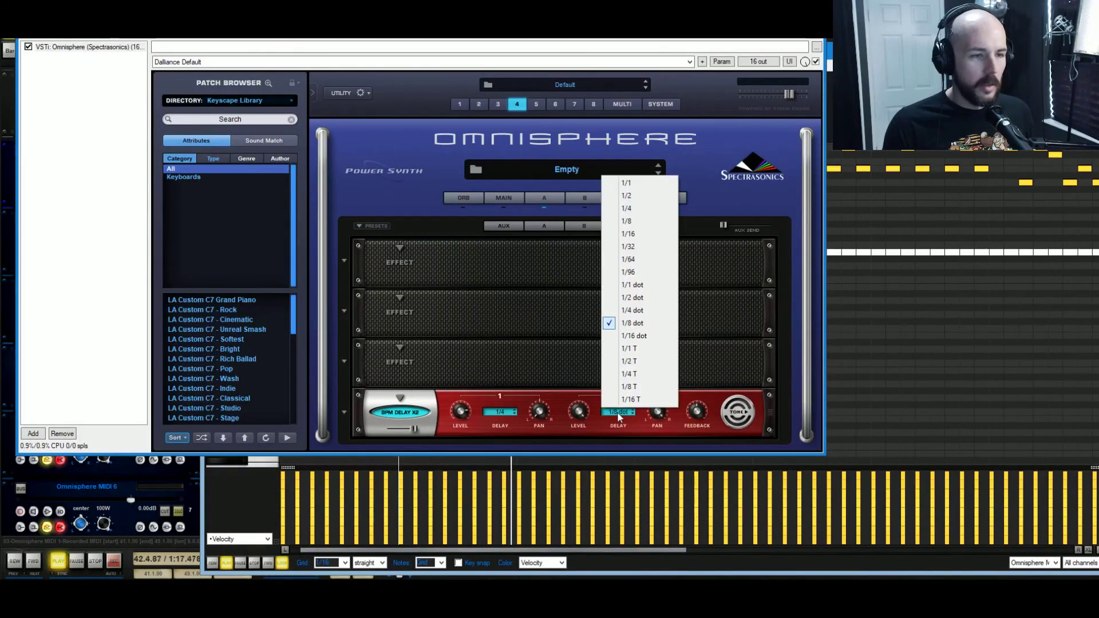
click(644, 311)
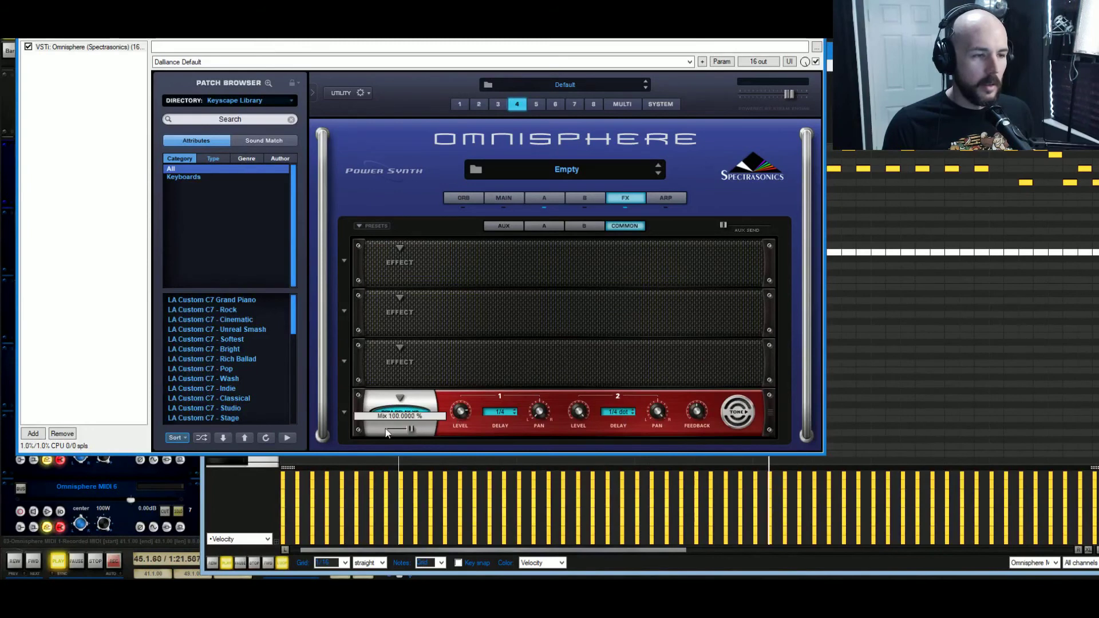
drag(385, 430, 389, 429)
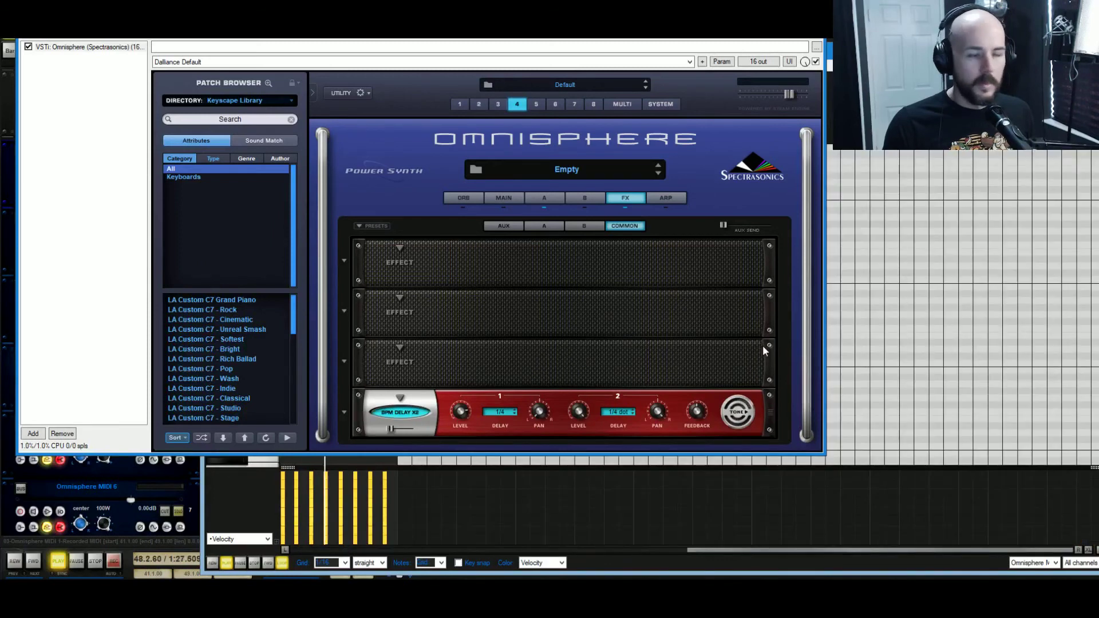
key(space)
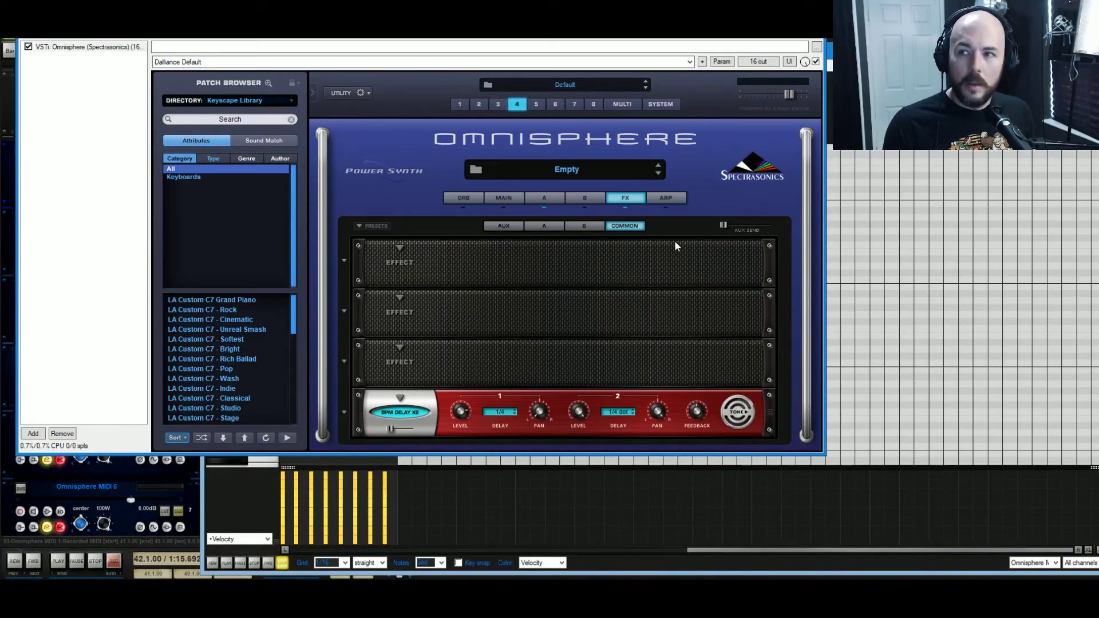
- Copy layer A and paste it into layer B
click(545, 198)
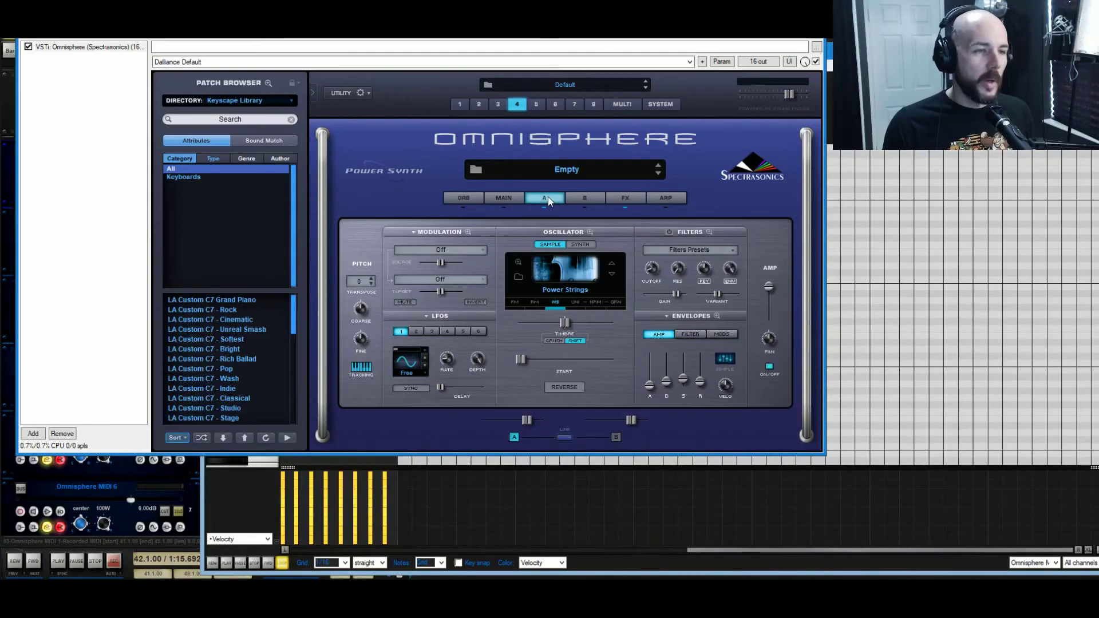
right_click(548, 196)
click(616, 402)
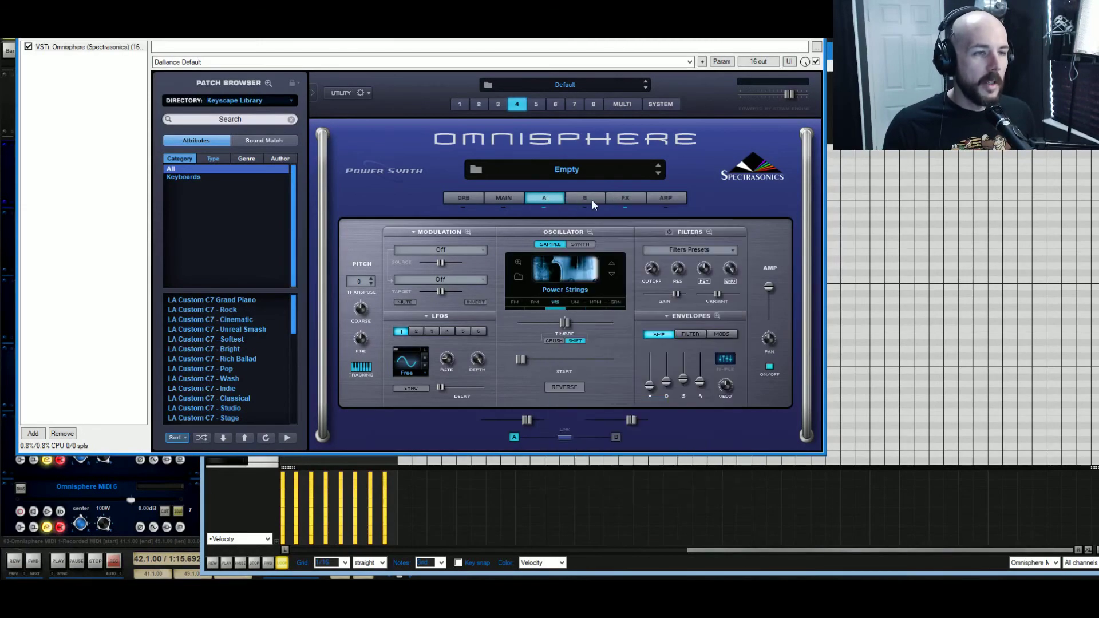
click(592, 200)
right_click(592, 200)
click(650, 413)
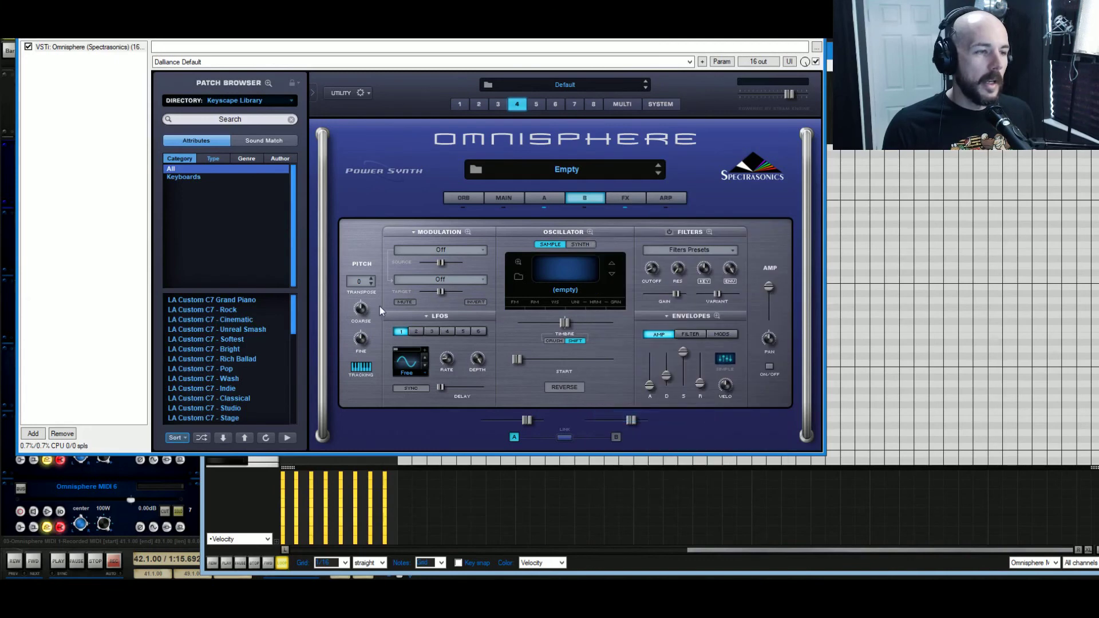
- Set layer B's transpose to -12 and lower its level slightly during playback
click(359, 282)
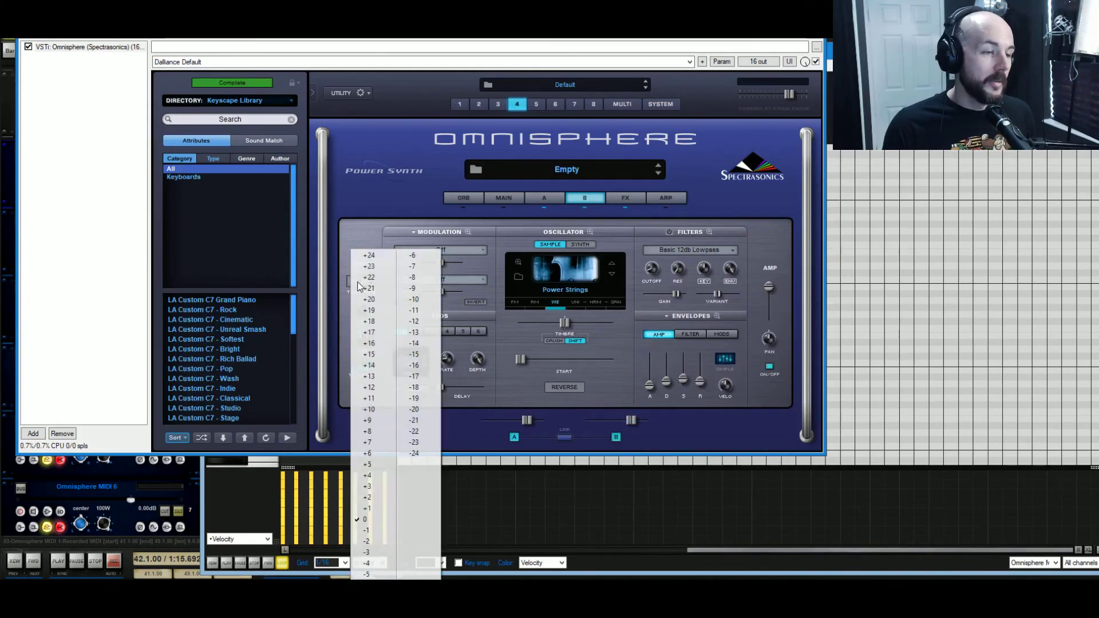
click(433, 322)
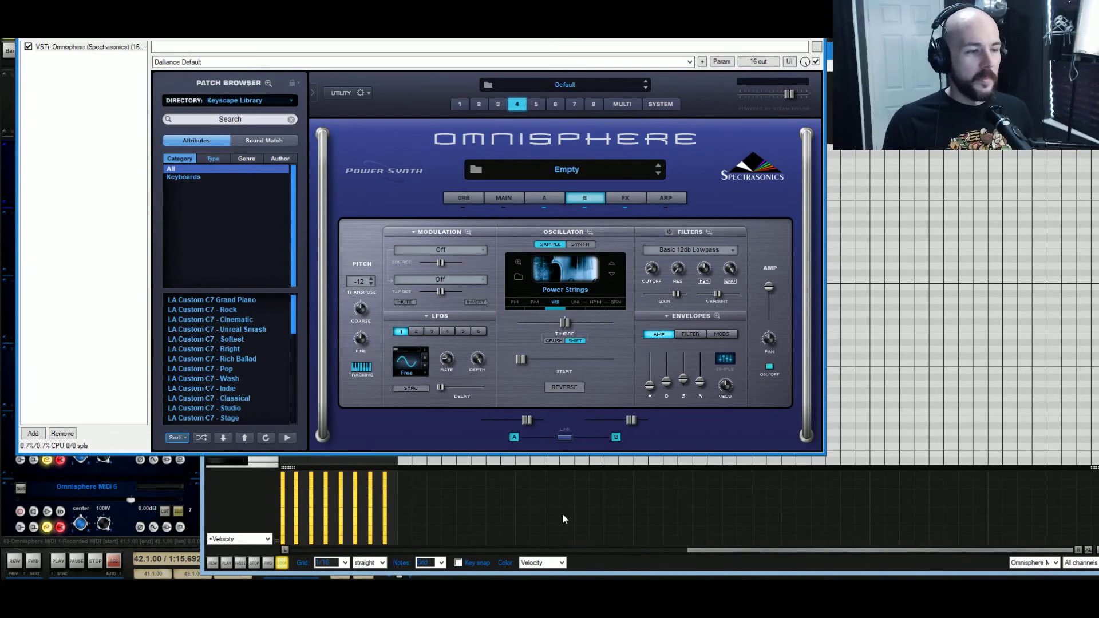
key(space)
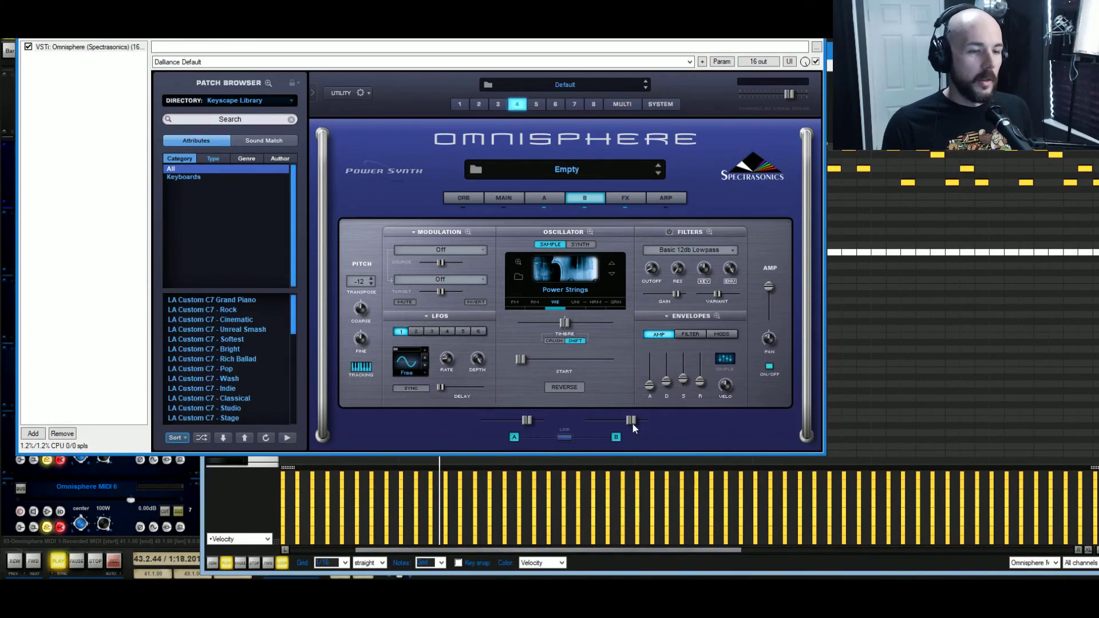
drag(631, 421, 626, 423)
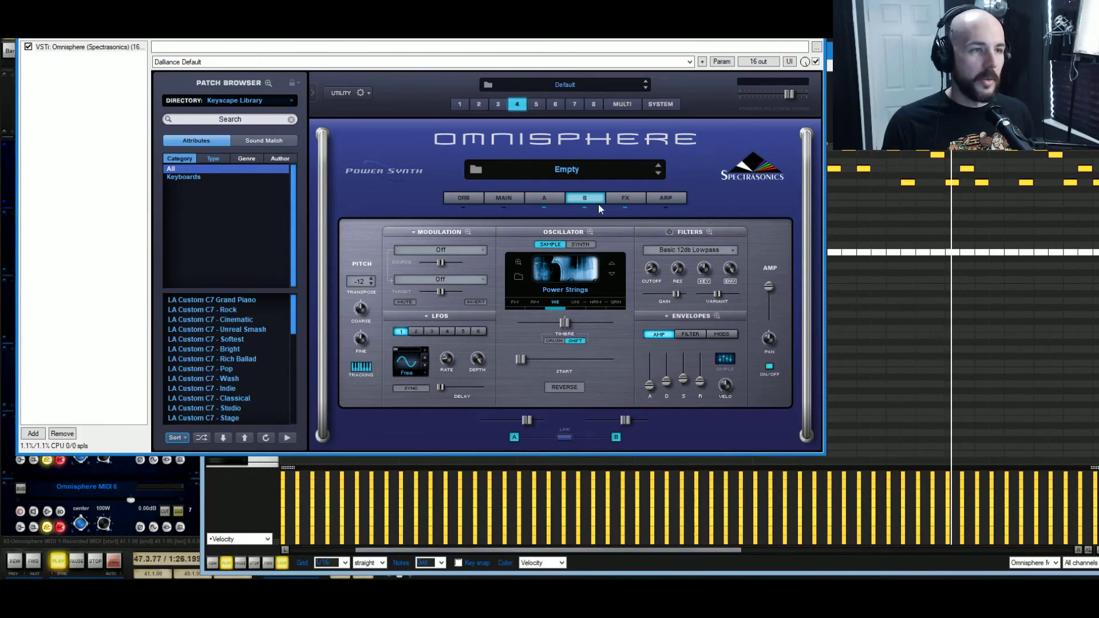
click(622, 103)
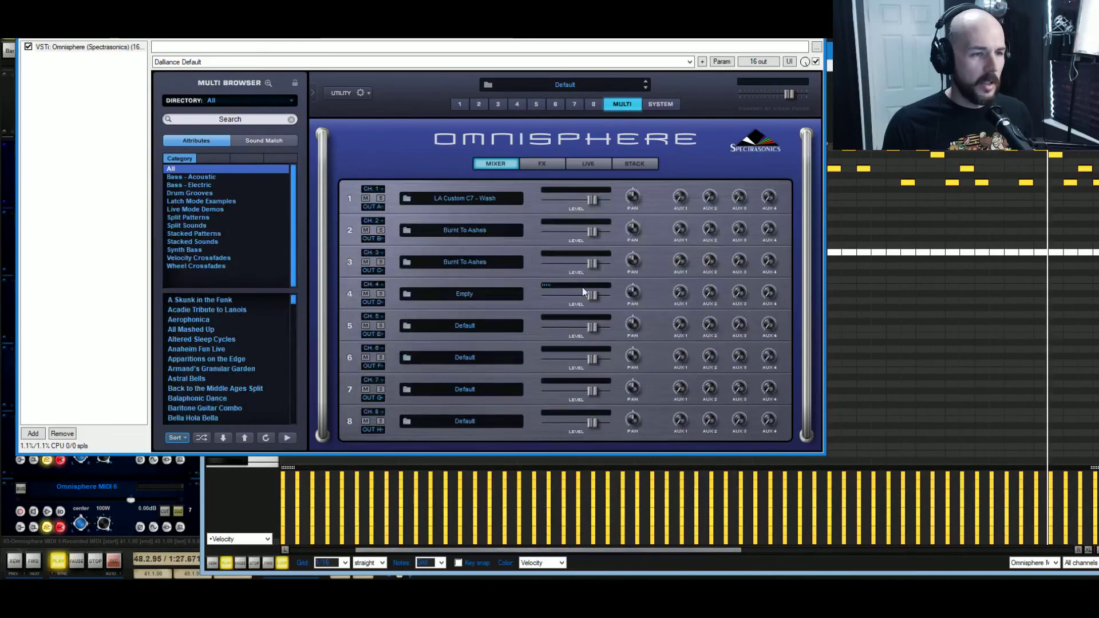
click(519, 104)
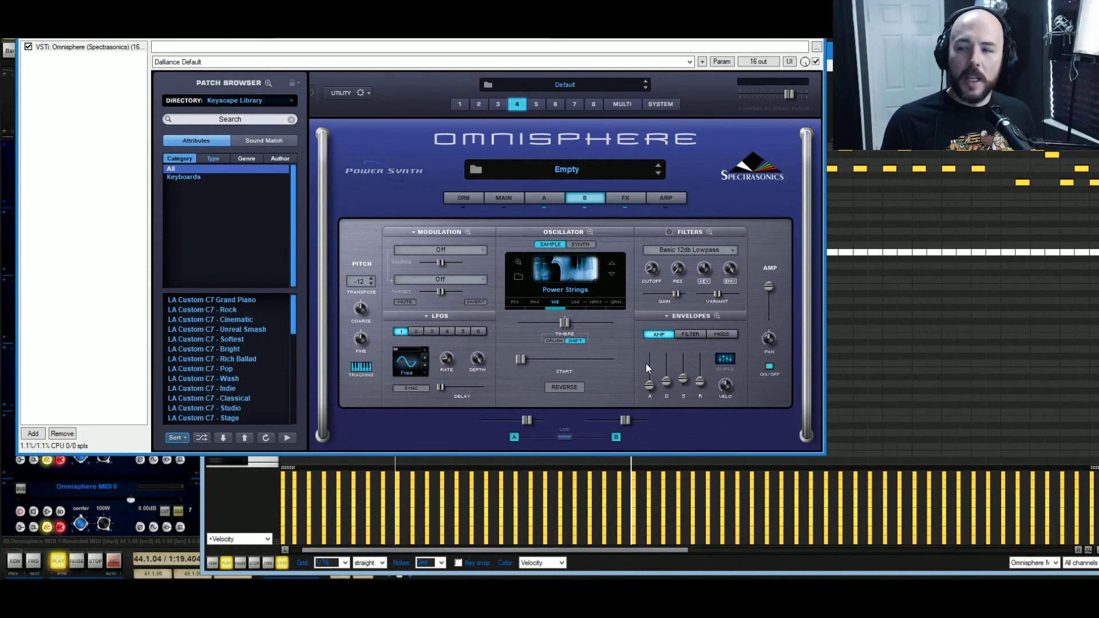
- Link layers A and B and set the amp envelope's sustain to 0.31
click(566, 438)
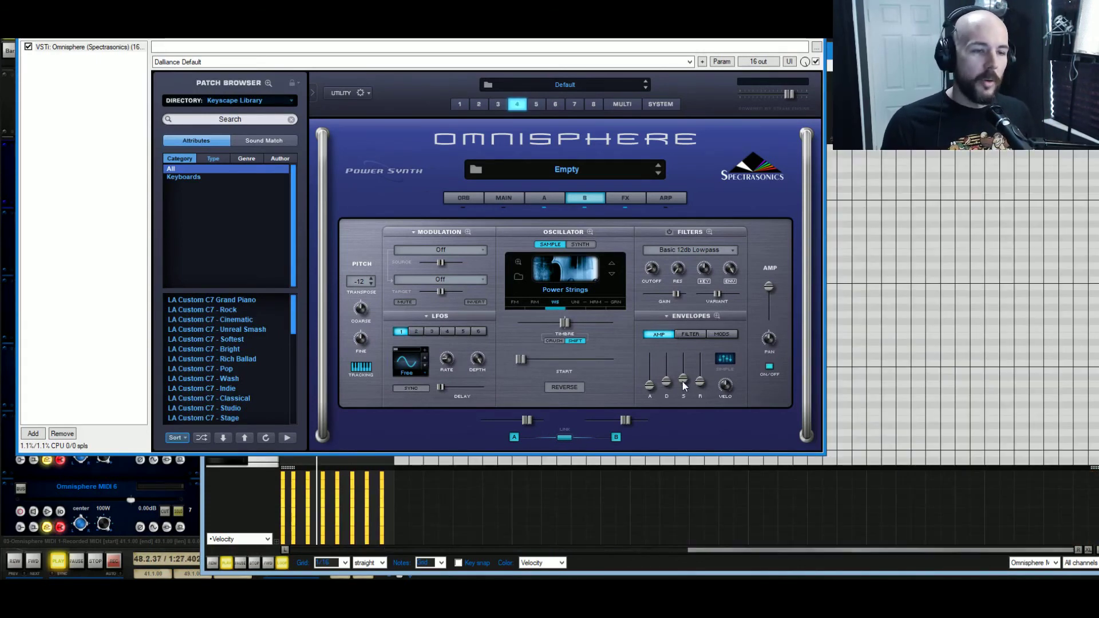
mouse_move(683, 386)
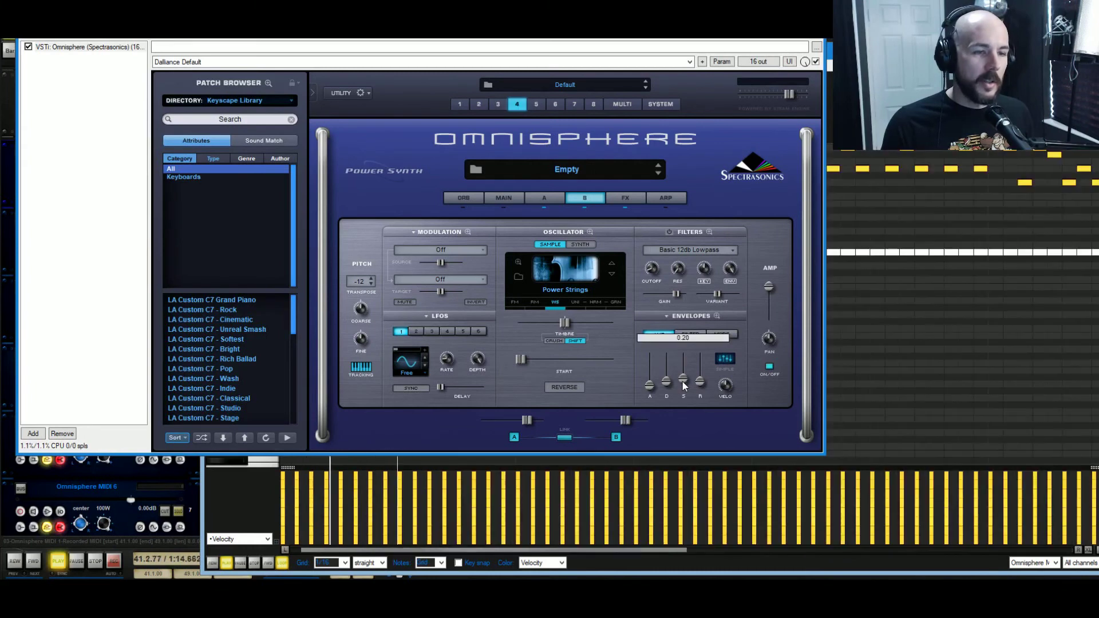
drag(682, 382, 688, 379)
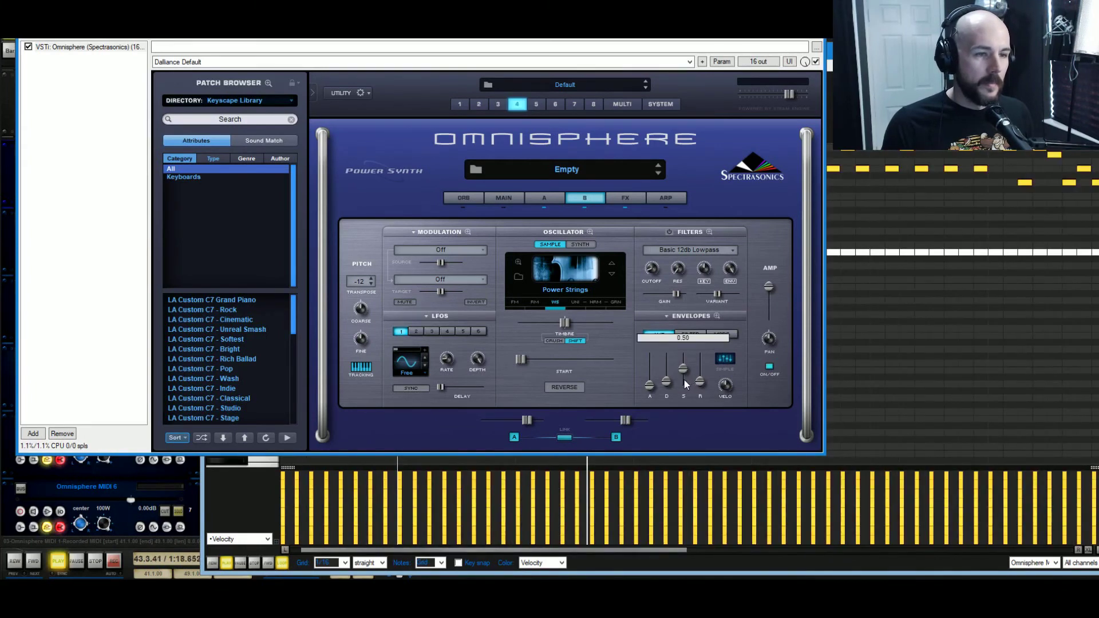
drag(685, 385, 682, 387)
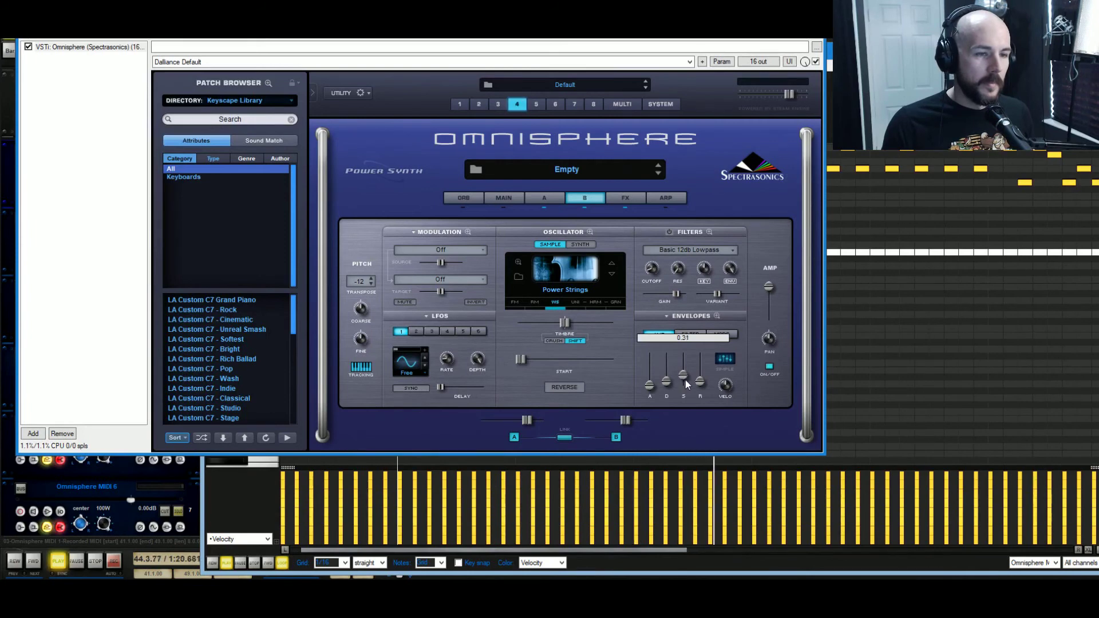
- Set the BPM Delay X2's second level to about -1.57 dB, its second delay time to 1/2, and raise its mix
click(614, 198)
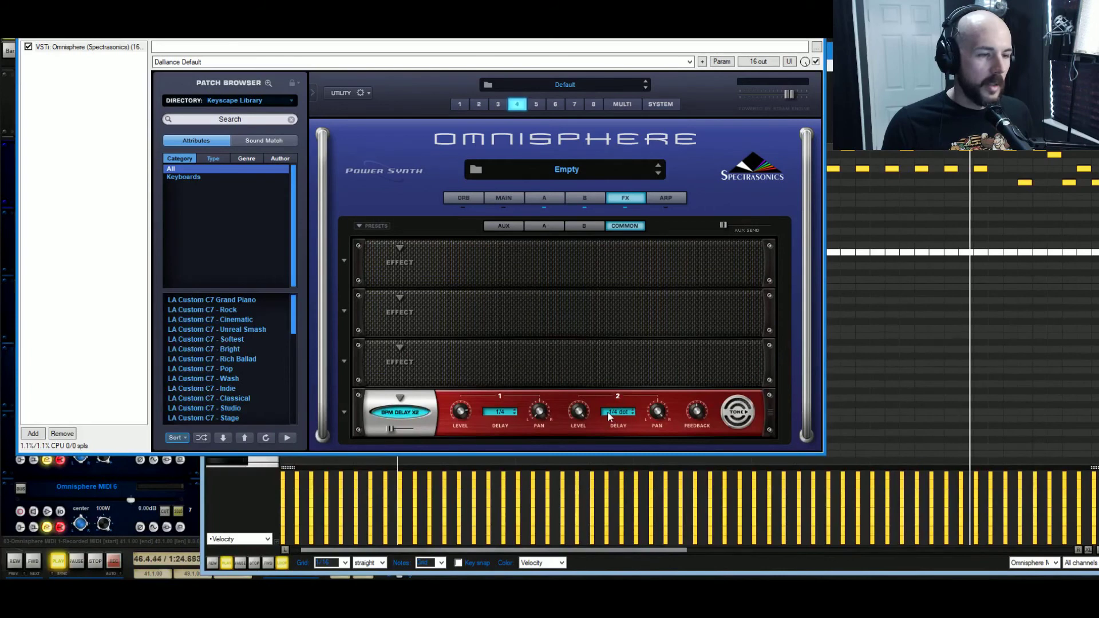
mouse_move(580, 429)
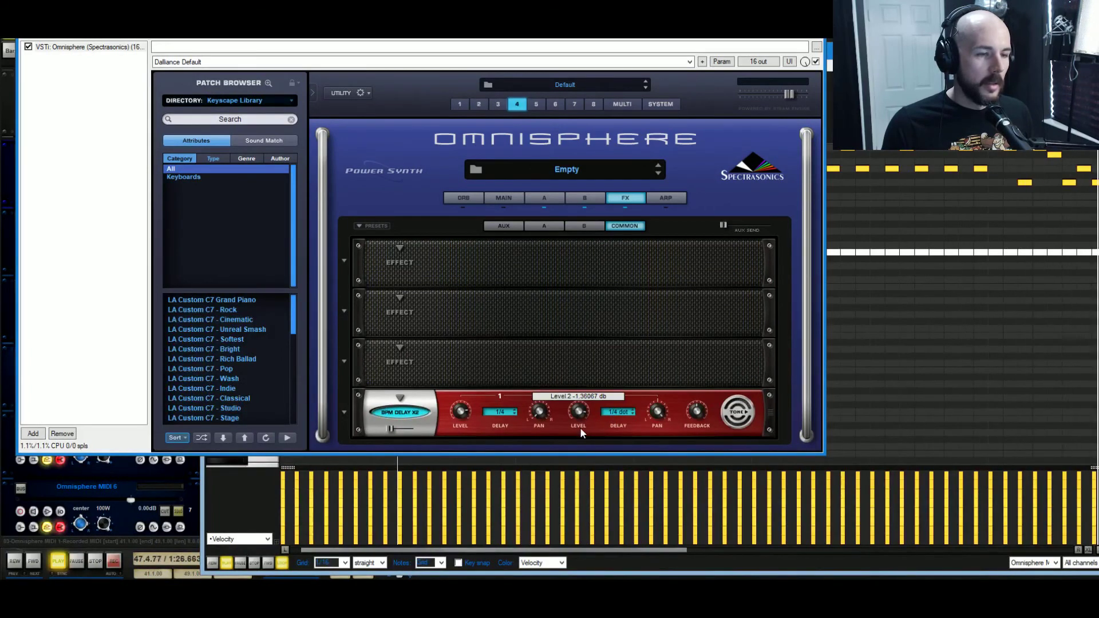
drag(581, 428, 580, 430)
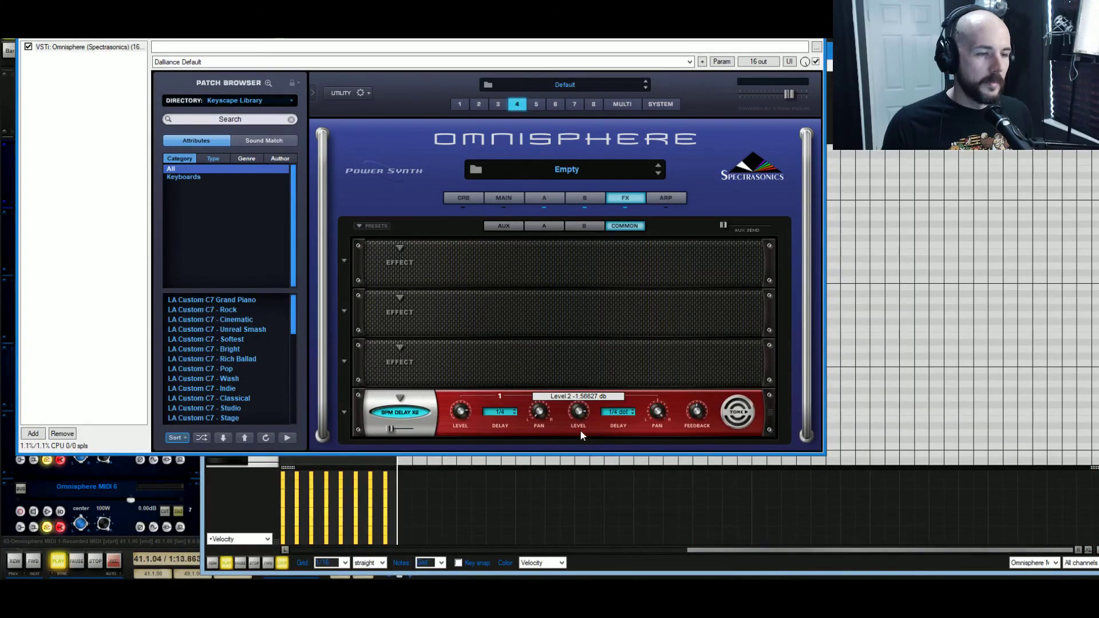
click(618, 412)
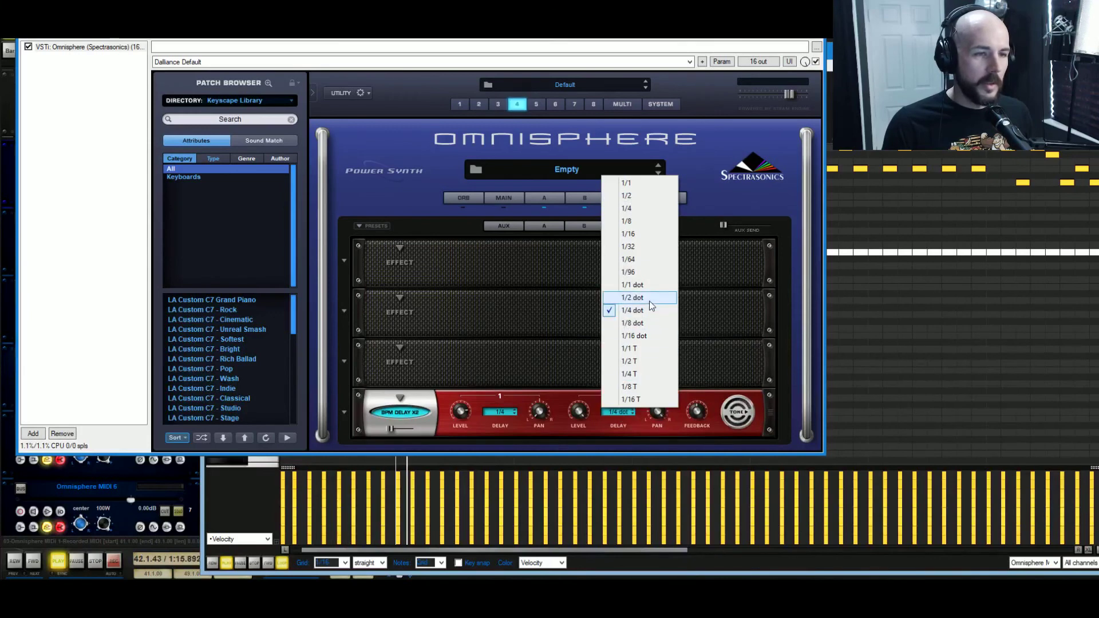
click(647, 199)
drag(390, 429, 401, 430)
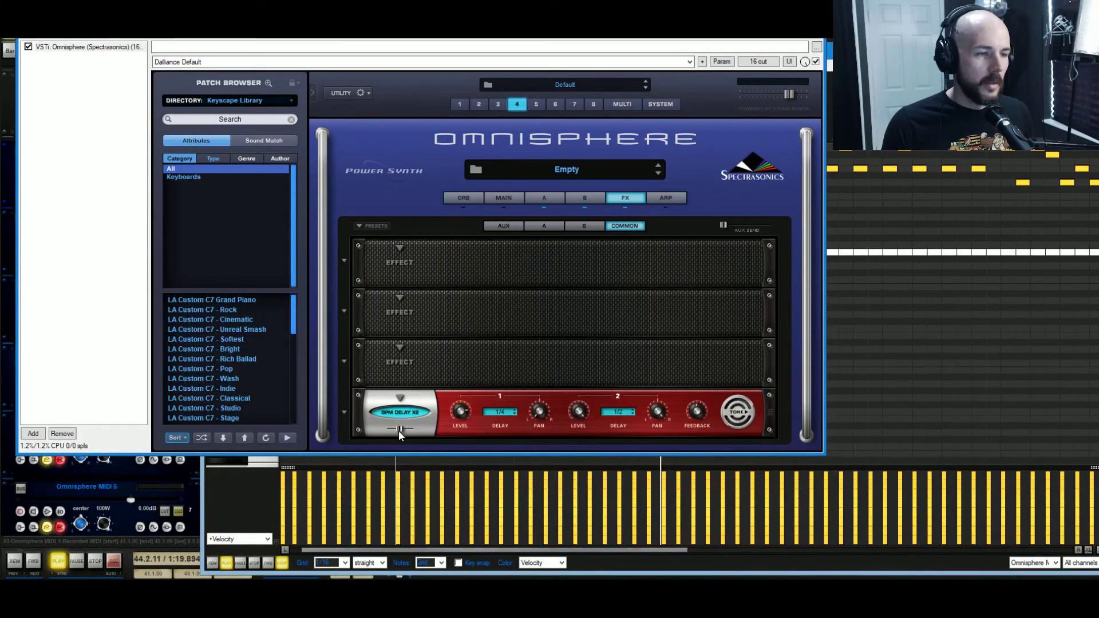
key(space)
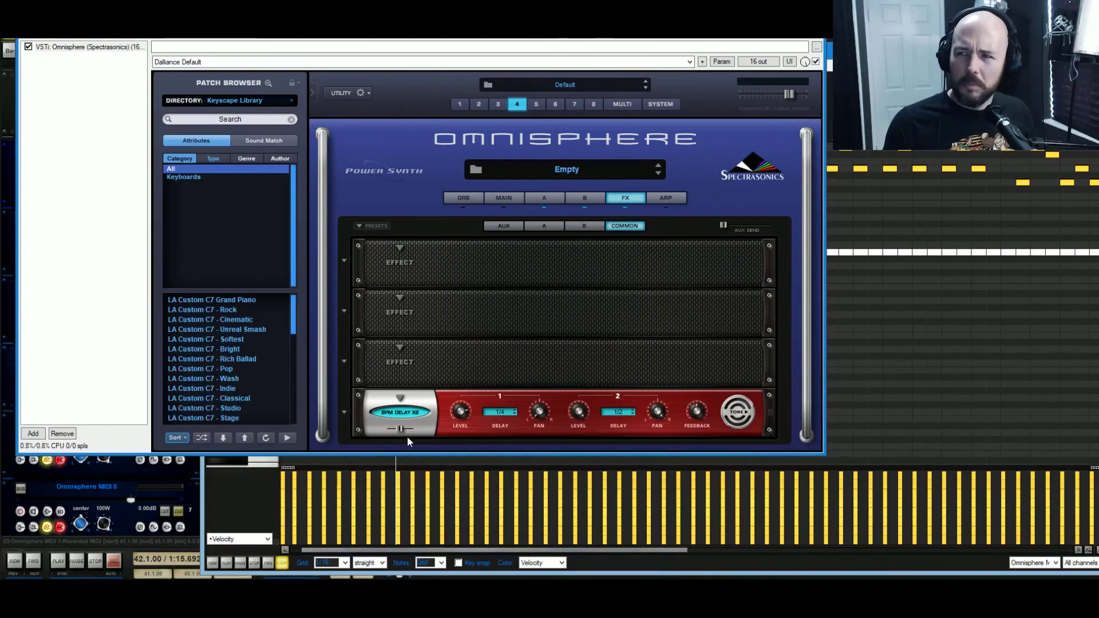
- Adjust the BPM Delay X2's level knobs, lower its mix to about 8.7%, and audition the arpeggio
drag(582, 415, 577, 430)
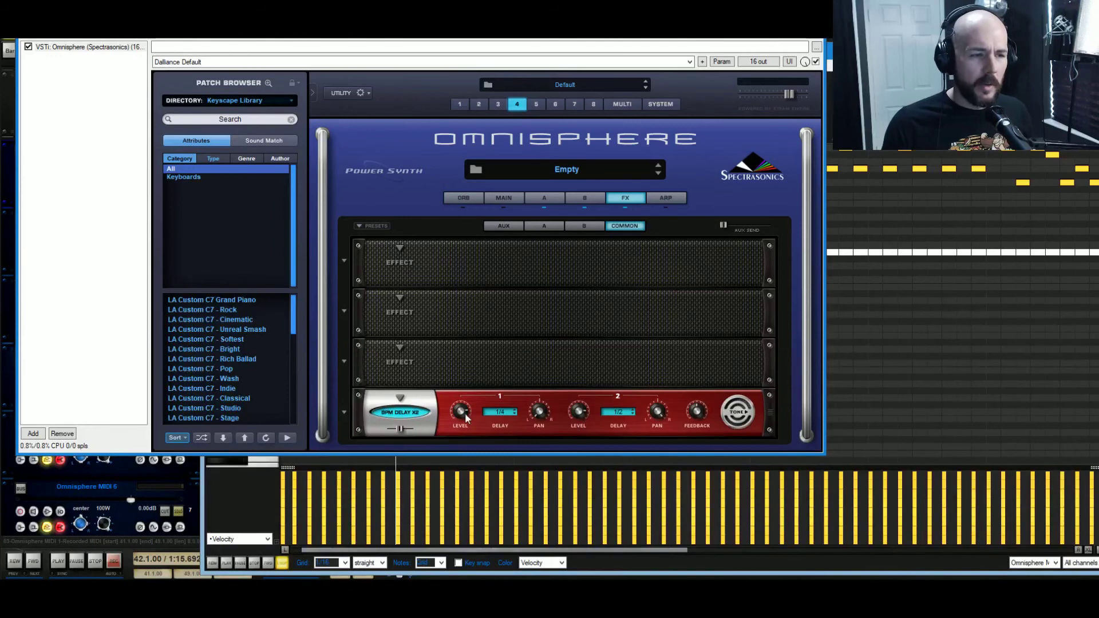
key(space)
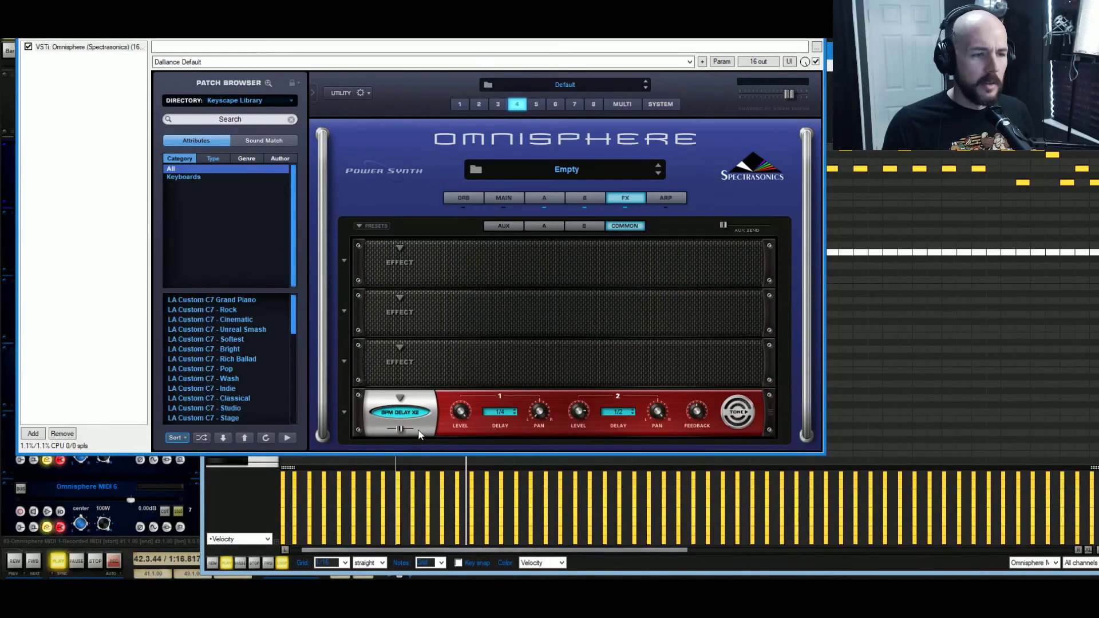
key(space)
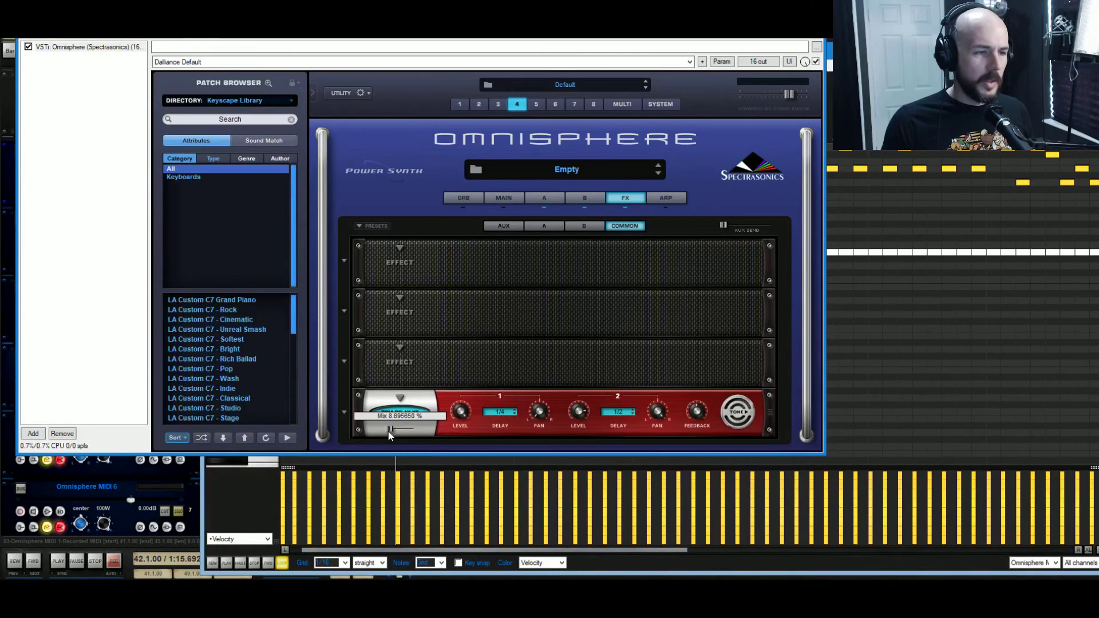
drag(396, 431, 390, 435)
key(space)
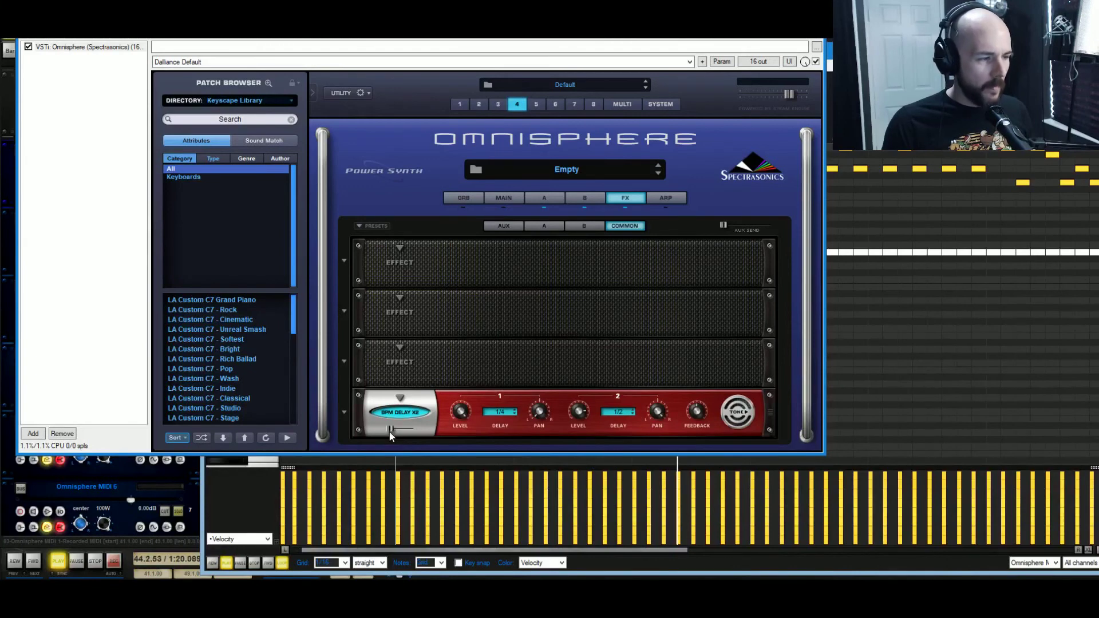
key(space)
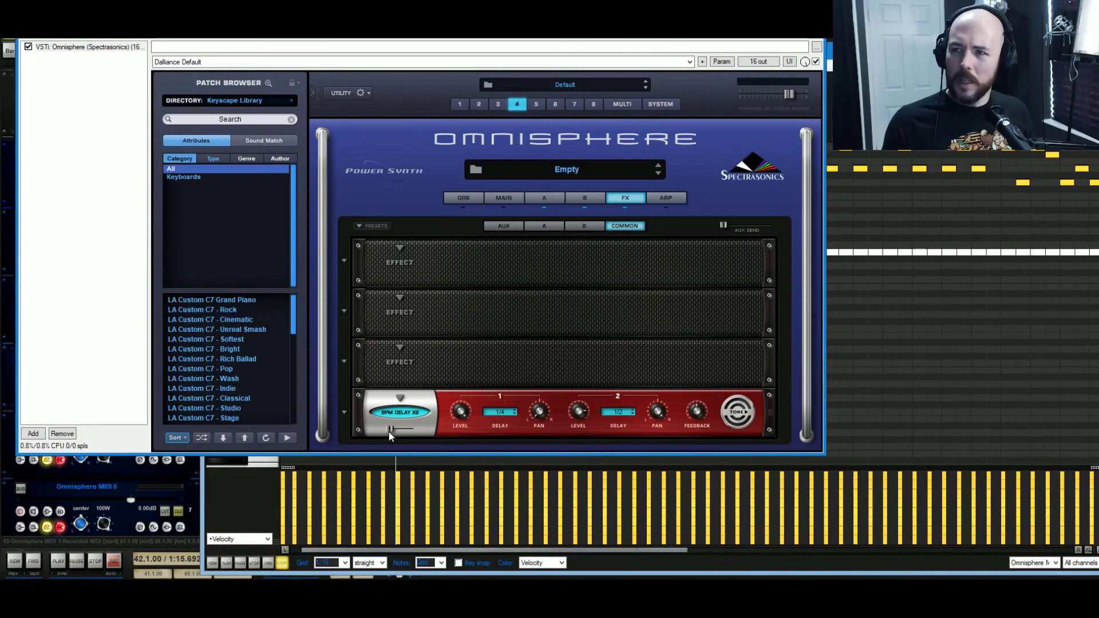
- Remove the BPM Delay X2 from the common effects rack and close the plug-in and MIDI editor windows
click(404, 400)
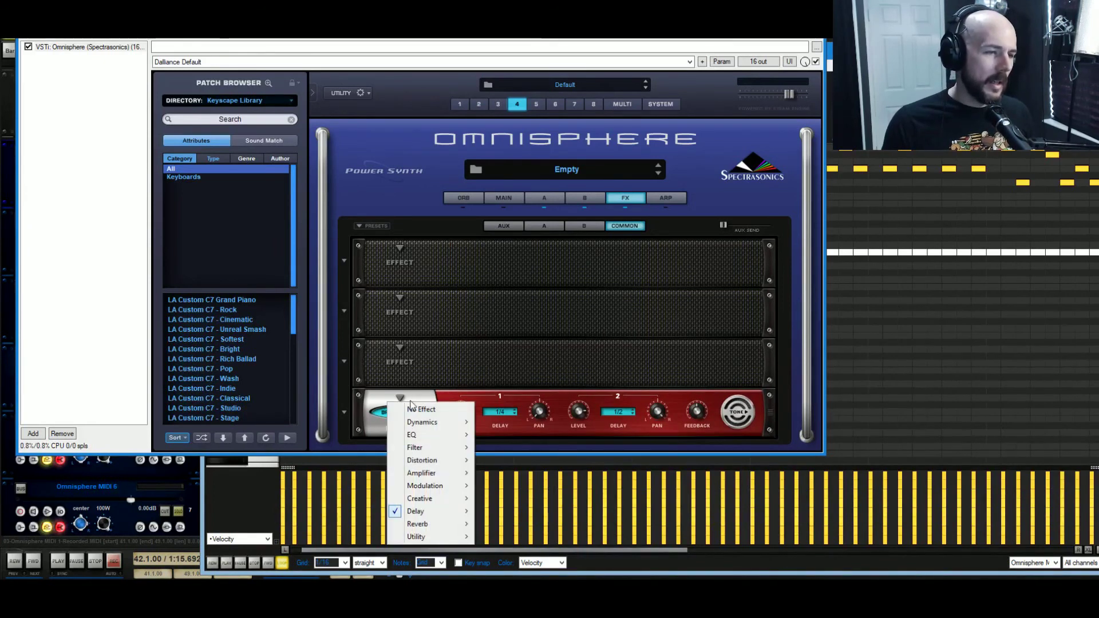
click(412, 407)
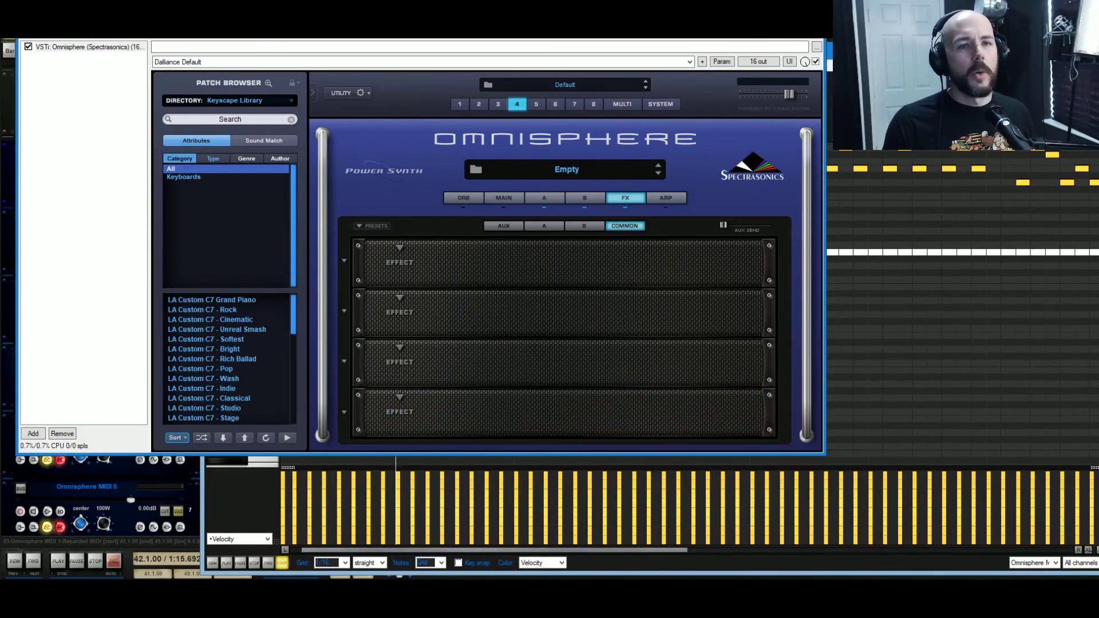
key(space)
key(Escape)
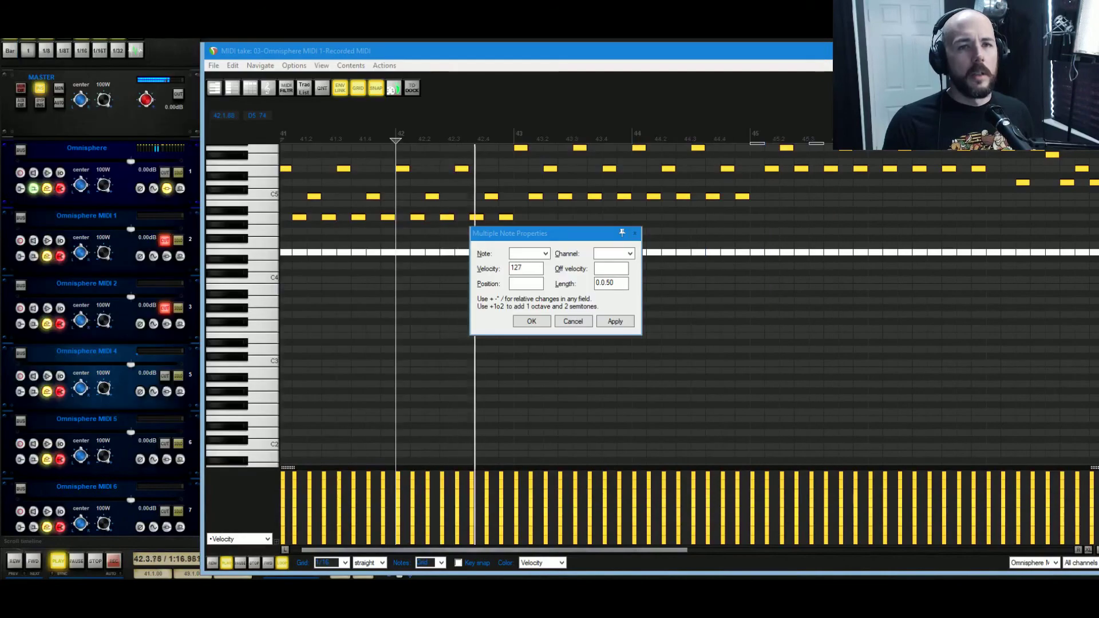
key(Escape)
key(space)
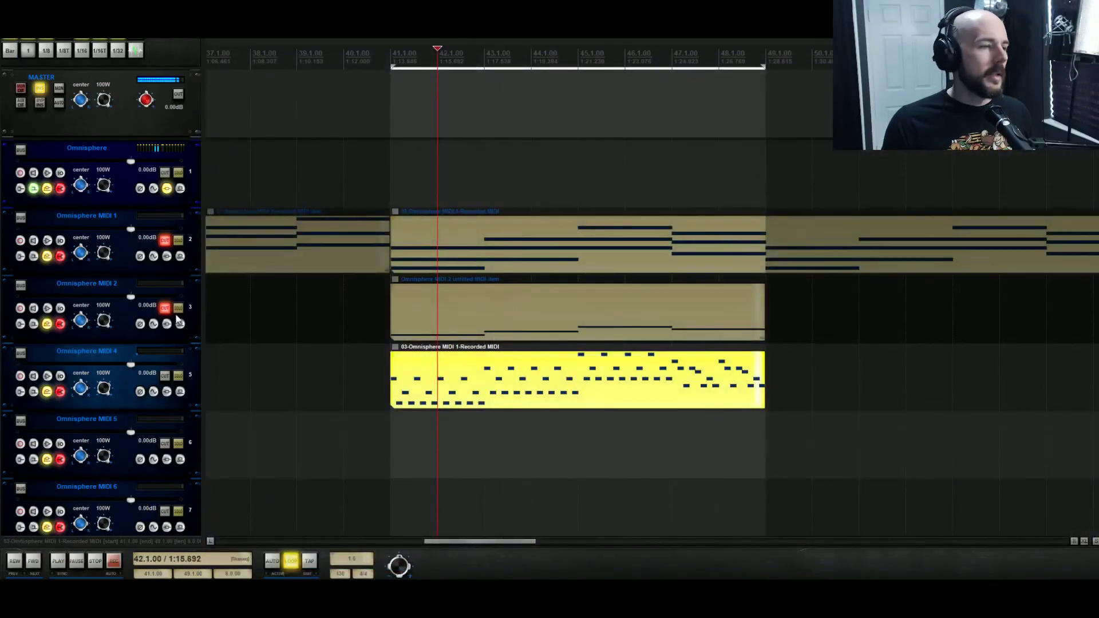
- Unmute the Omnisphere MIDI 2 track and raise the Omnisphere D track's volume to -16.3 dB during playback
click(165, 309)
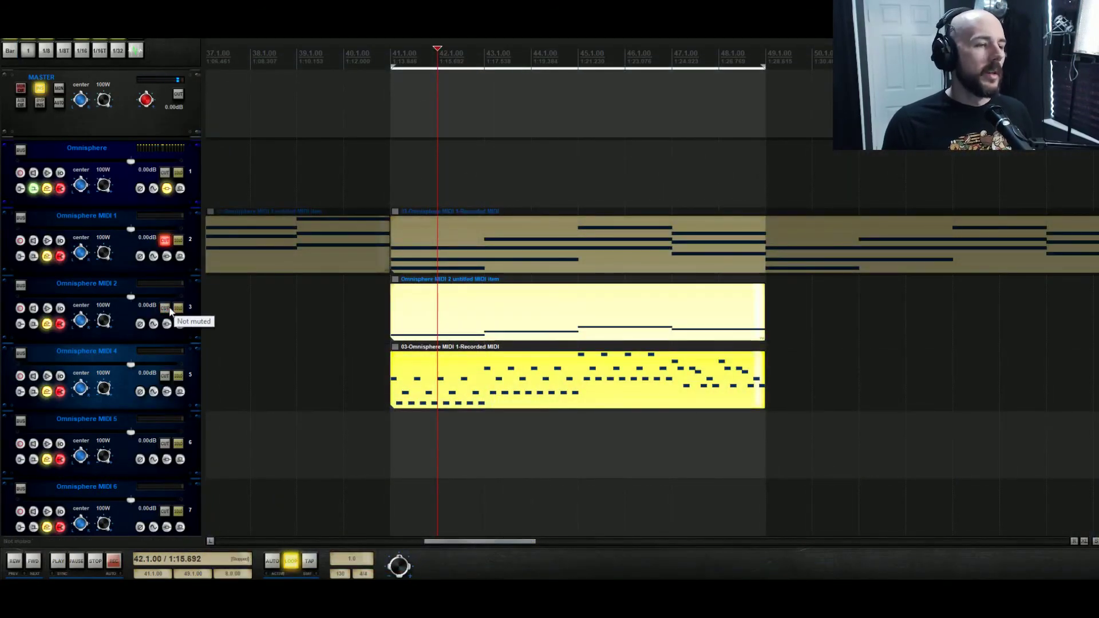
key(space)
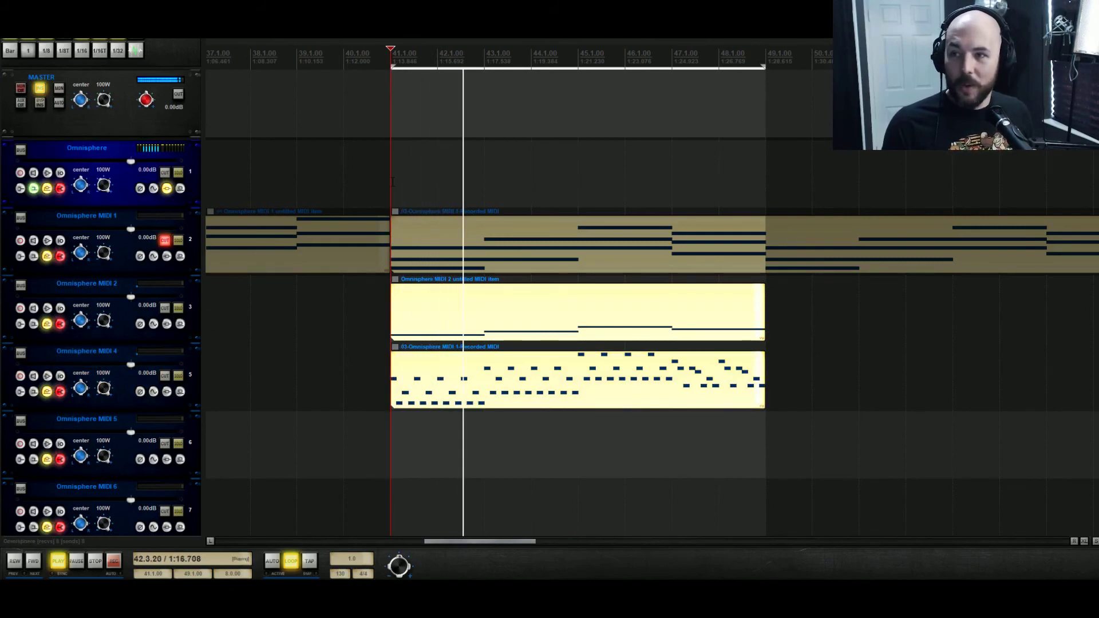
scroll(392, 182, down, 4)
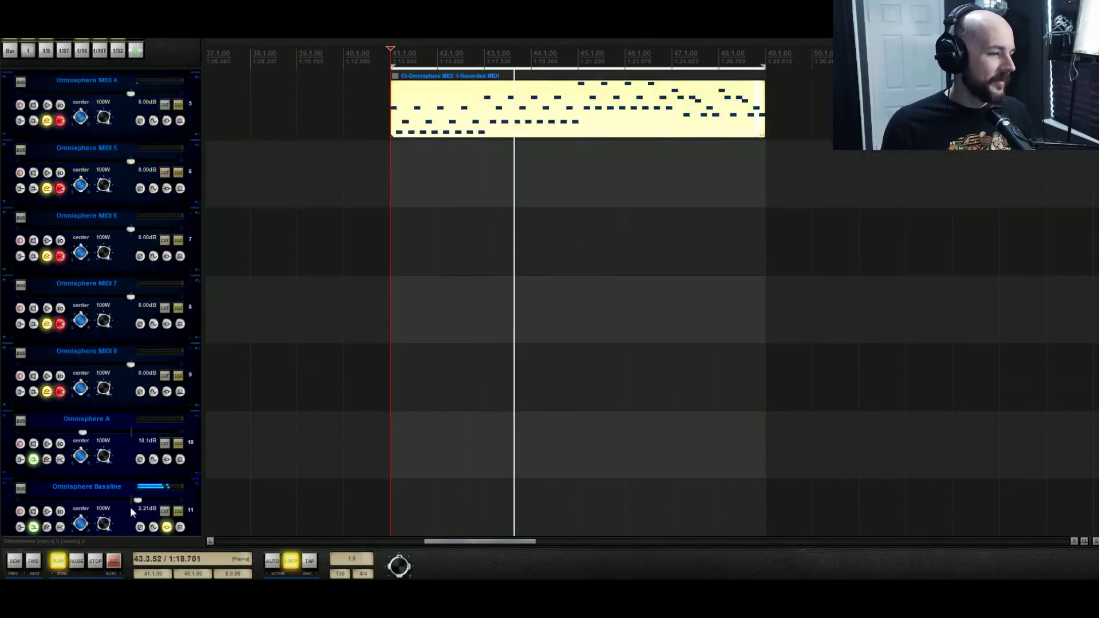
scroll(189, 481, down, 4)
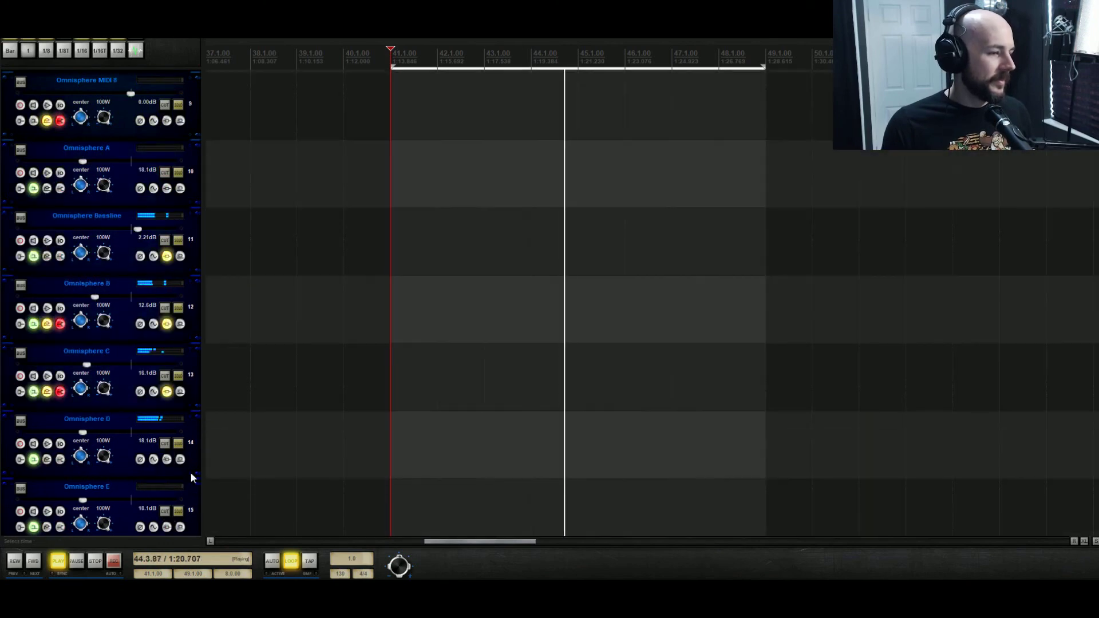
drag(83, 434, 87, 435)
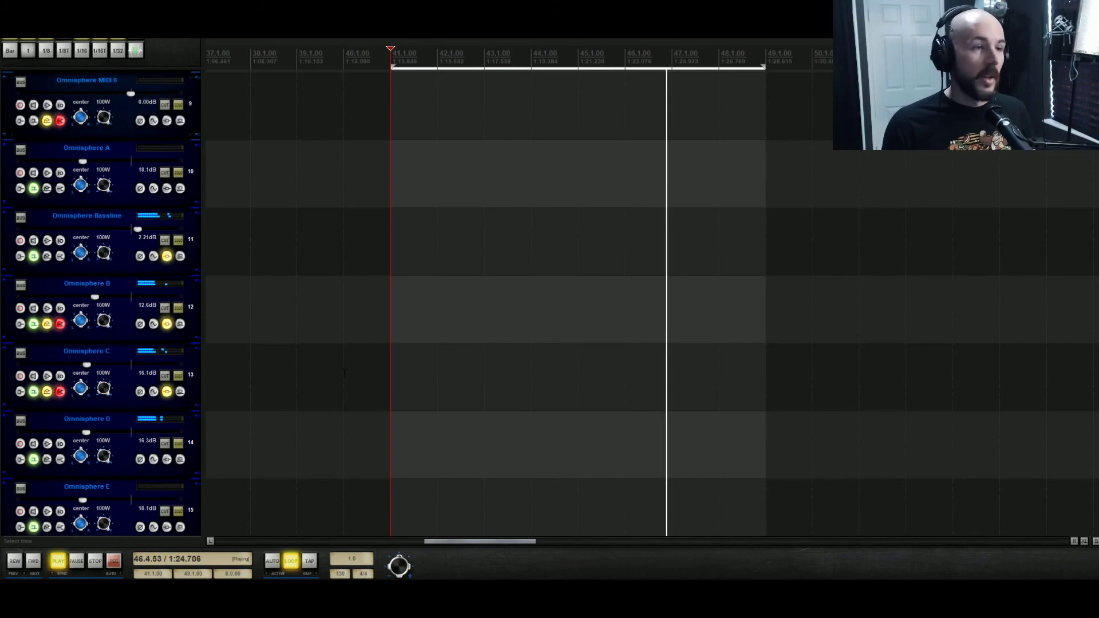
scroll(132, 122, up, 10)
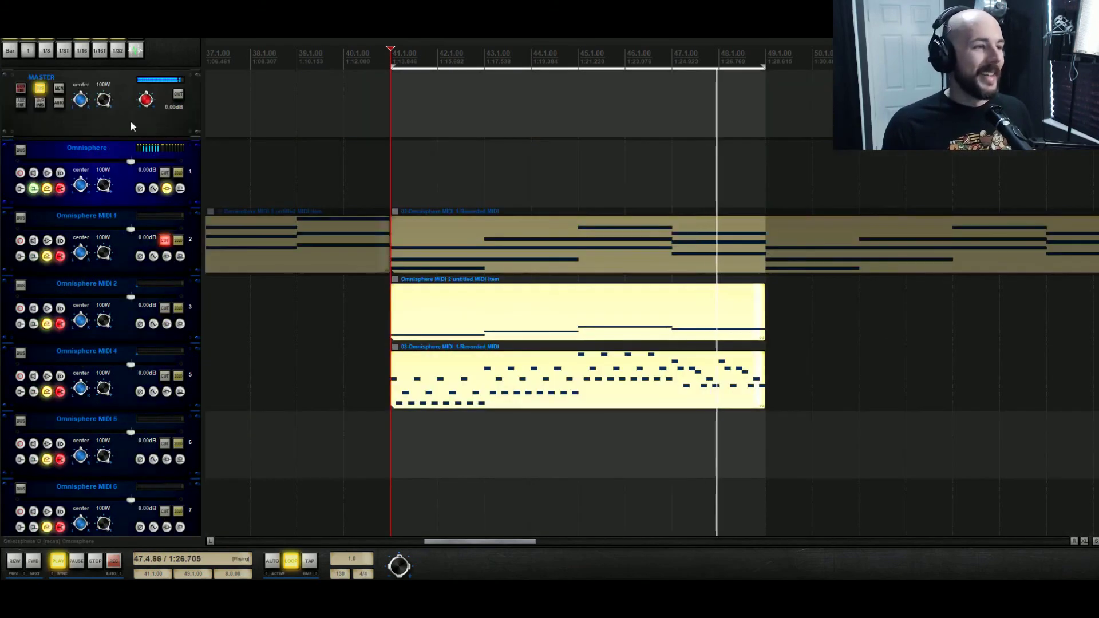
- Reopen Omnisphere's effects racks and bypass the Precision Compressor on layers B and A to compare the sound
click(167, 188)
click(585, 225)
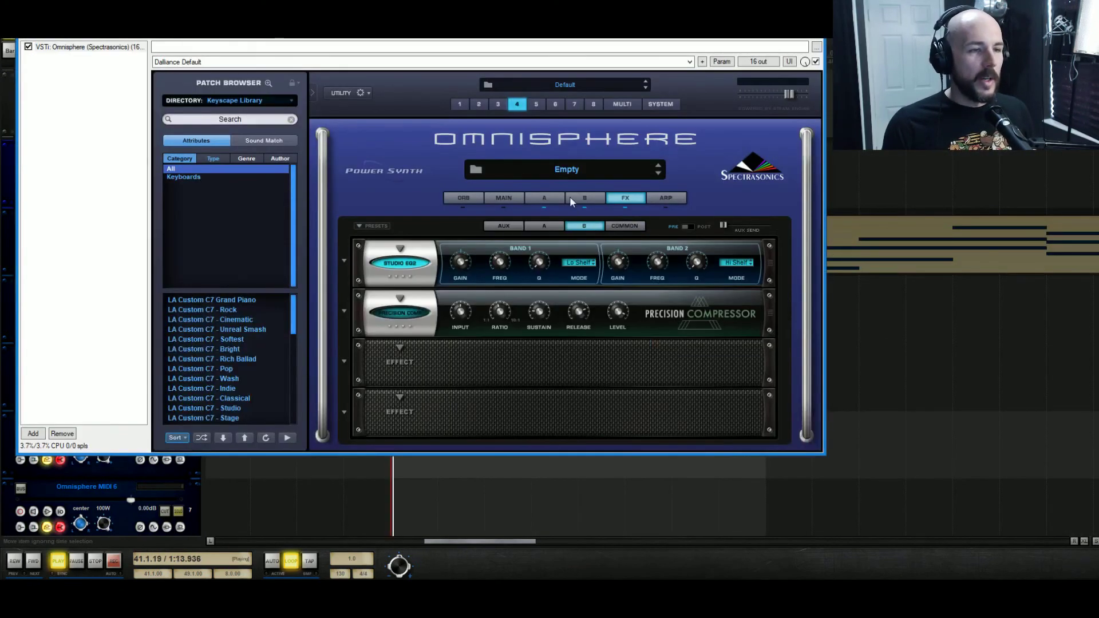
click(420, 314)
click(543, 225)
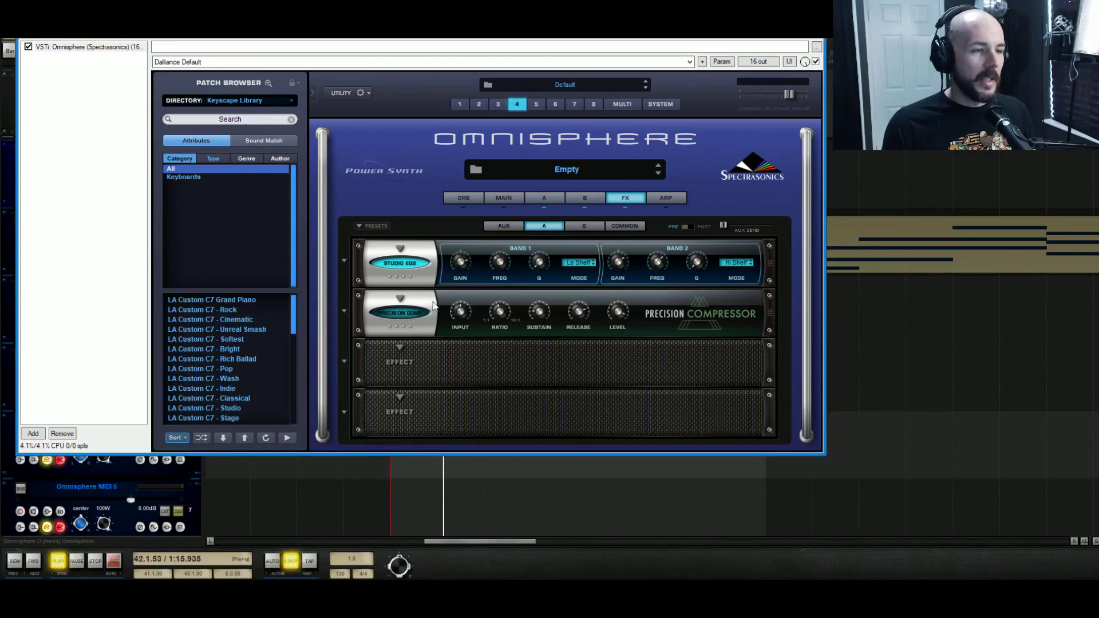
click(420, 315)
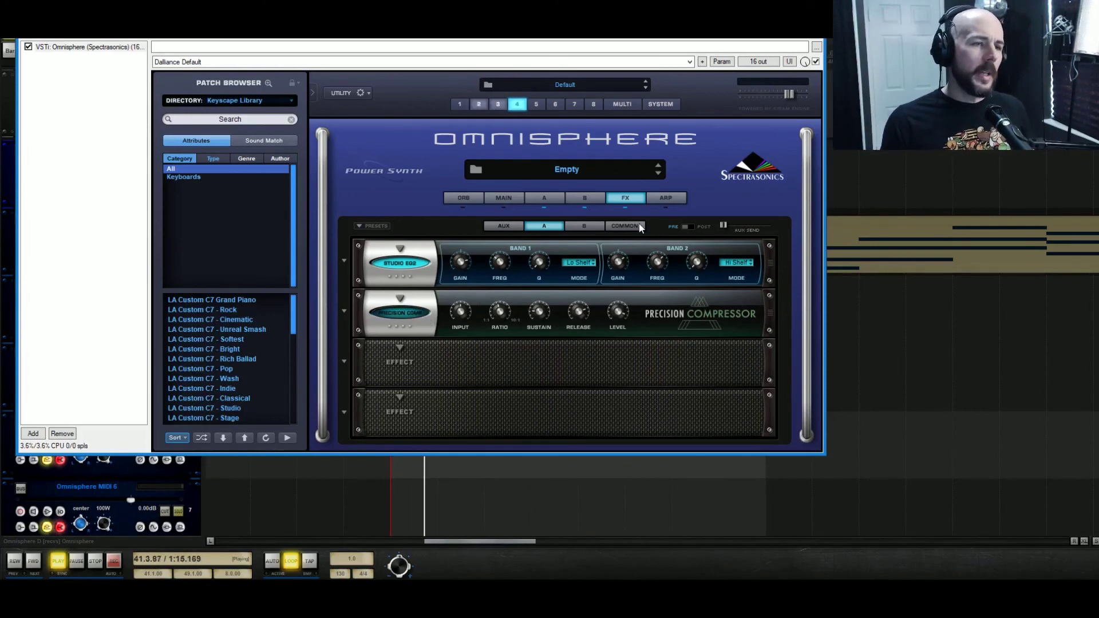
click(585, 225)
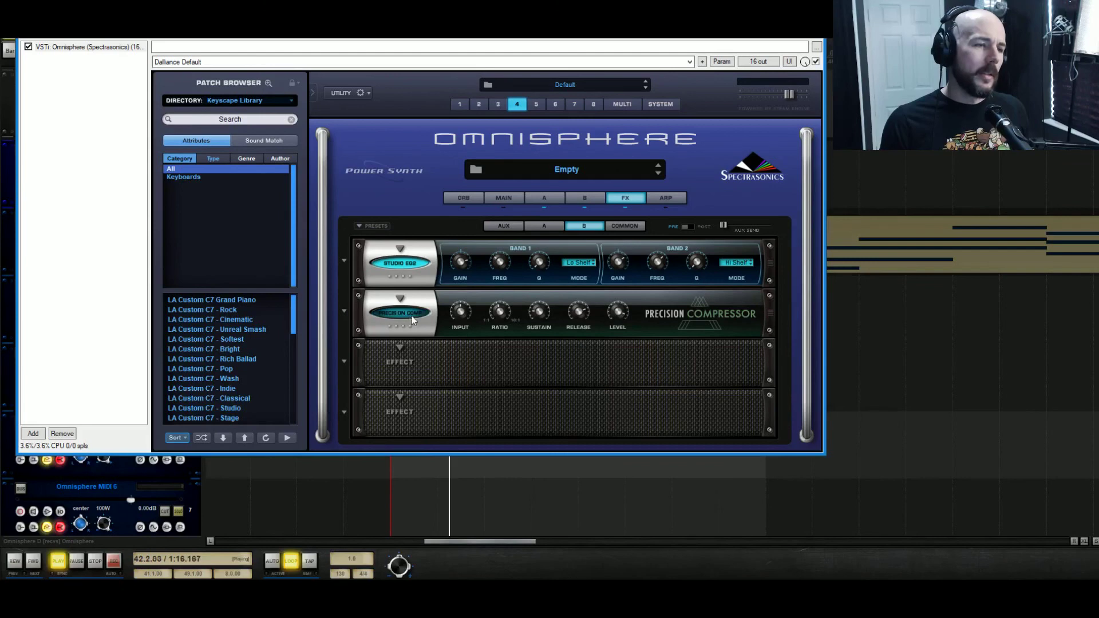
- Lower layer A's amp envelope sustain to 0.10, then raise it slightly
click(551, 198)
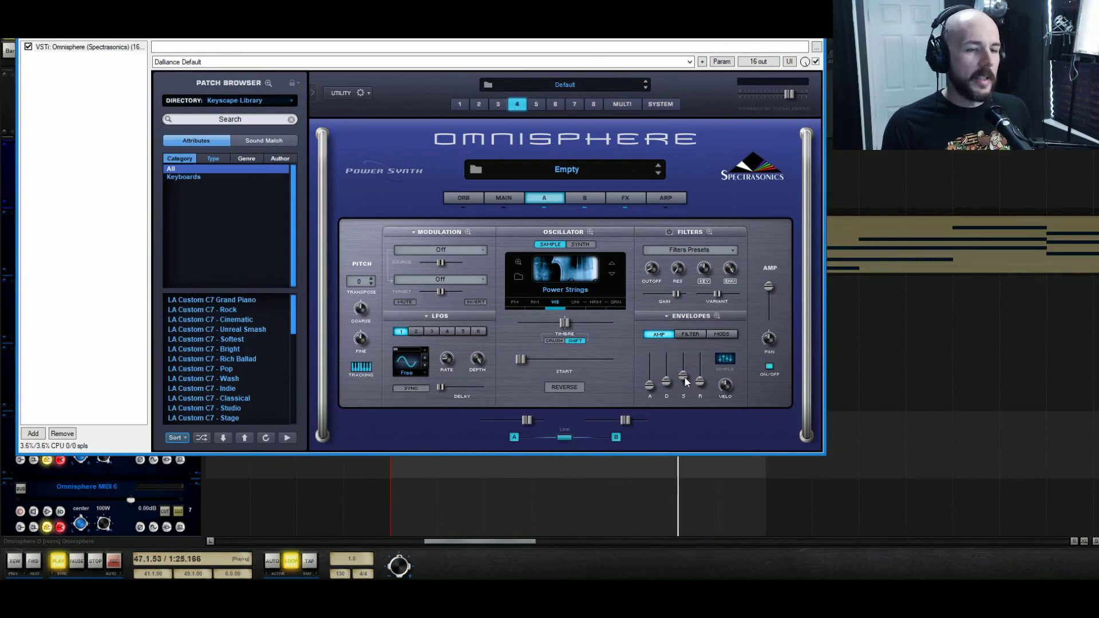
mouse_move(686, 382)
mouse_move(686, 383)
mouse_down()
mouse_move(688, 416)
mouse_move(688, 383)
mouse_up()
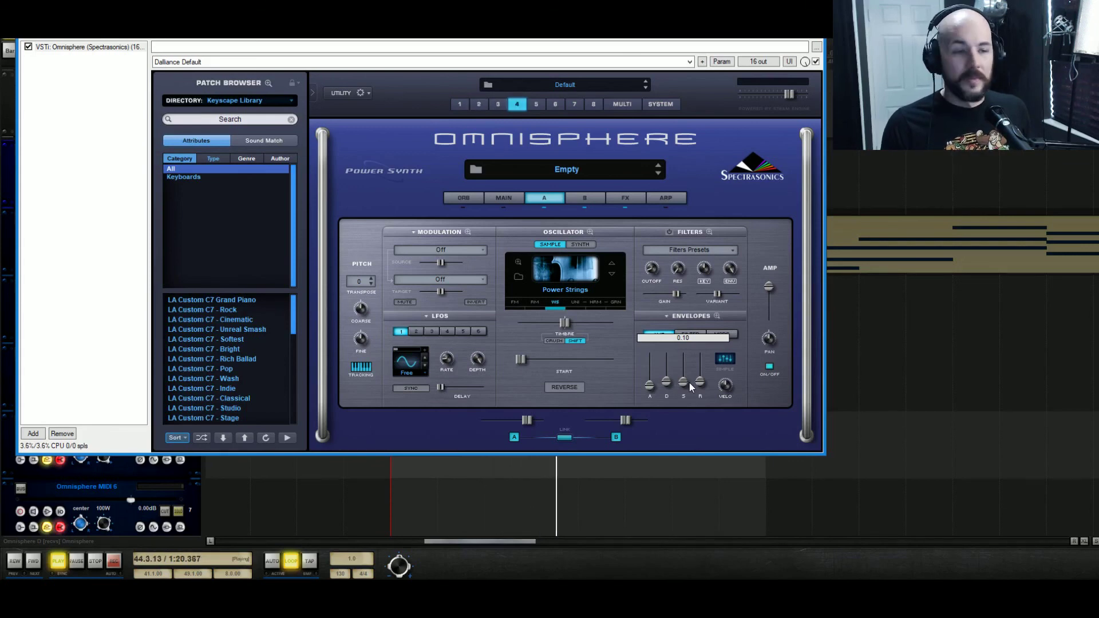
drag(689, 383, 690, 381)
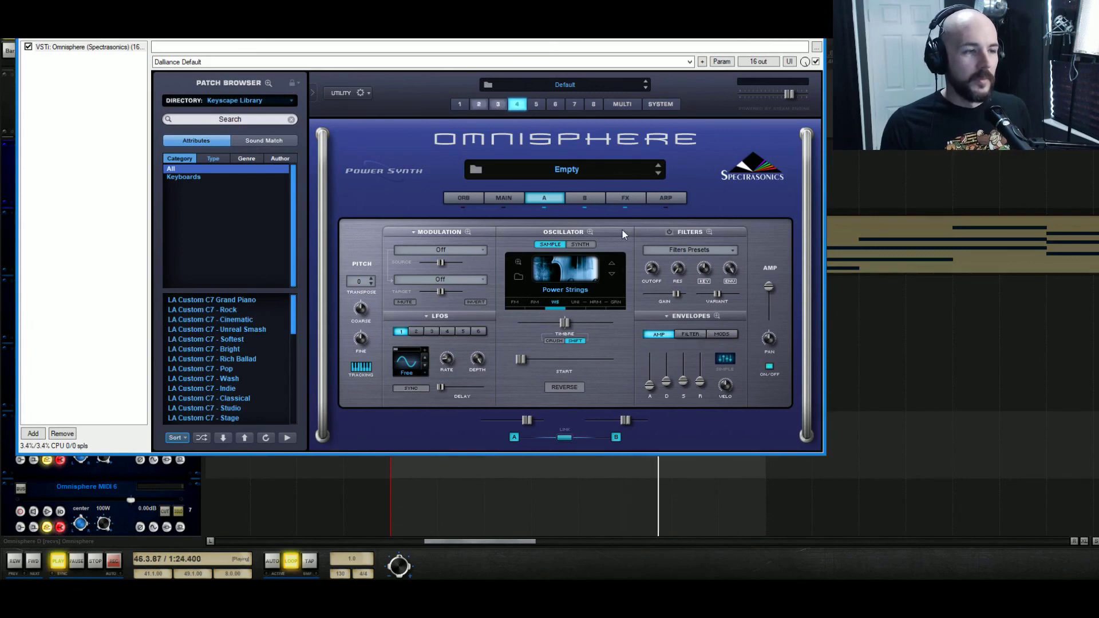
- Switch the Precision Compressor on in the effects racks of layers B and A
click(629, 197)
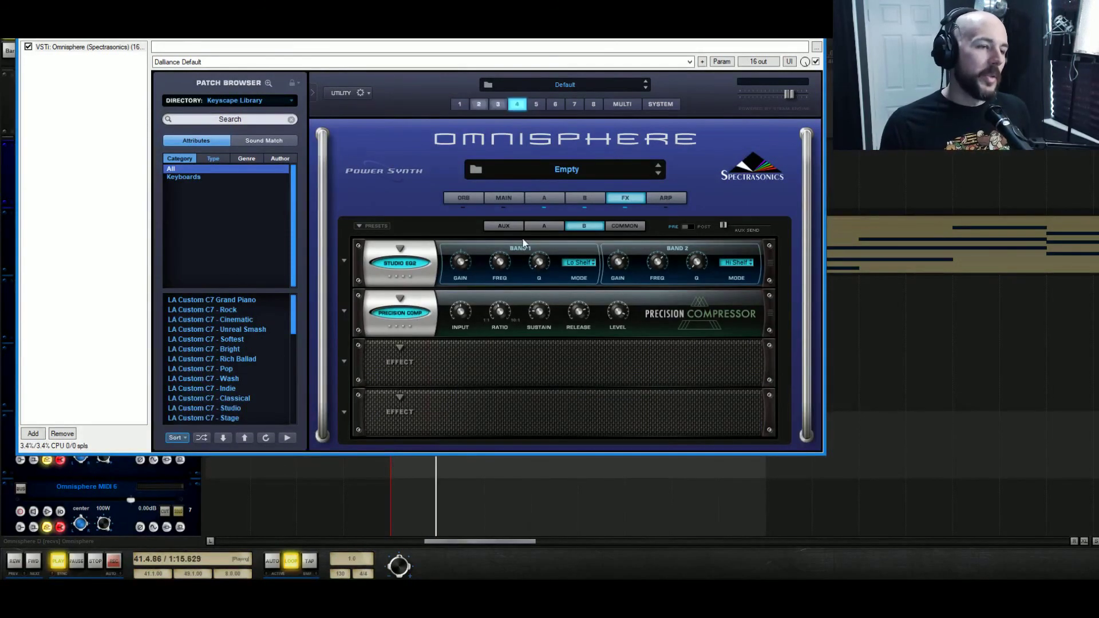
click(541, 226)
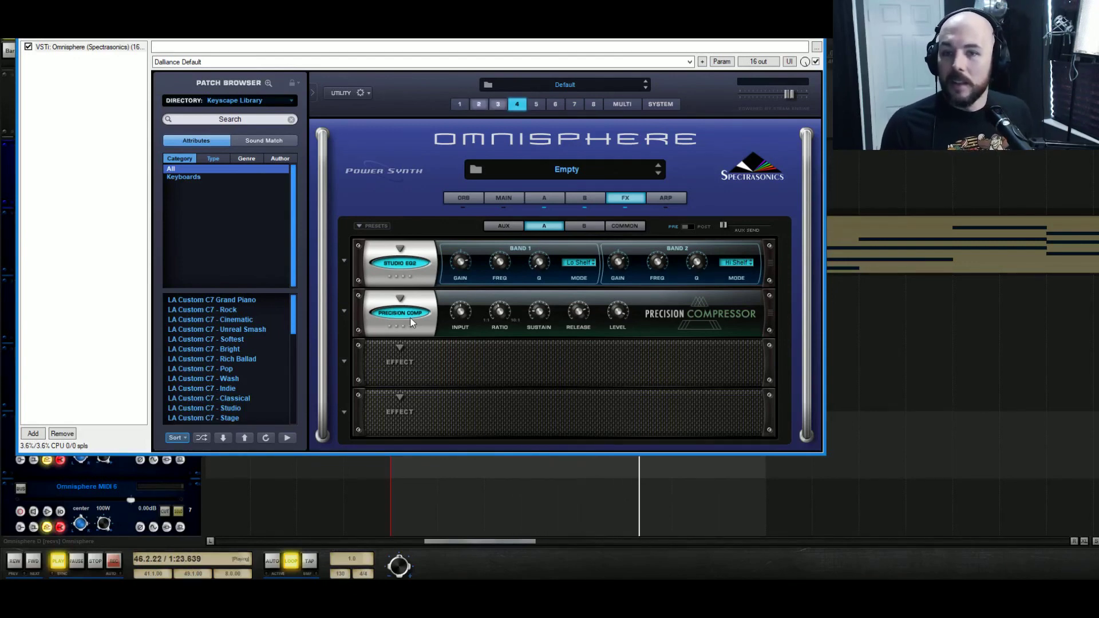
- Set layer A's amp envelope sustain to about 0.16 and its decay to 0.11 during playback
click(555, 199)
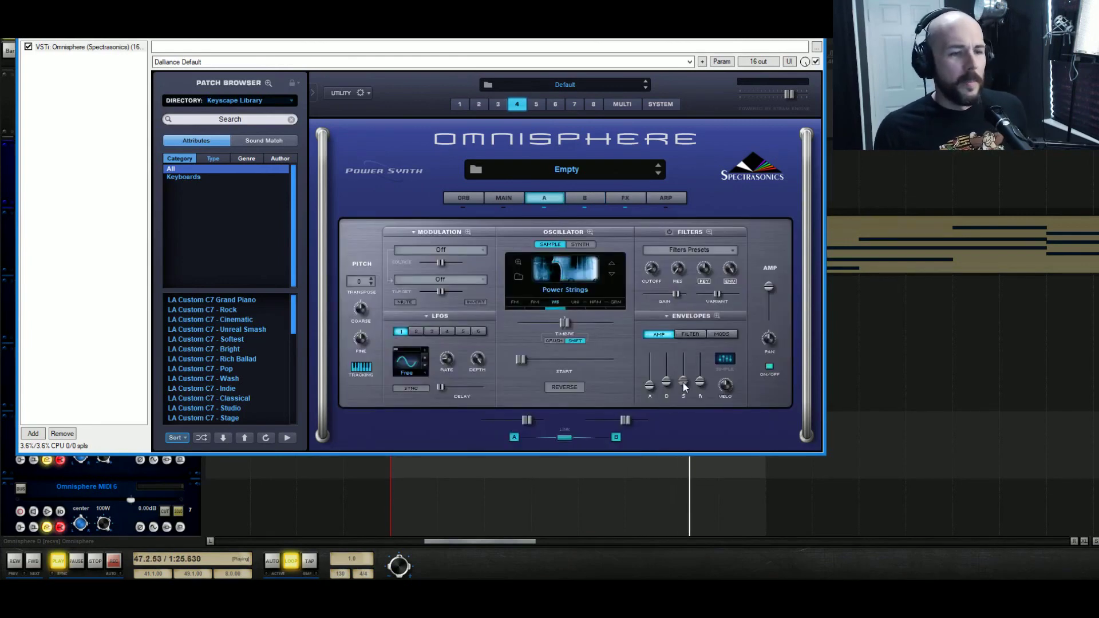
mouse_move(683, 380)
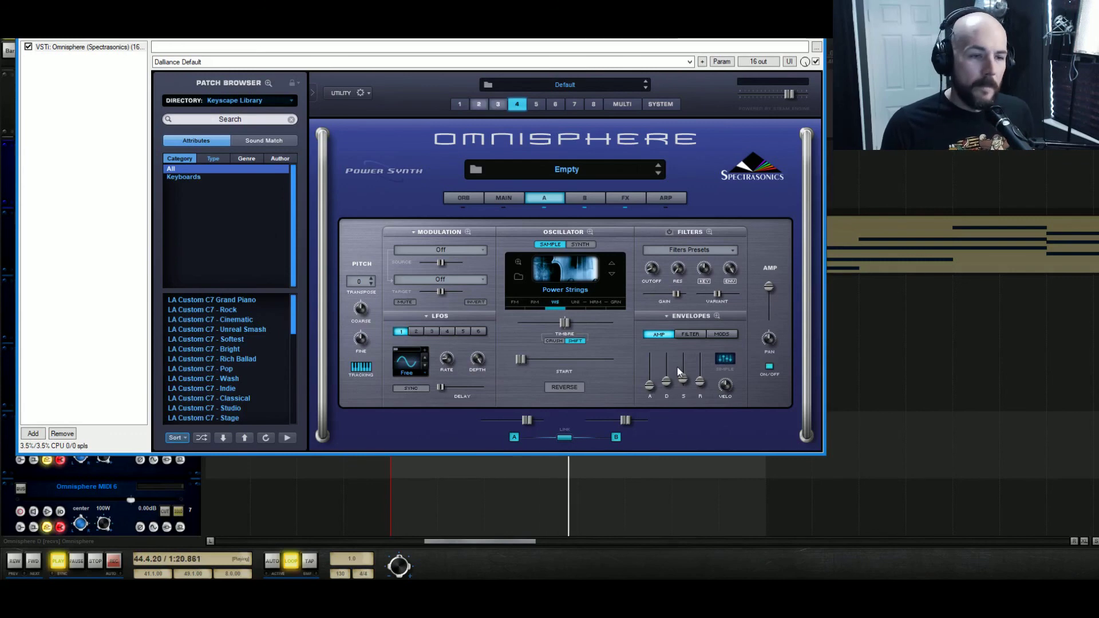
click(624, 198)
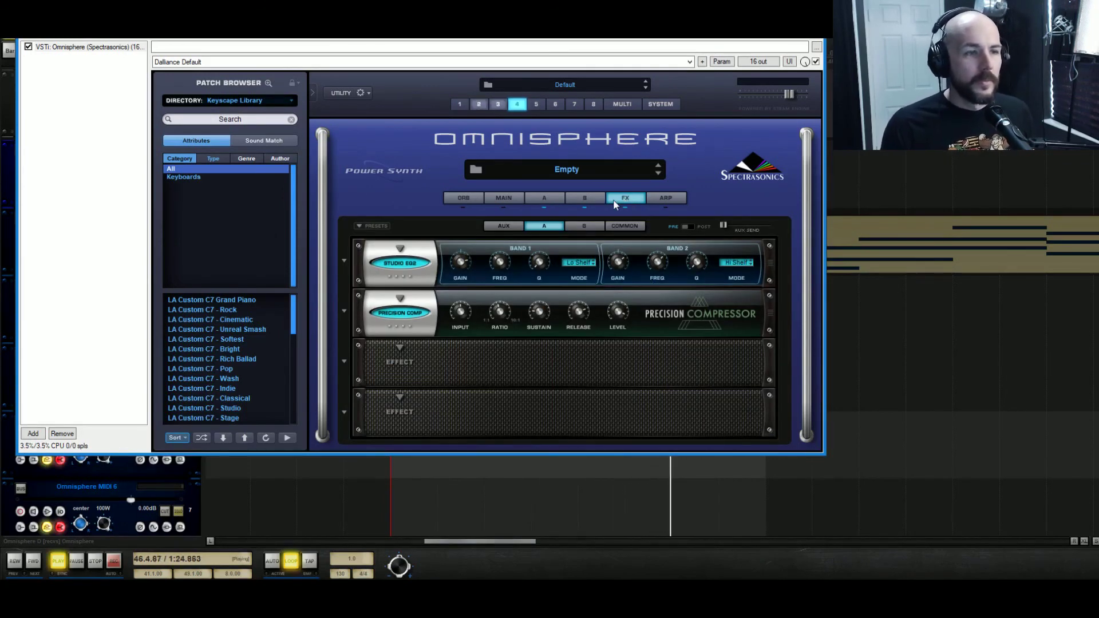
click(545, 197)
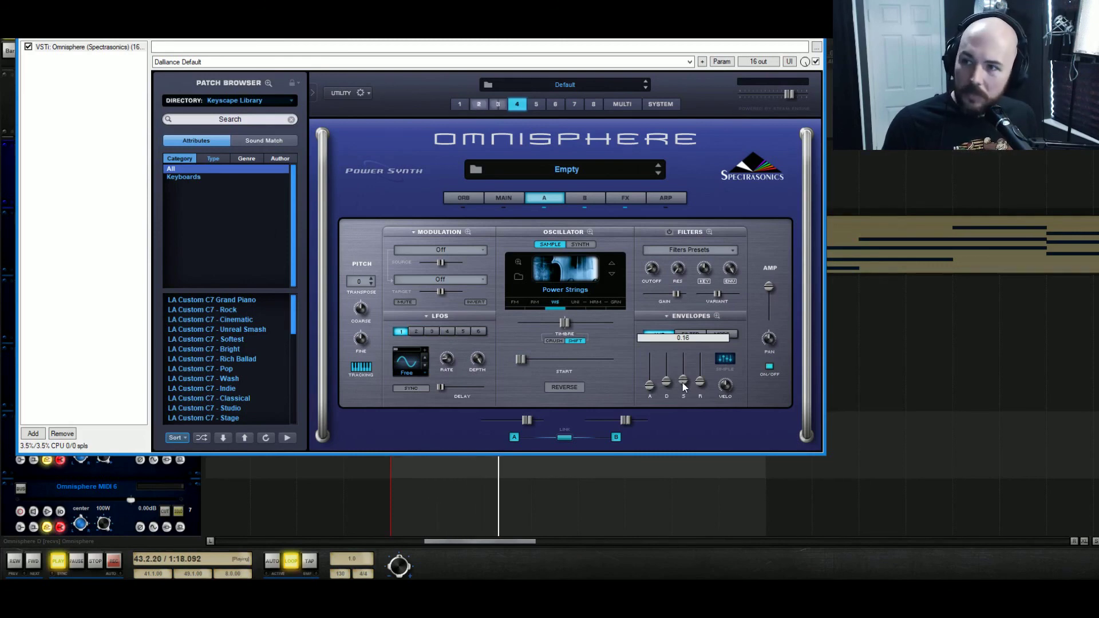
drag(682, 383, 682, 385)
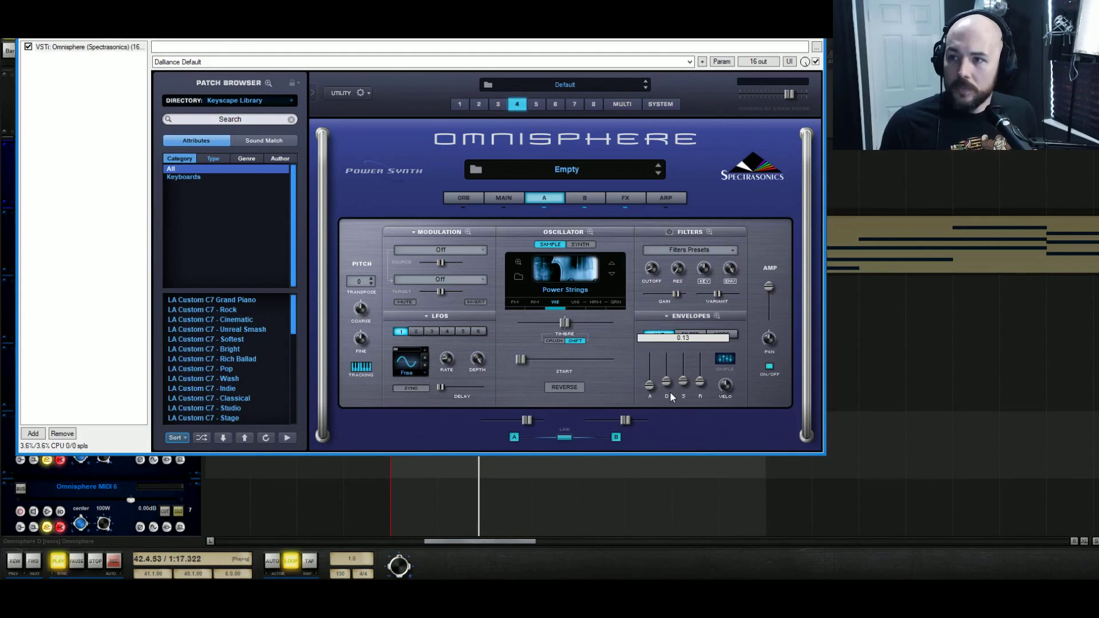
drag(671, 392, 667, 396)
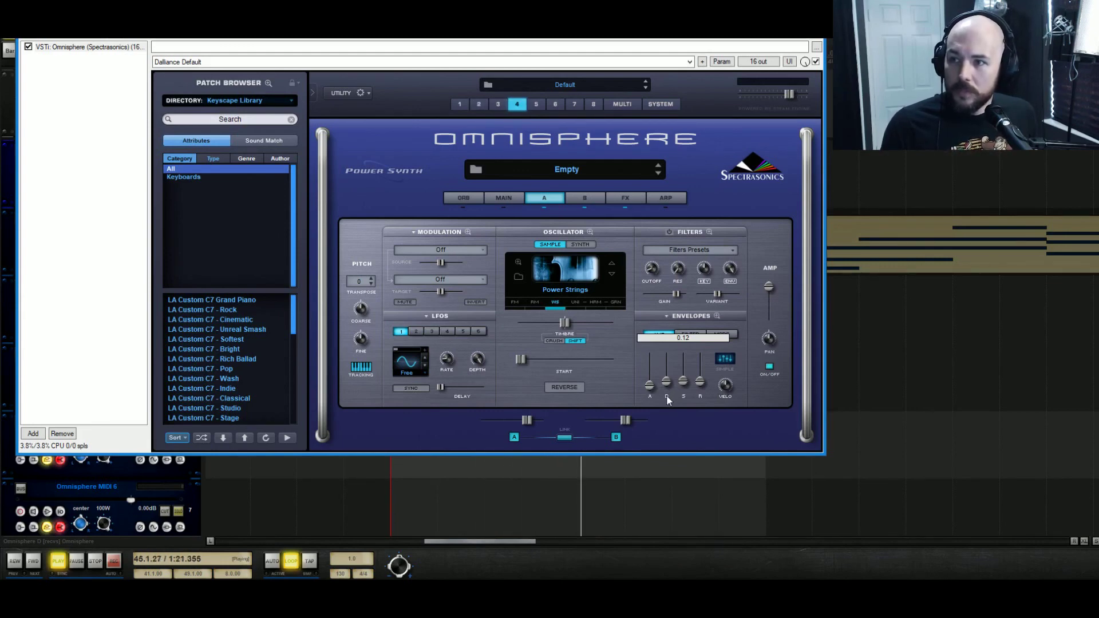
drag(666, 395, 664, 398)
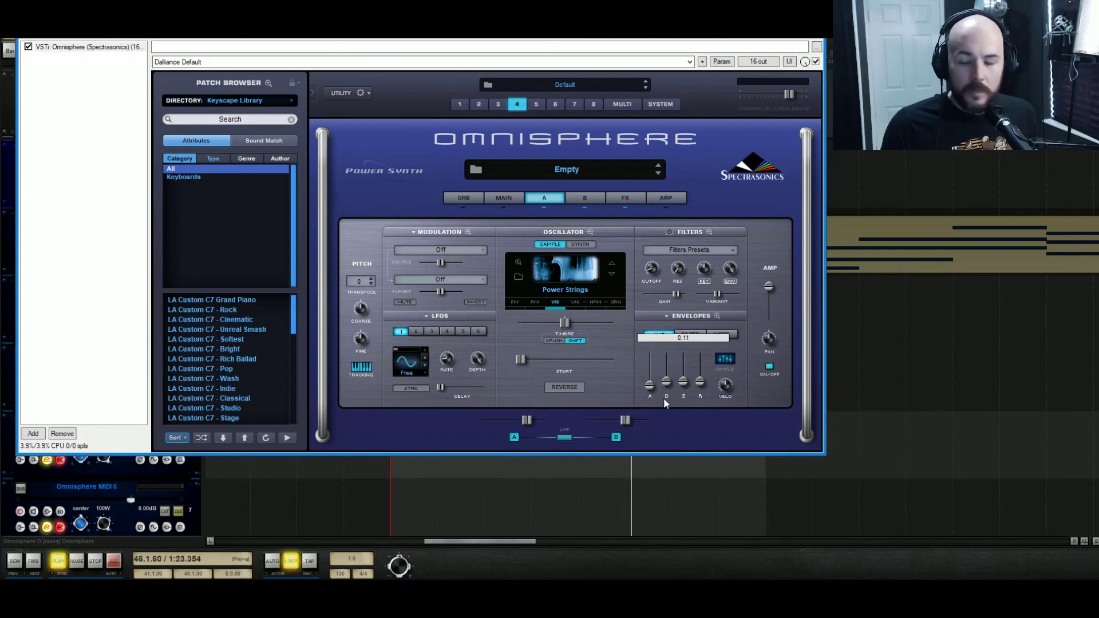